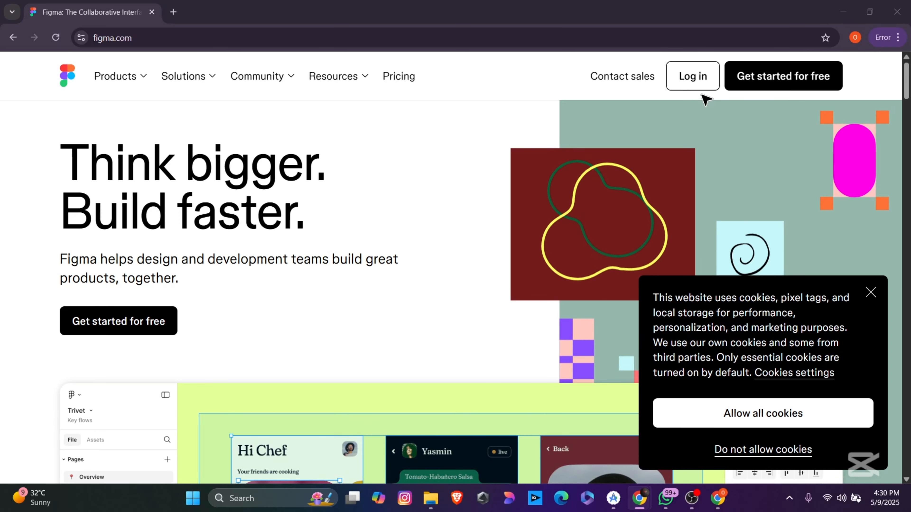
Step: Sign in to Figma with a Google account and approve the consent screen
left_click(687, 85)
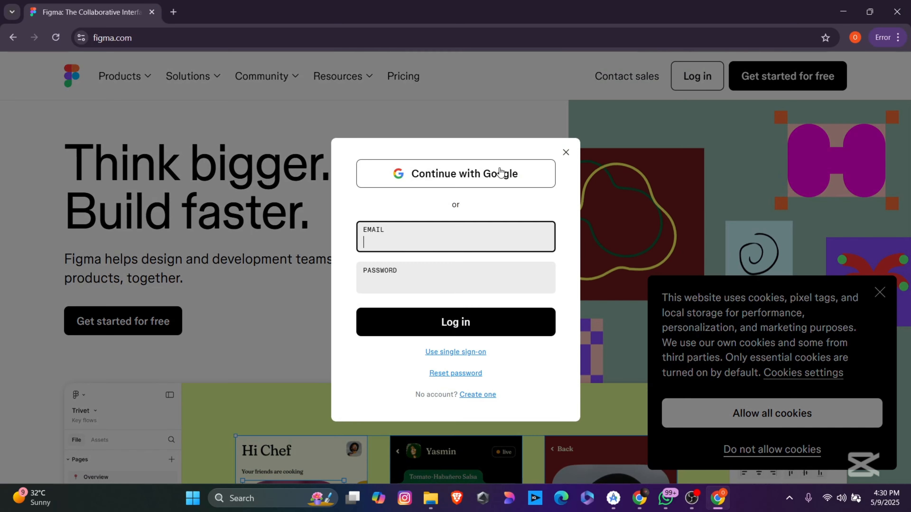
left_click(500, 172)
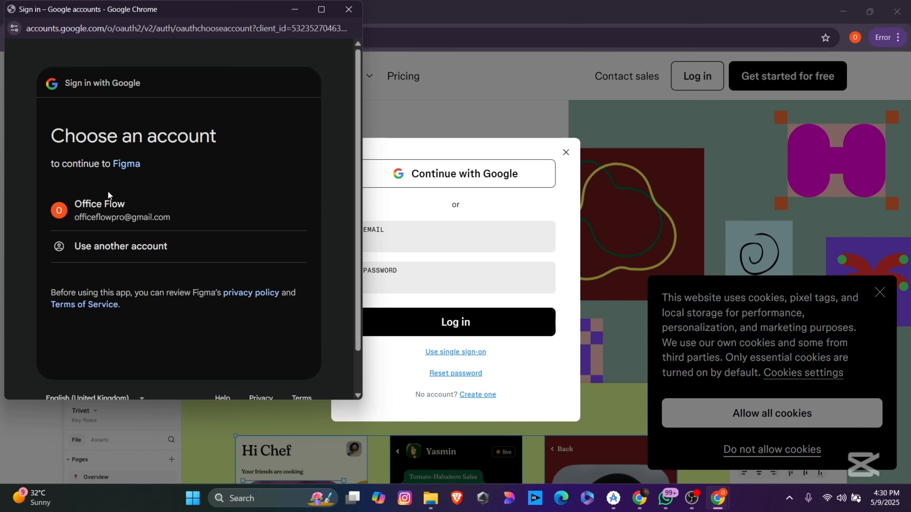
left_click(108, 204)
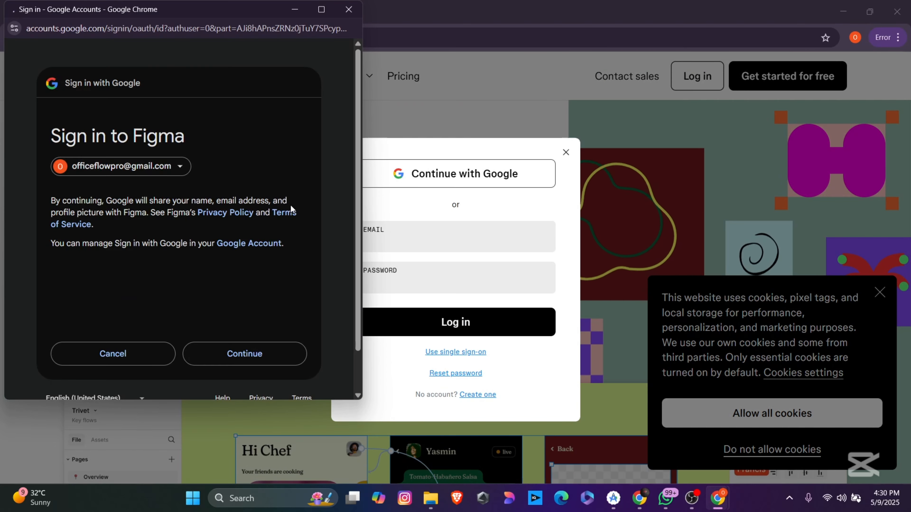
left_click(223, 354)
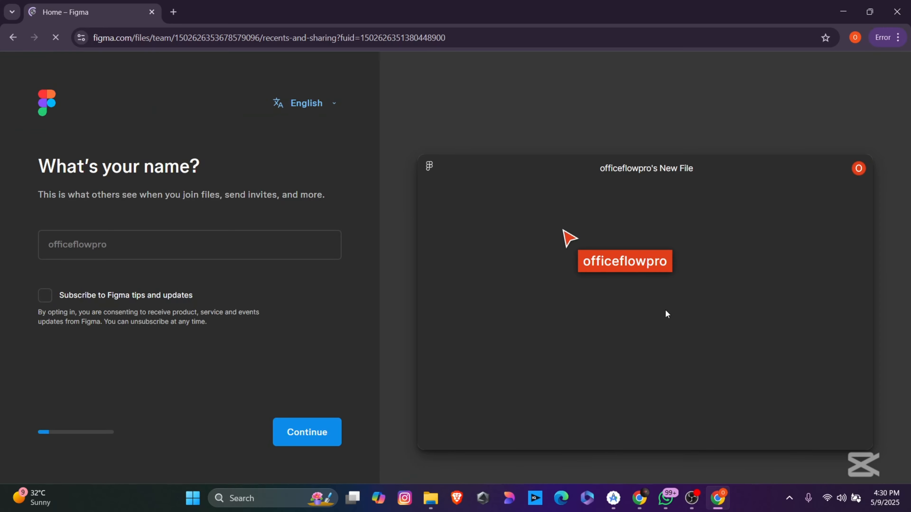
Step: Enter your display name and pick the main reason for using Figma
left_click(152, 246)
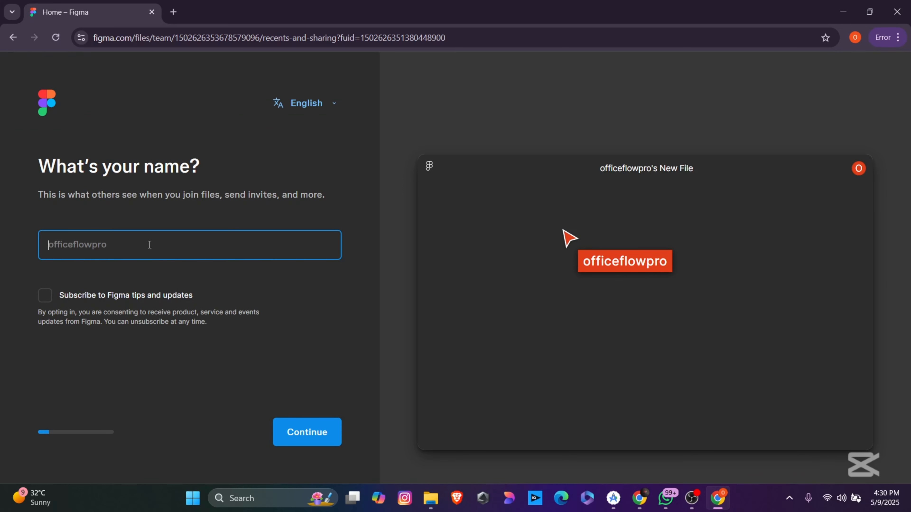
type("Jobin")
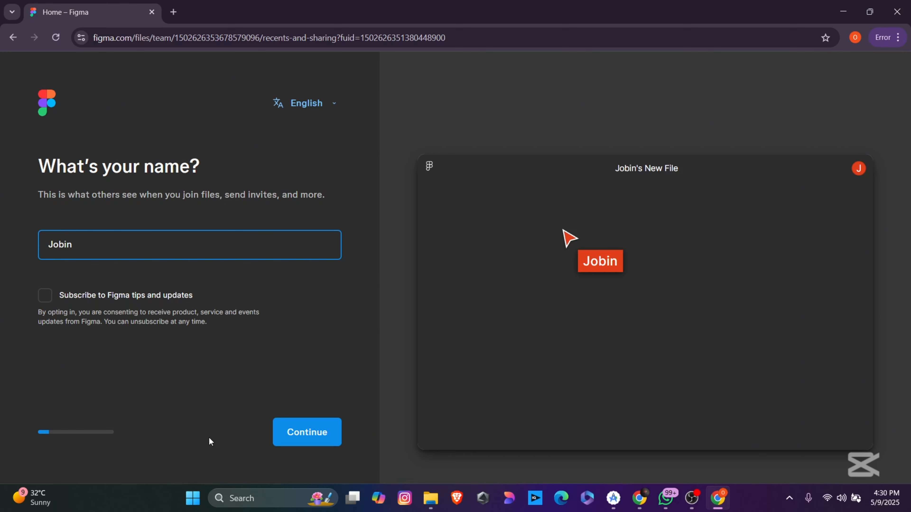
left_click(305, 433)
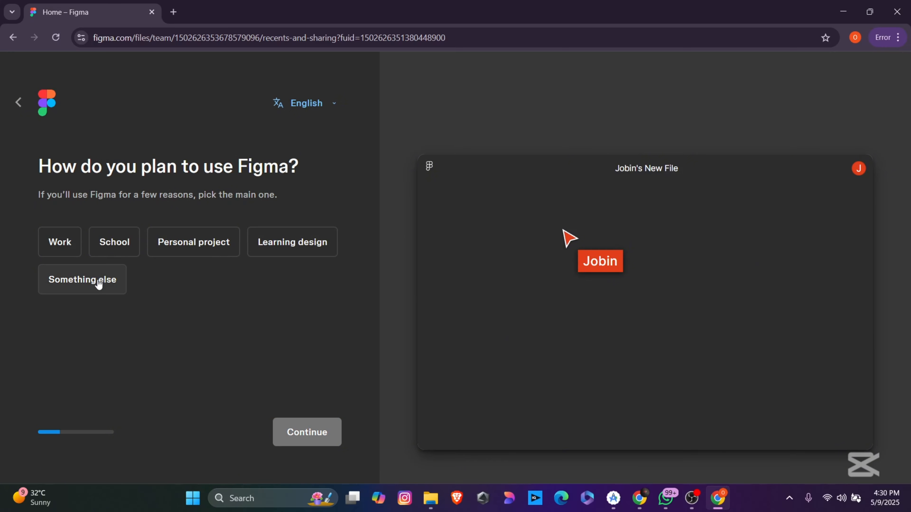
left_click(219, 251)
left_click(297, 433)
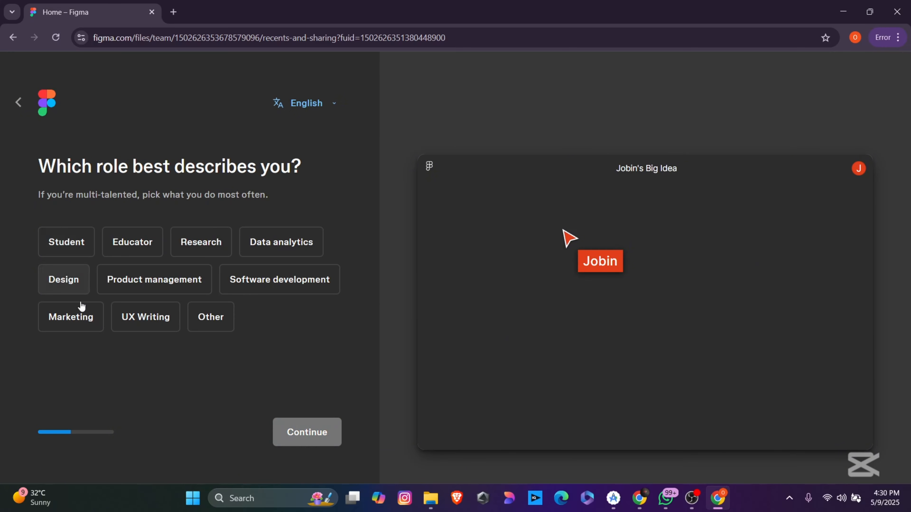
Step: Answer Educator as the role and College / University as the school level, skipping invites
left_click(141, 250)
left_click(304, 434)
left_click(156, 241)
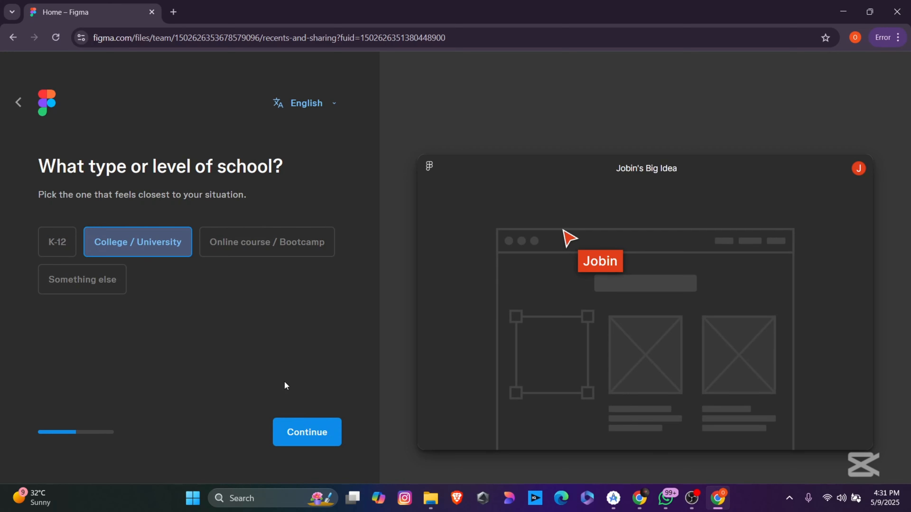
left_click(300, 435)
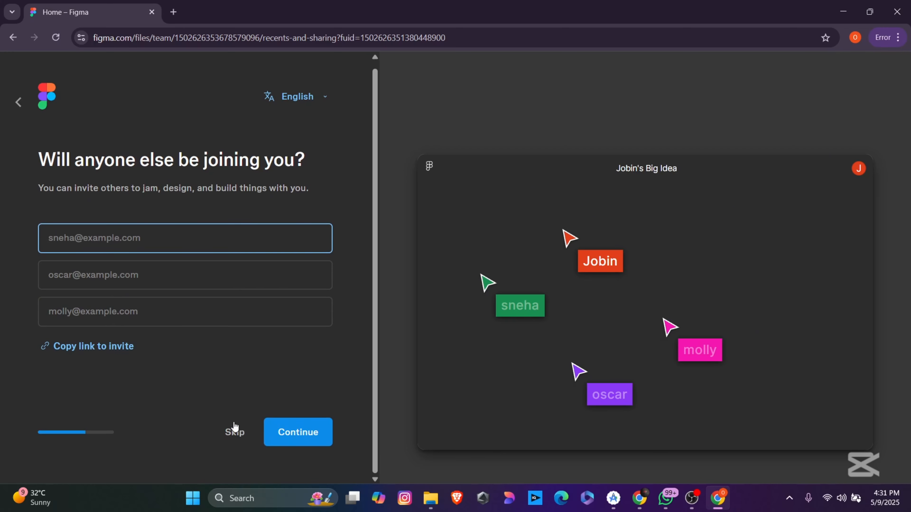
left_click(233, 436)
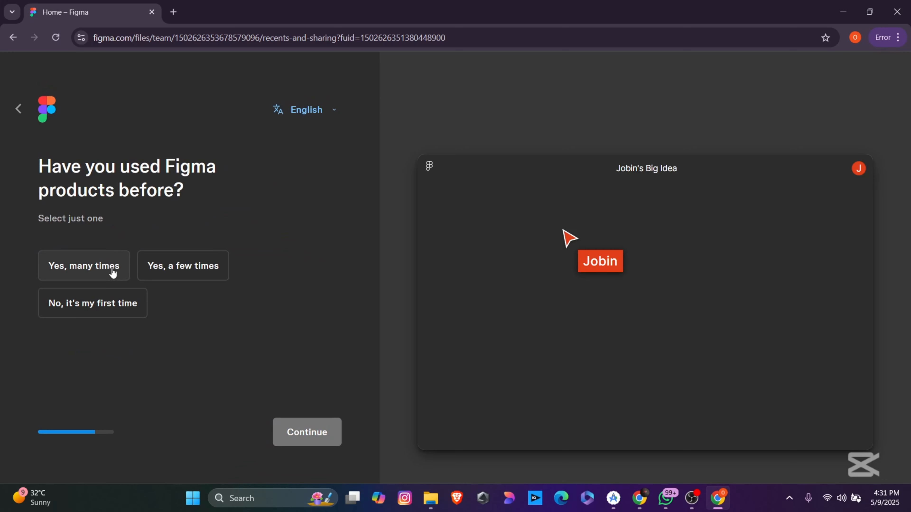
Step: Confirm prior Figma use, choose the free Starter plan, and skip the remaining prompts
left_click(193, 274)
left_click(287, 432)
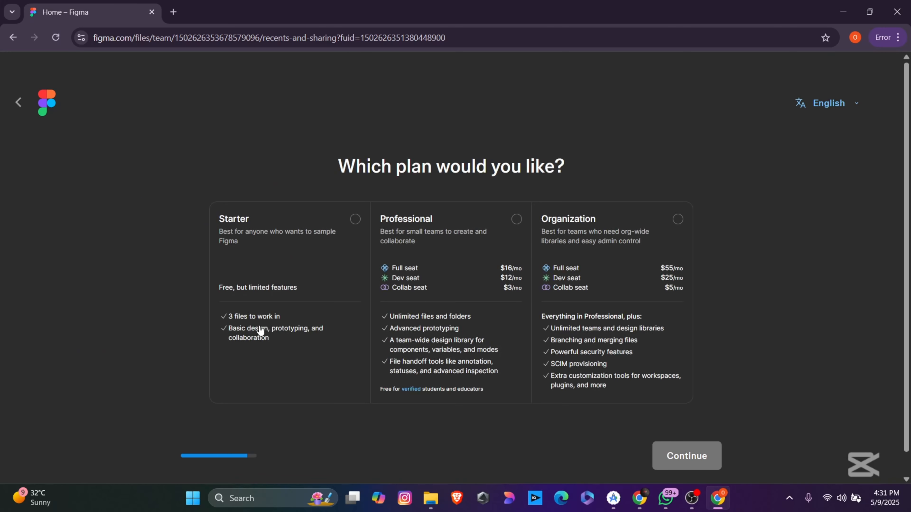
scroll(552, 389, "down", 1)
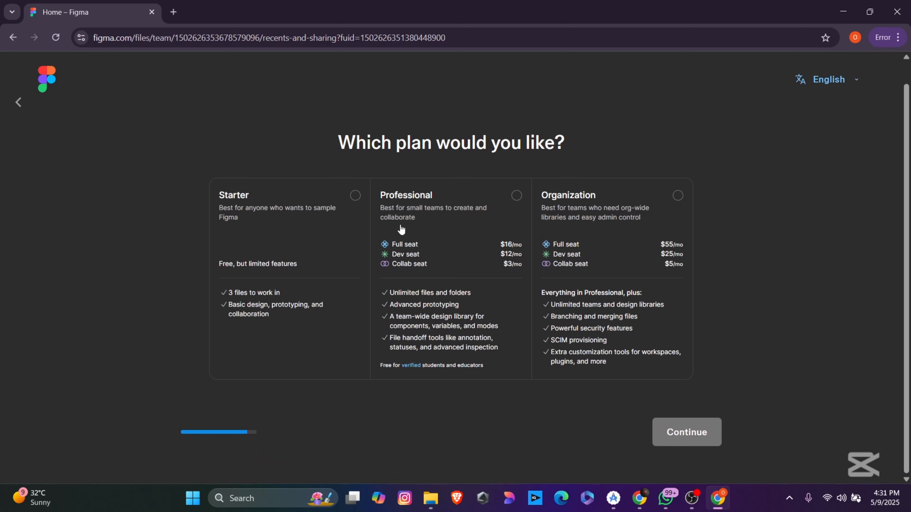
left_click(355, 196)
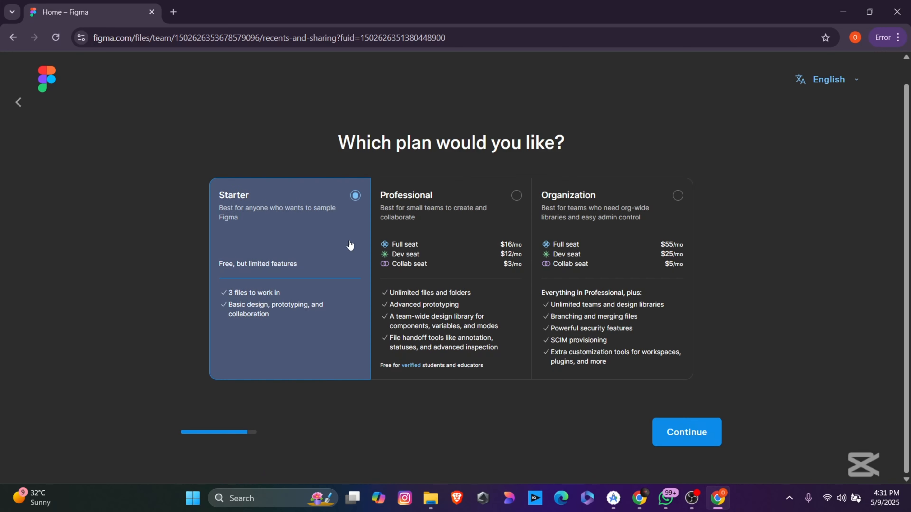
left_click(680, 438)
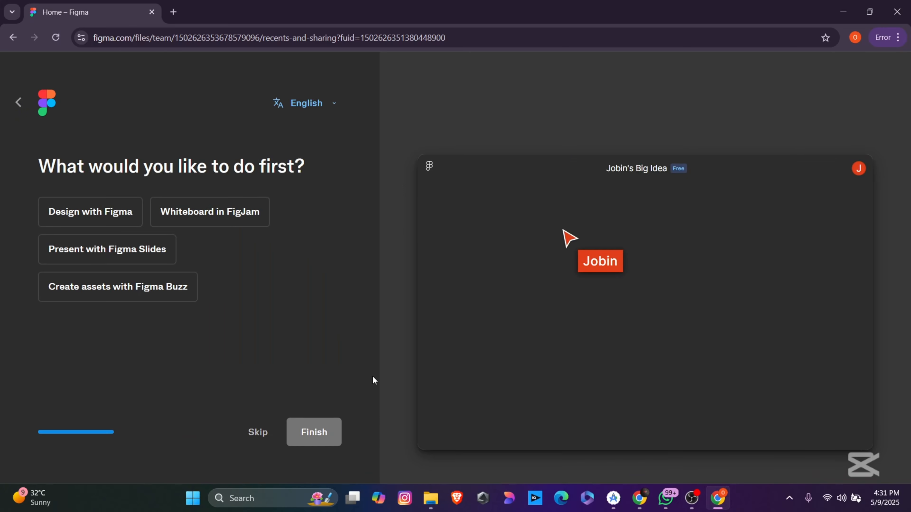
left_click(256, 432)
left_click(862, 401)
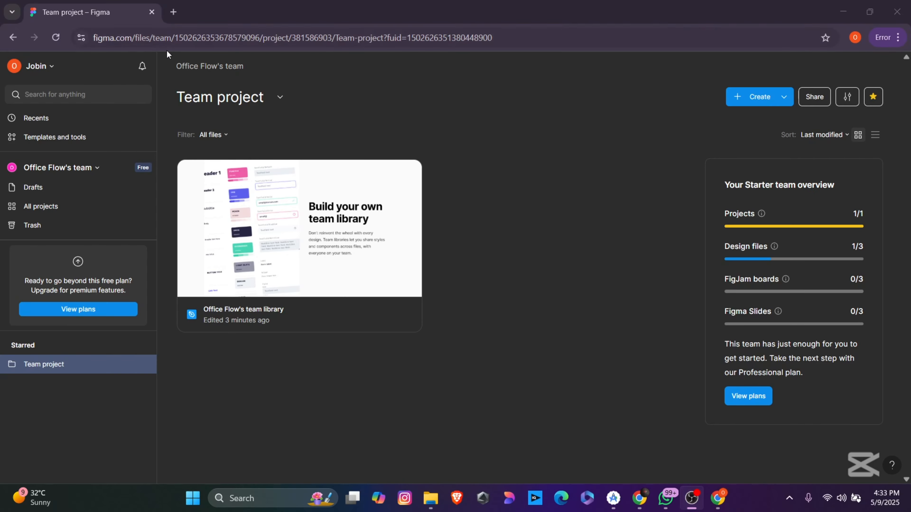
left_click(47, 67)
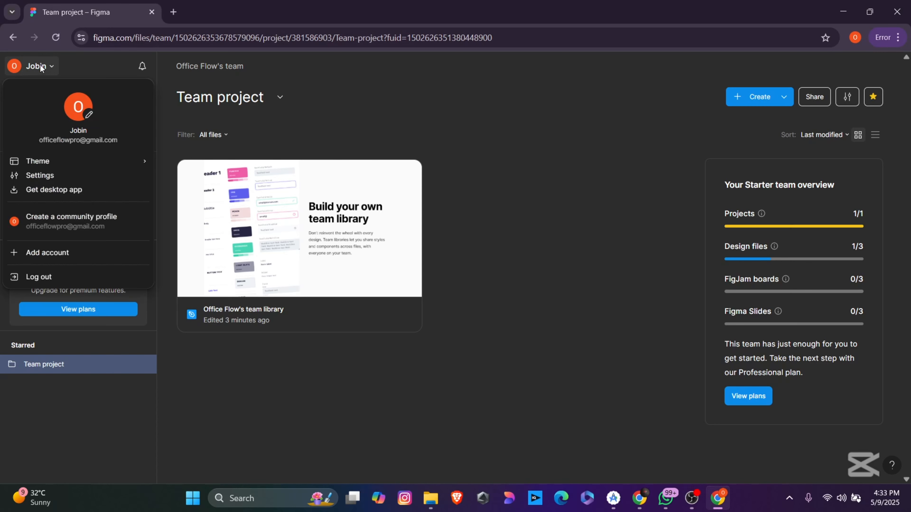
mouse_move(51, 164)
left_click(51, 72)
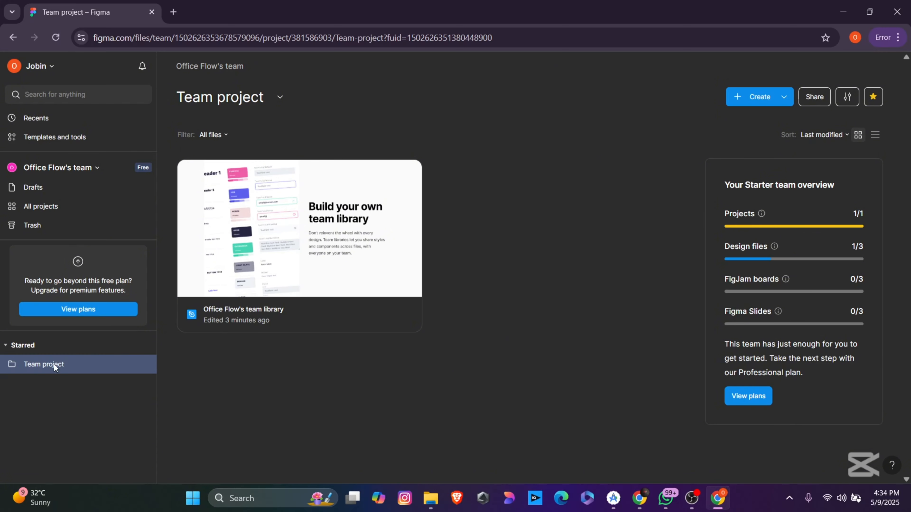
Step: Rename the team project to 'My Project' in its settings, then close settings
left_click(280, 97)
left_click(254, 165)
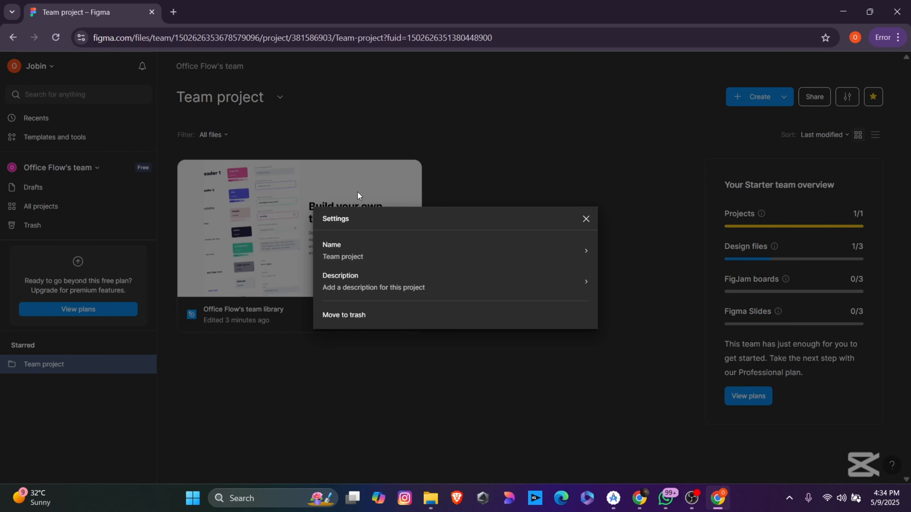
left_click(575, 250)
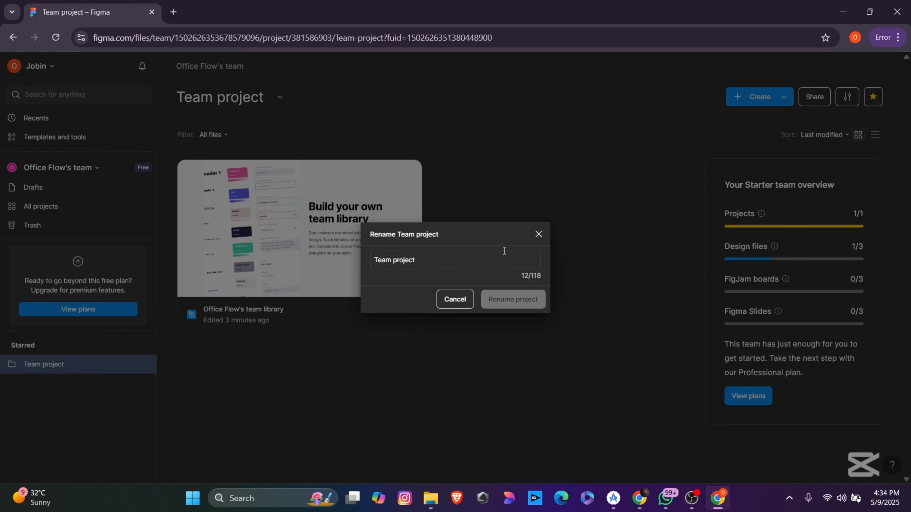
type("M")
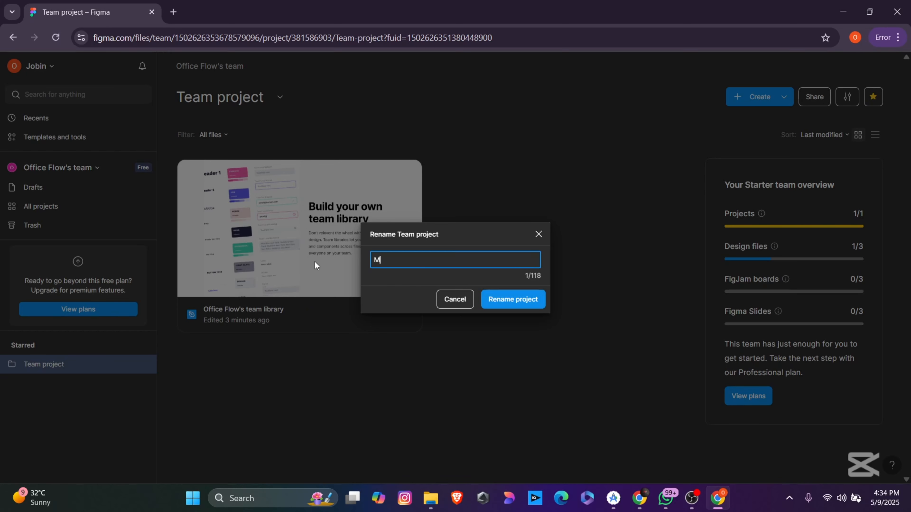
type("y Project")
key("Return")
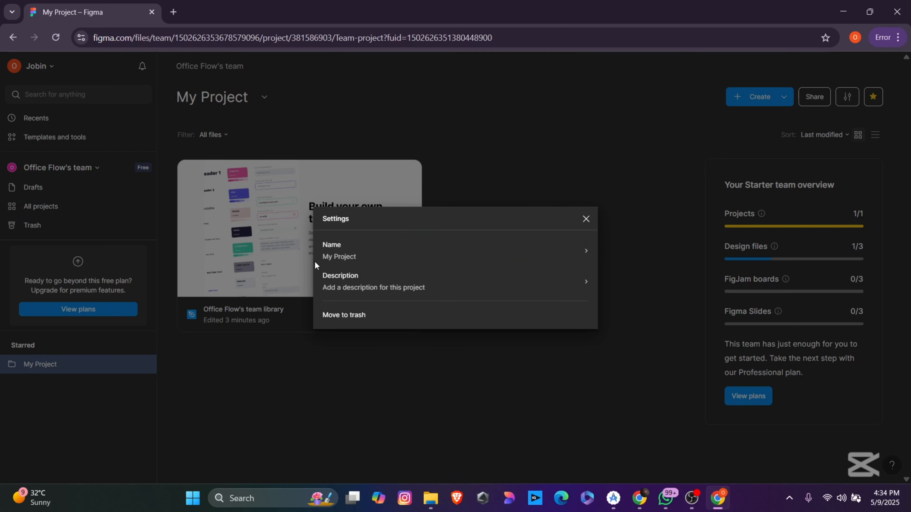
left_click(491, 172)
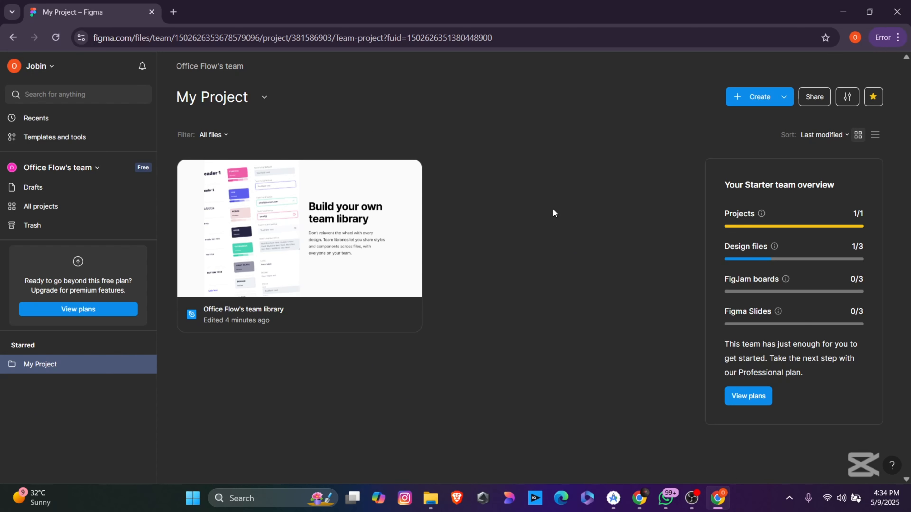
Step: Create a new Design file from the Create menu in My Project
left_click(738, 99)
left_click(738, 99)
left_click(738, 99)
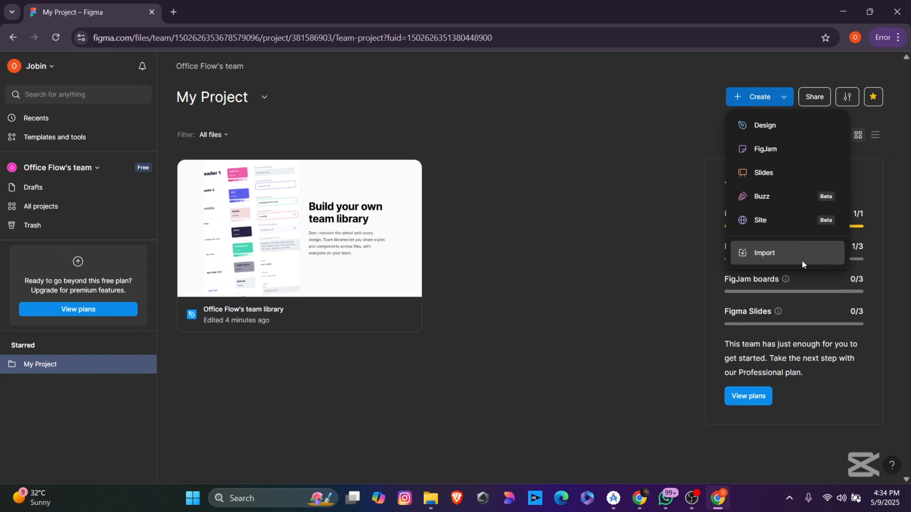
left_click(743, 99)
left_click(738, 94)
left_click(763, 124)
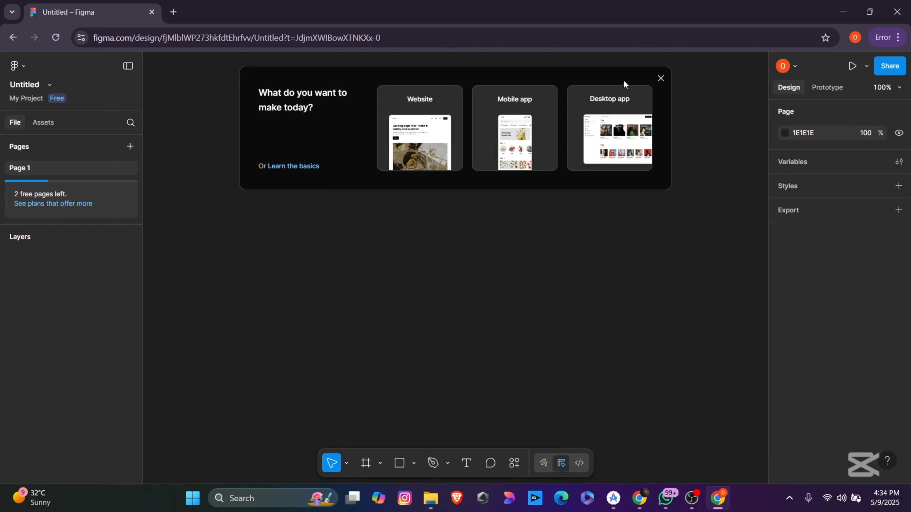
Step: Rename the untitled file to 'myapp' and return to the My Project file browser
mouse_move(400, 127)
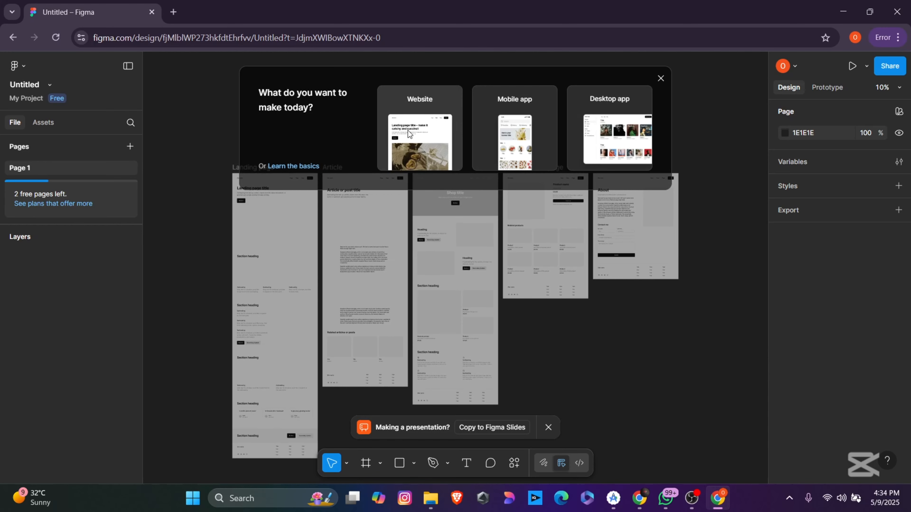
mouse_move(616, 125)
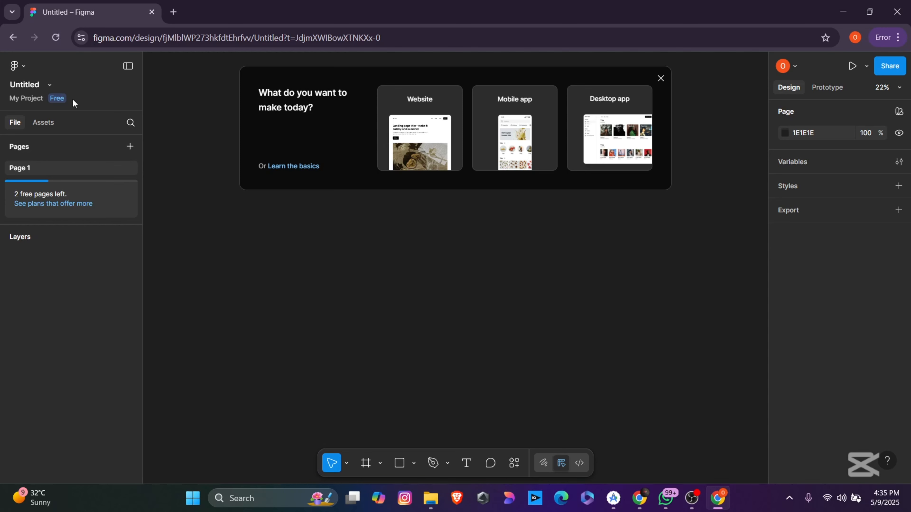
double_click(30, 83)
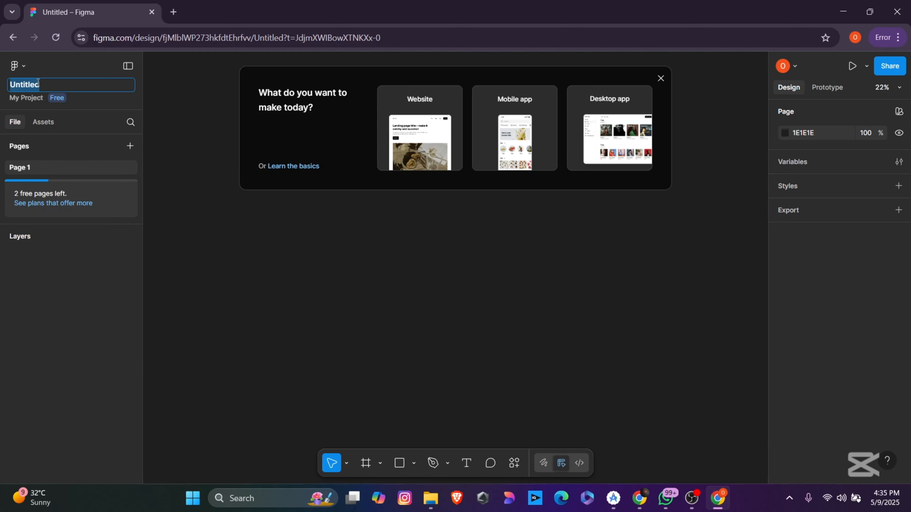
type("mys")
key("Return")
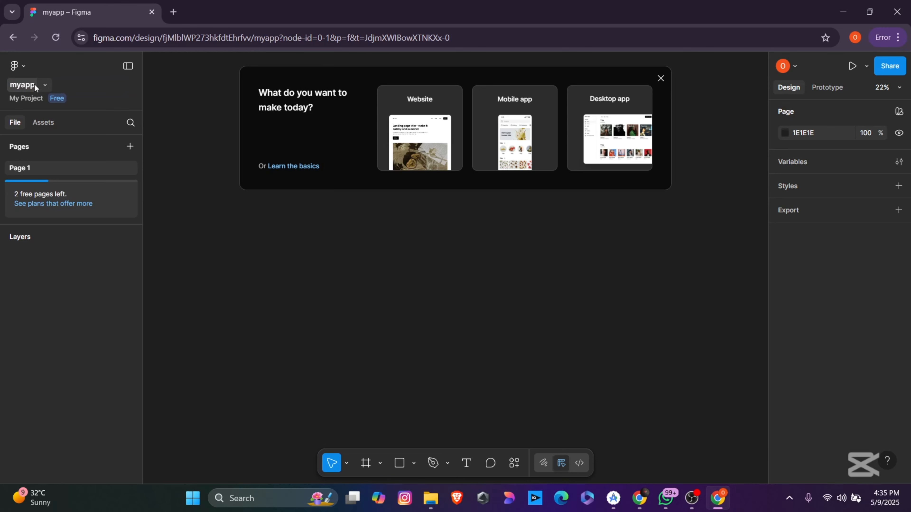
left_click(14, 68)
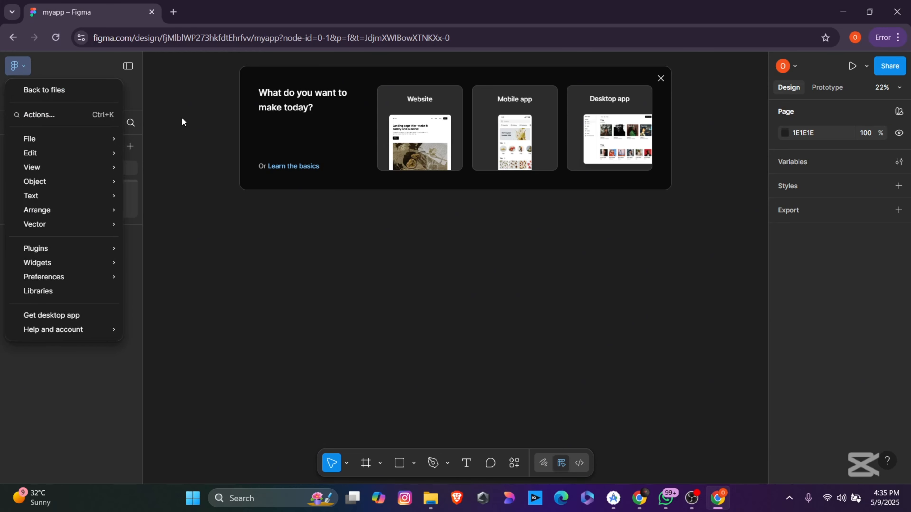
left_click(87, 91)
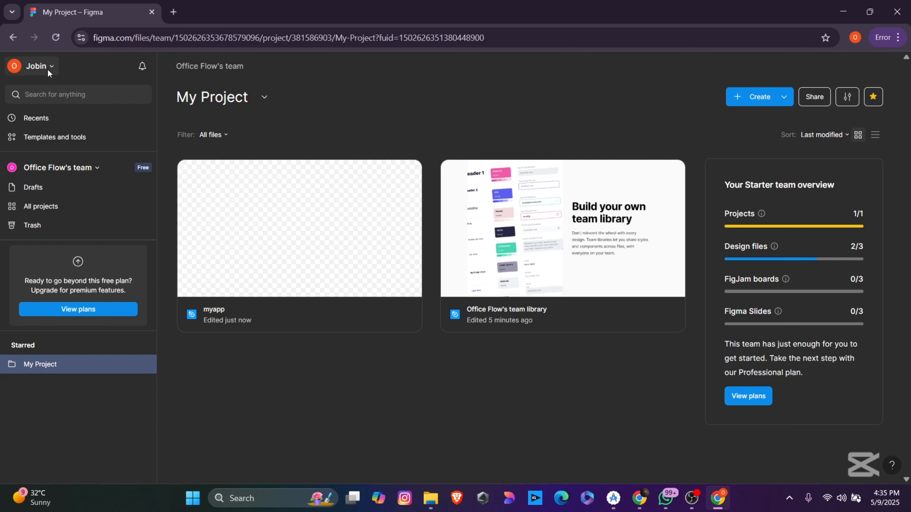
left_click(33, 37)
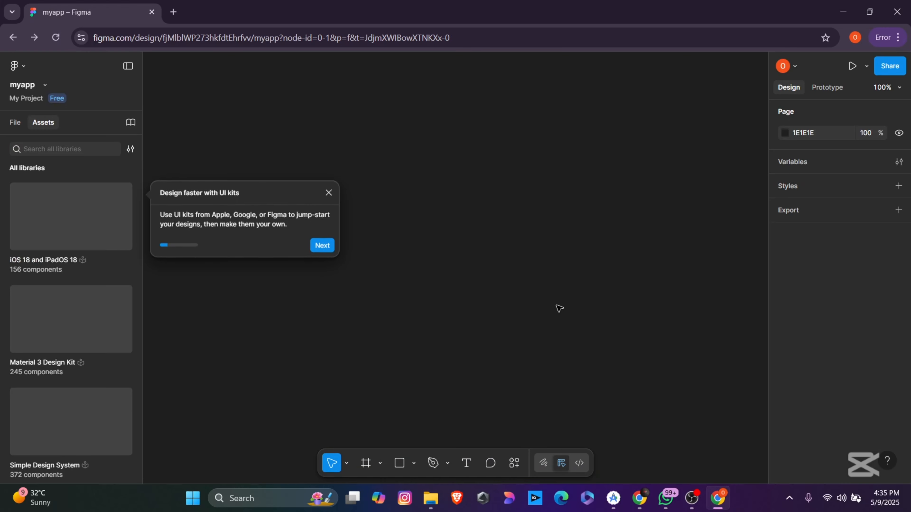
left_click(328, 194)
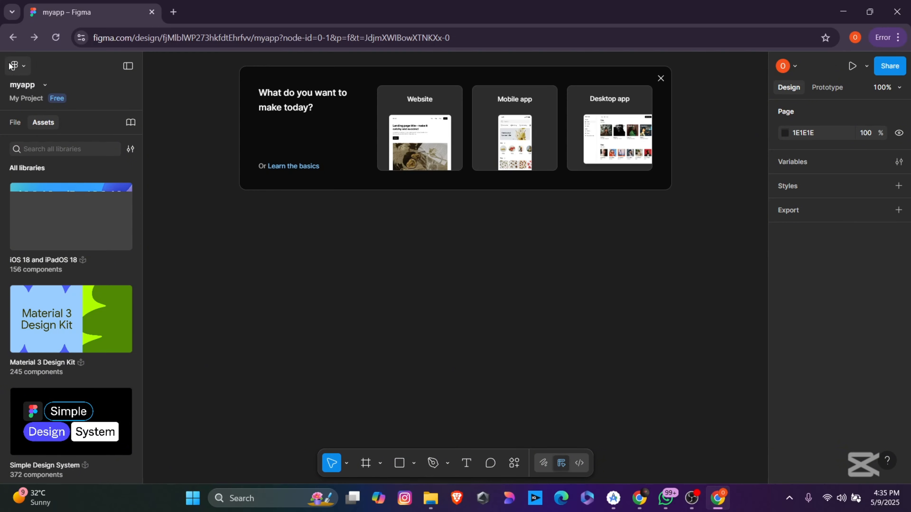
left_click(16, 66)
left_click(41, 96)
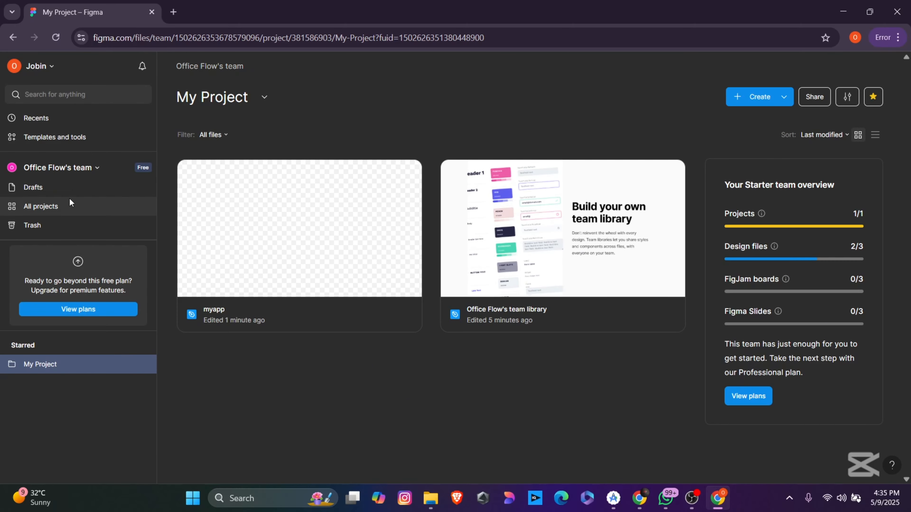
left_click(57, 166)
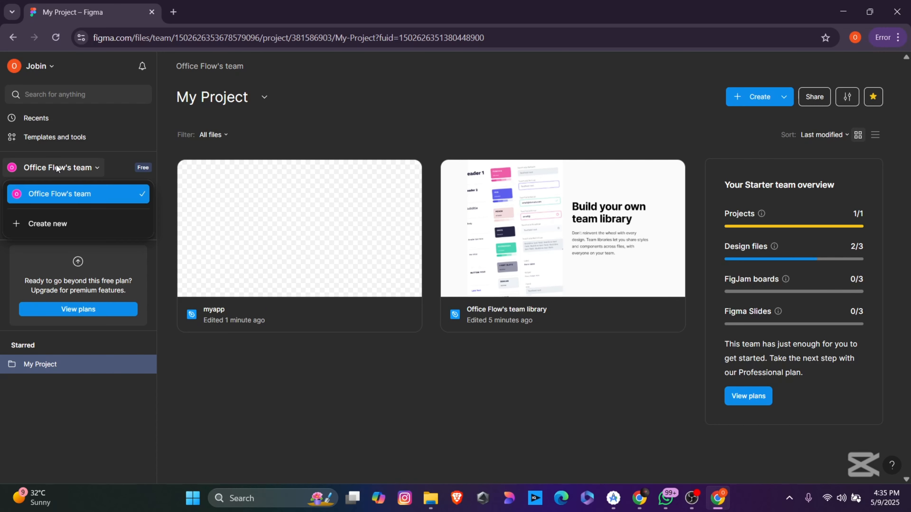
left_click(56, 167)
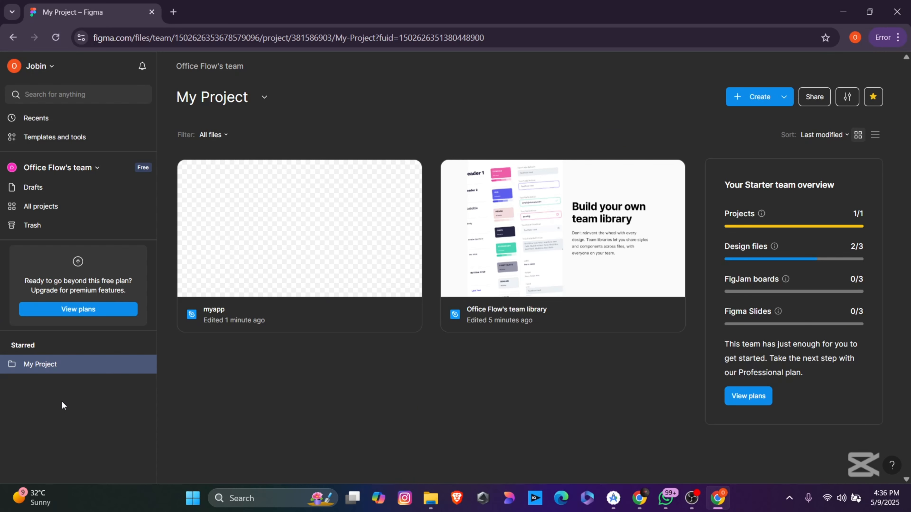
Step: Create a new Design file from Drafts and rename it 'mydraft'
left_click(35, 189)
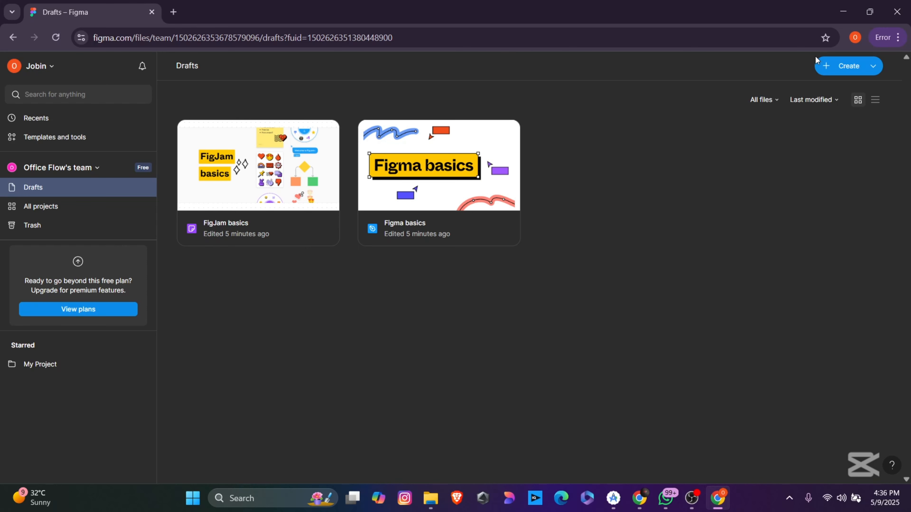
left_click(828, 65)
left_click(805, 96)
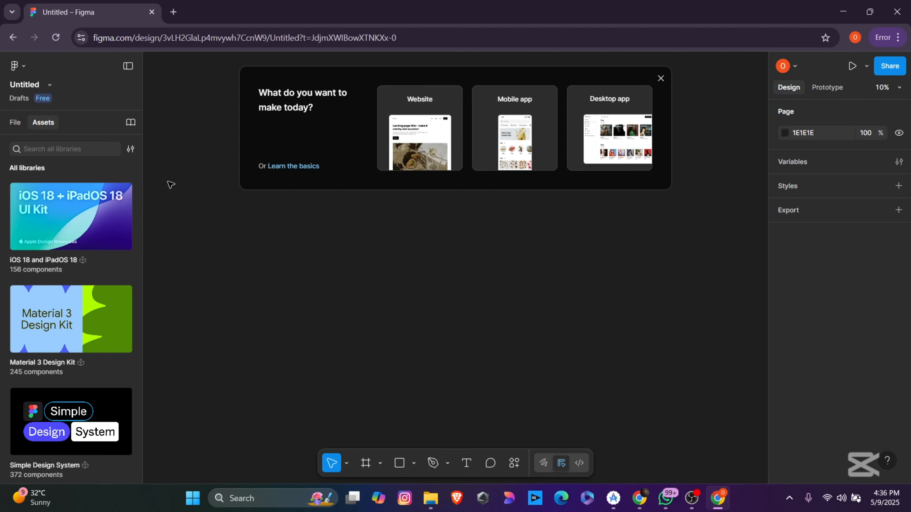
left_click(35, 85)
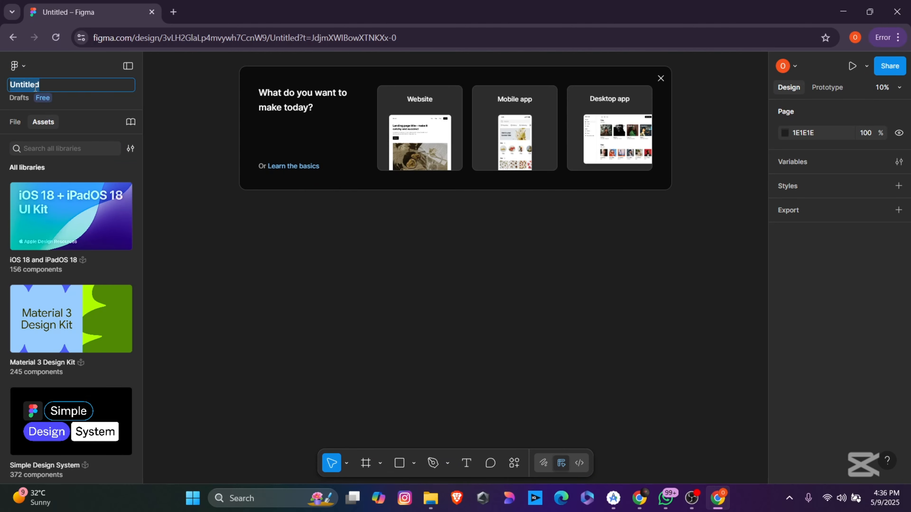
type("mydraft")
key("Return")
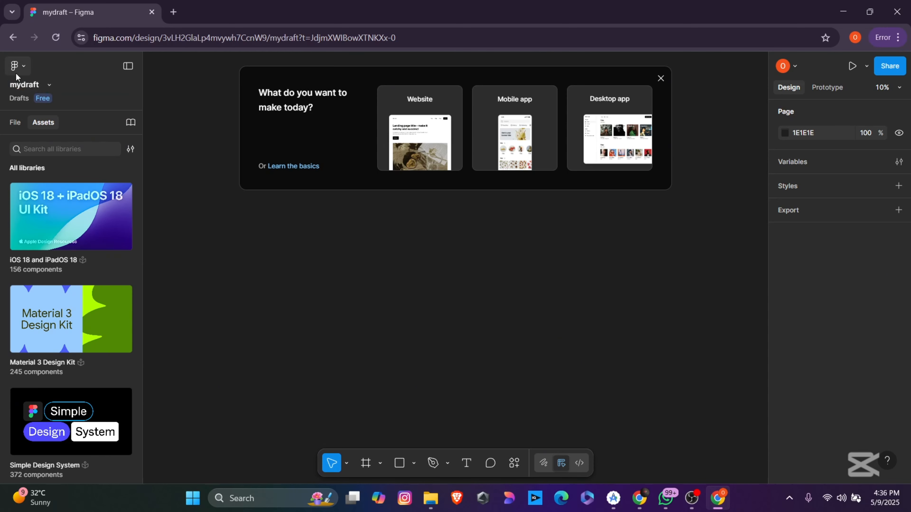
Step: Return to the file browser, check My Project, then select mydraft in Drafts
left_click(16, 71)
left_click(55, 90)
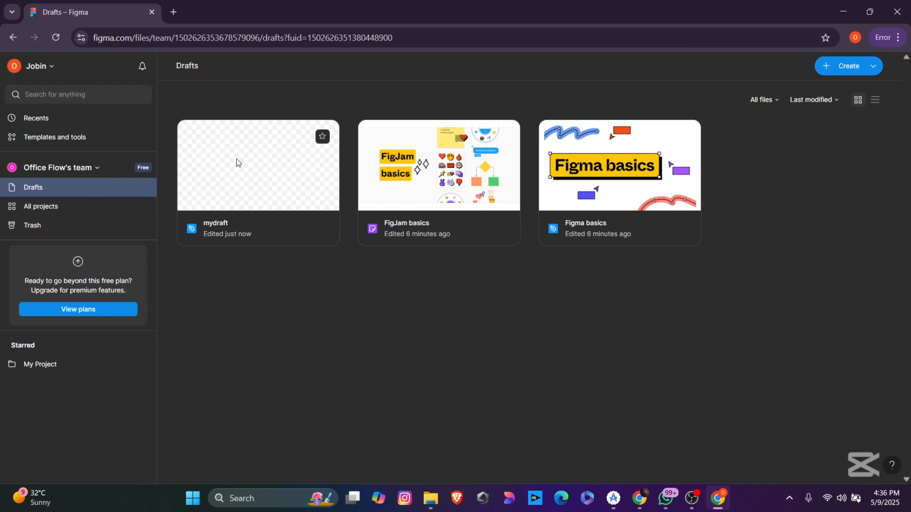
left_click(50, 363)
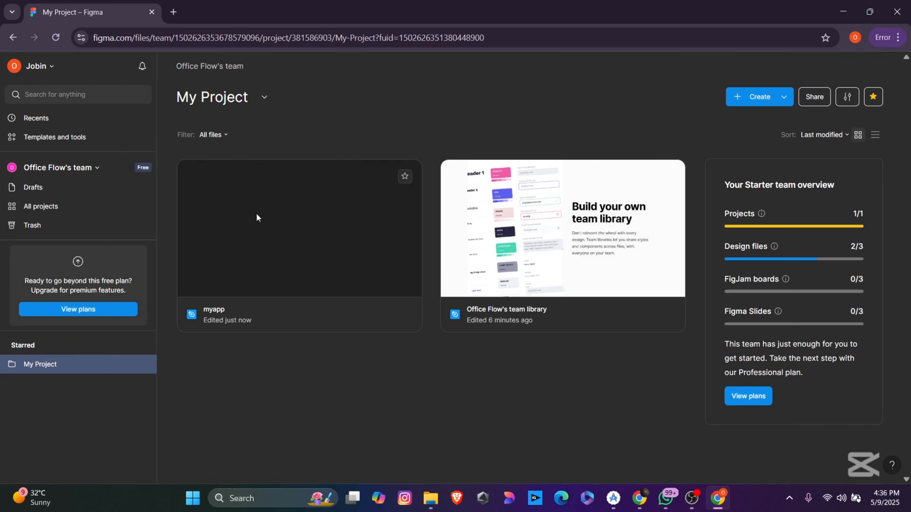
left_click(41, 188)
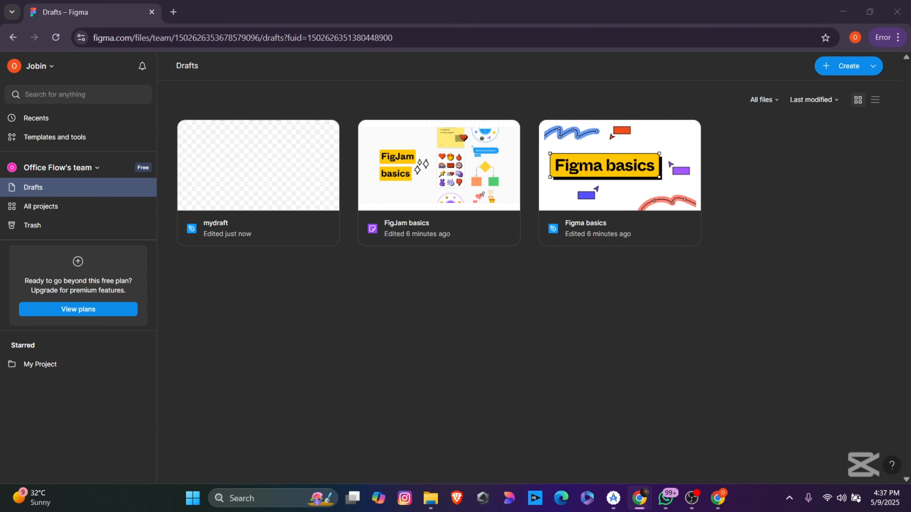
left_click(255, 192)
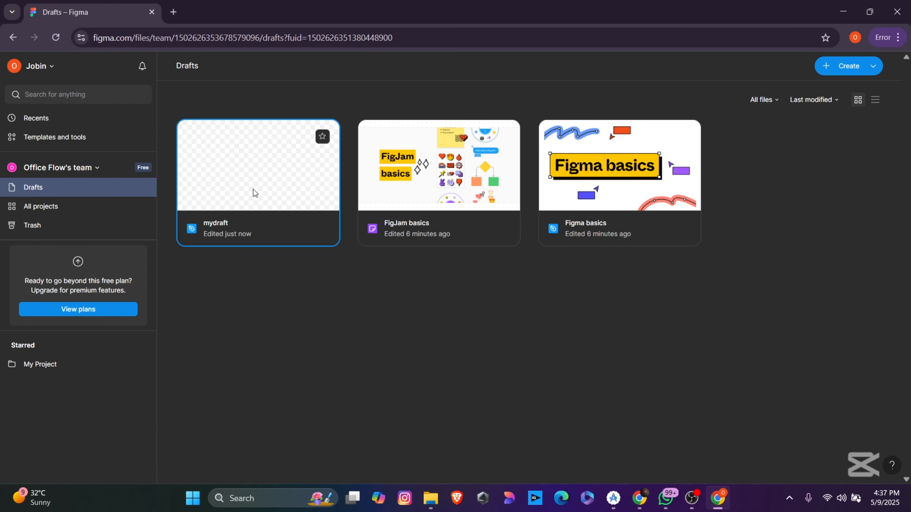
Step: Open mydraft in the editor and toggle the left panel between File and Assets
double_click(254, 190)
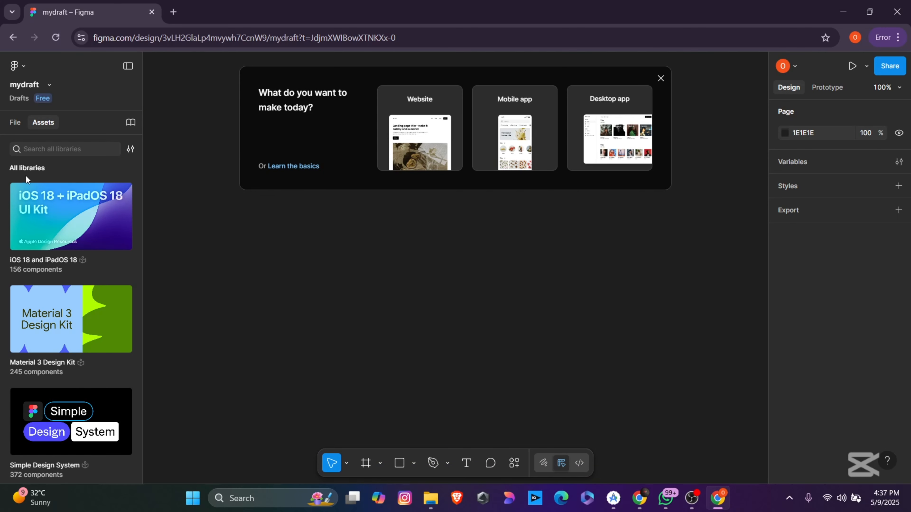
left_click(14, 123)
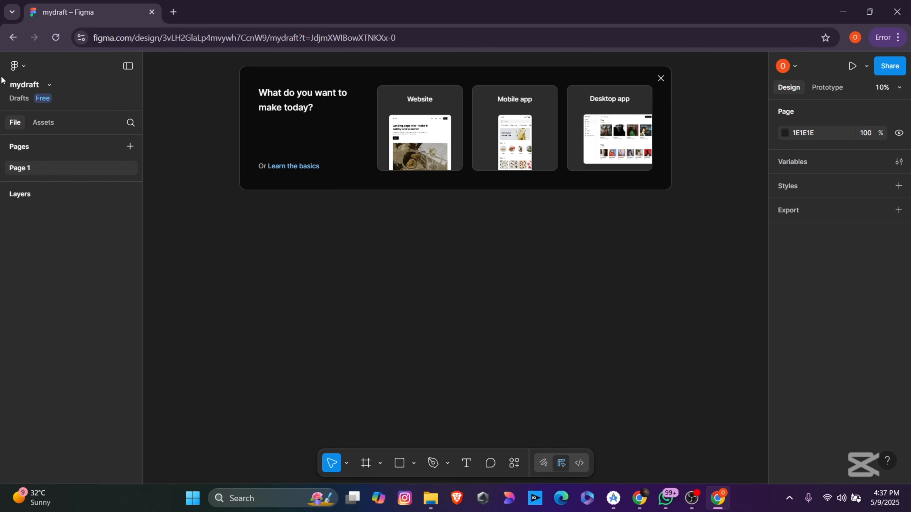
left_click(42, 122)
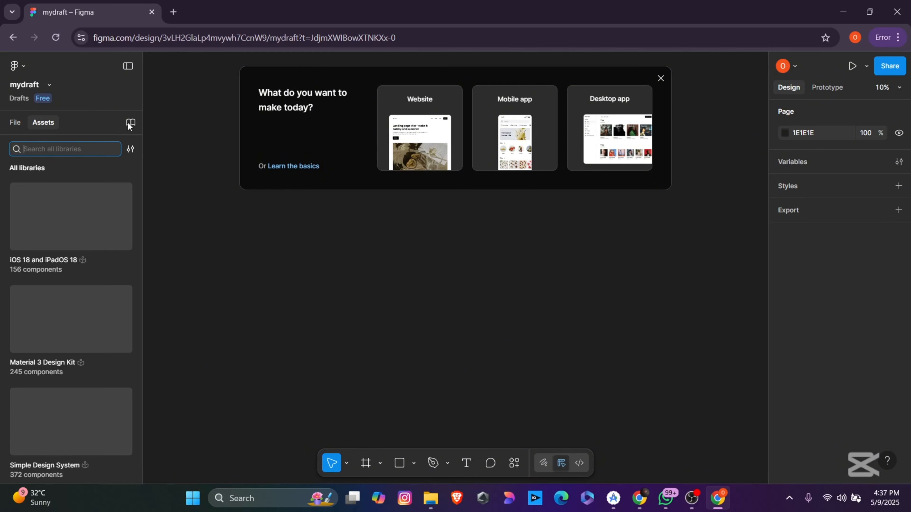
left_click(15, 124)
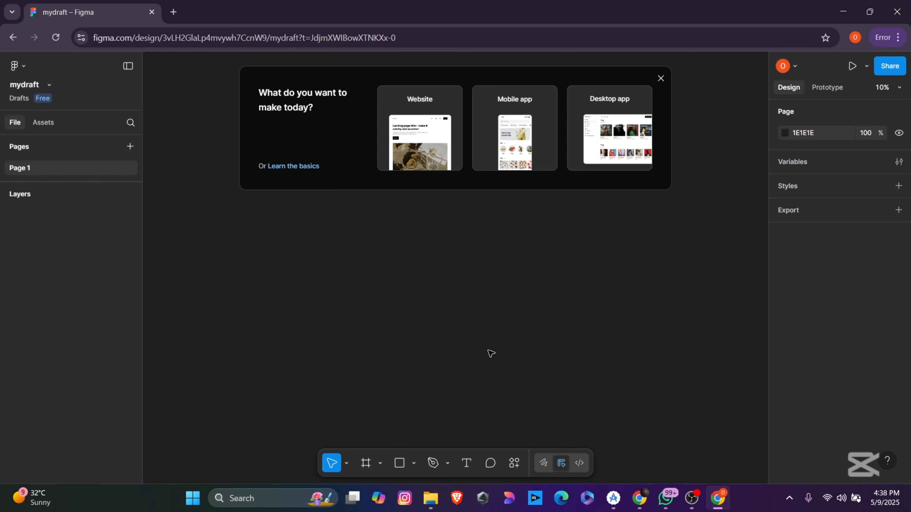
mouse_move(438, 148)
Step: Add an iPhone 16 Pro frame (402 × 874, white fill) to the canvas
left_click(366, 463)
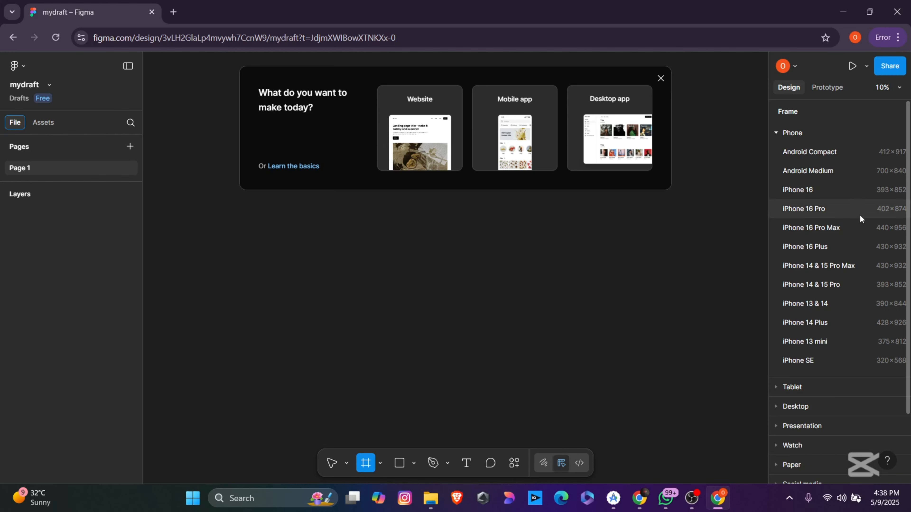
scroll(832, 300, "down", 1)
scroll(831, 300, "down", 2)
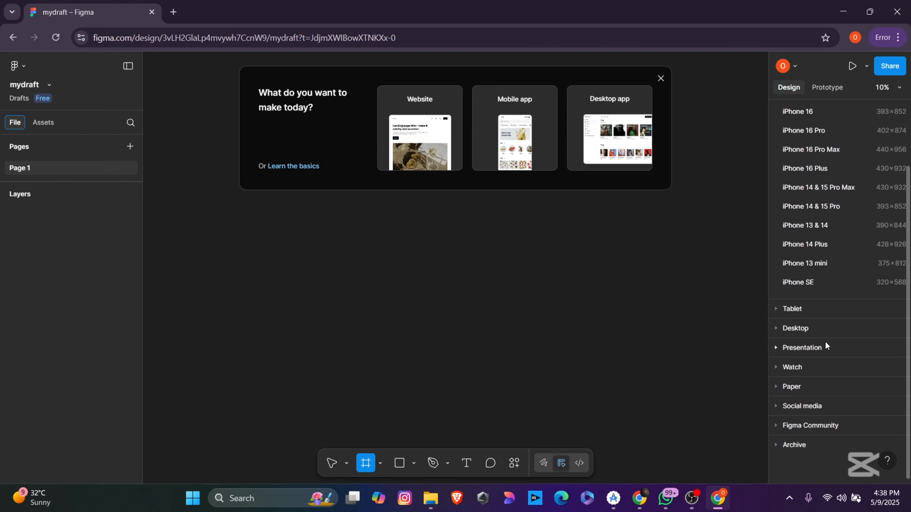
scroll(825, 346, "up", 3)
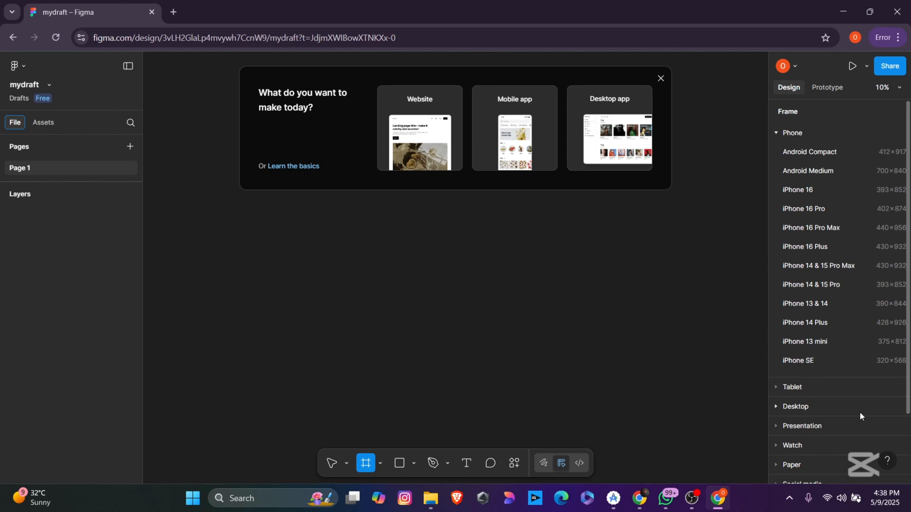
left_click(821, 208)
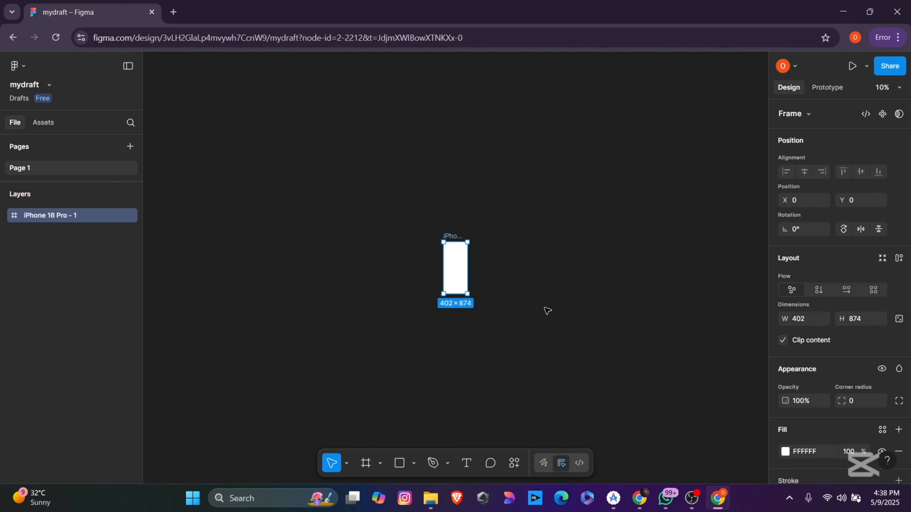
Step: Centre the iPhone 16 Pro - 1 frame in view, zoomed to about 70%
scroll(547, 309, "up", 5)
scroll(546, 321, "down", 3)
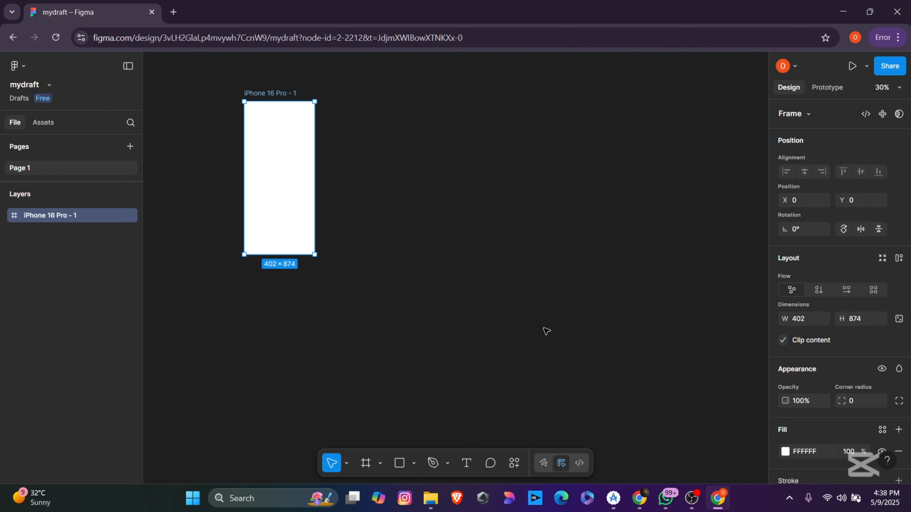
scroll(547, 341, "up", 1)
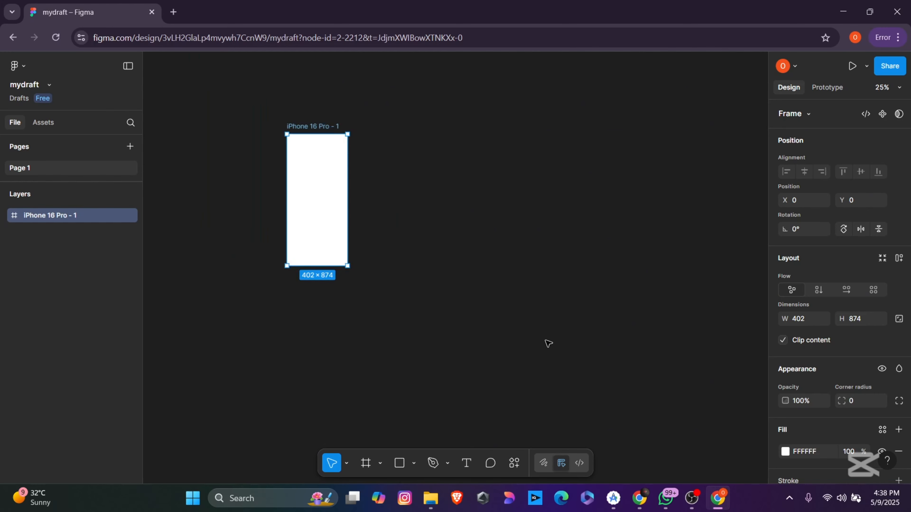
scroll(545, 340, "down", 2)
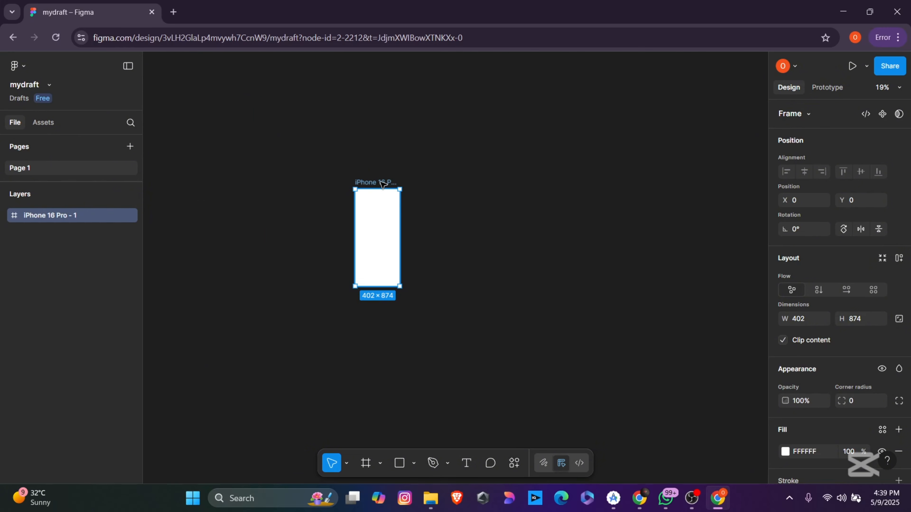
scroll(454, 289, "up", 5)
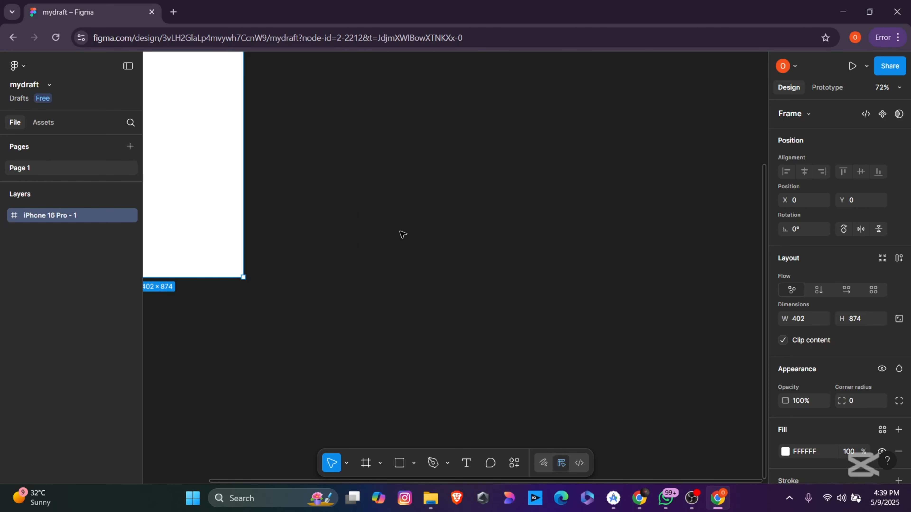
left_click_drag(354, 202, 649, 365)
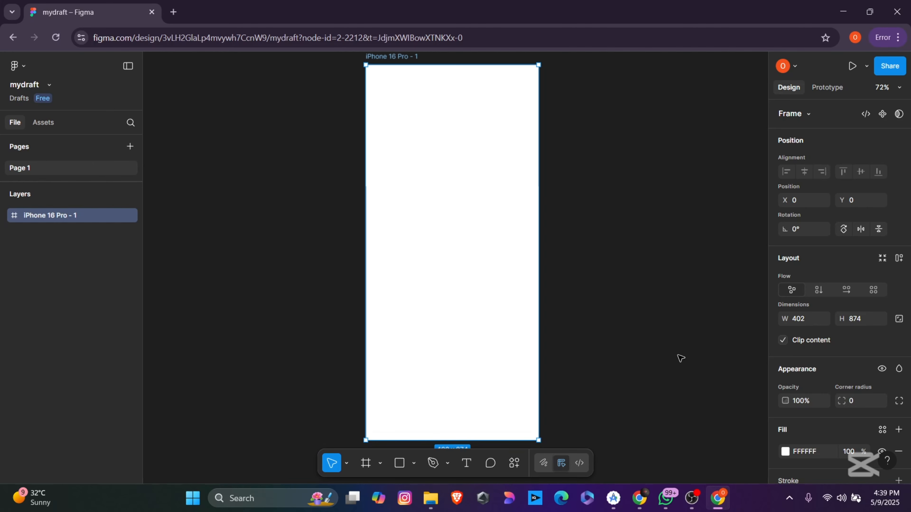
left_click(640, 306)
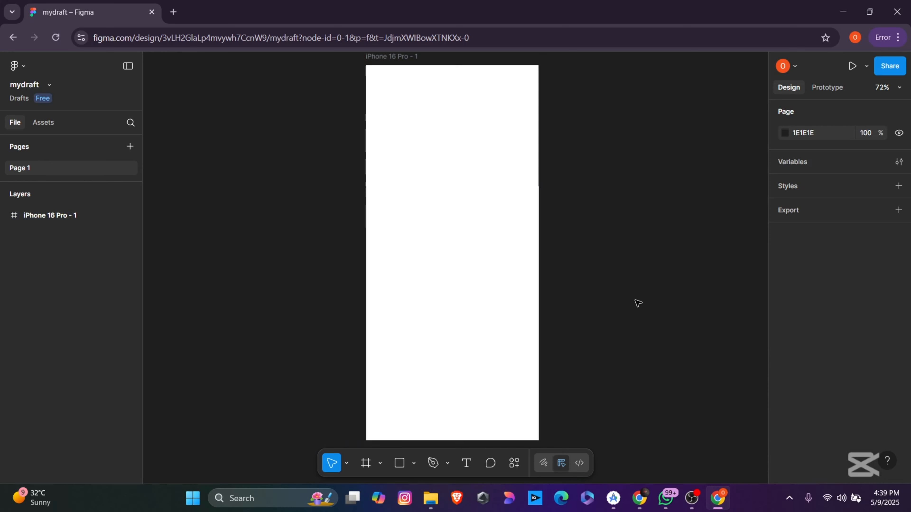
left_click(486, 253)
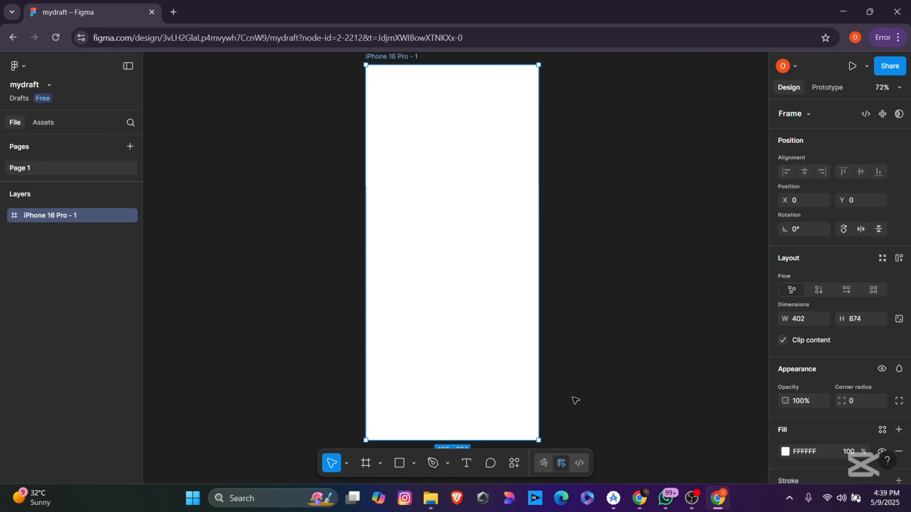
scroll(659, 295, "down", 1)
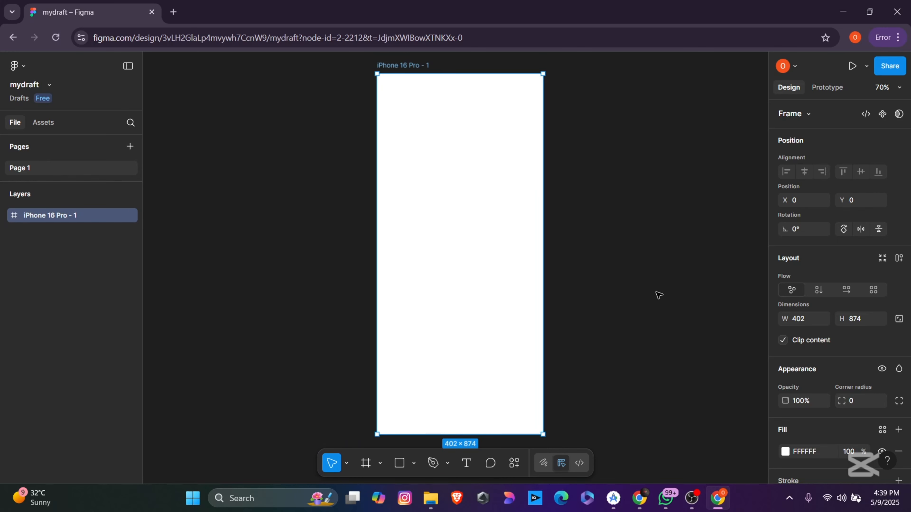
Step: Rename the iPhone 16 Pro - 1 frame to 'login_page'
double_click(71, 215)
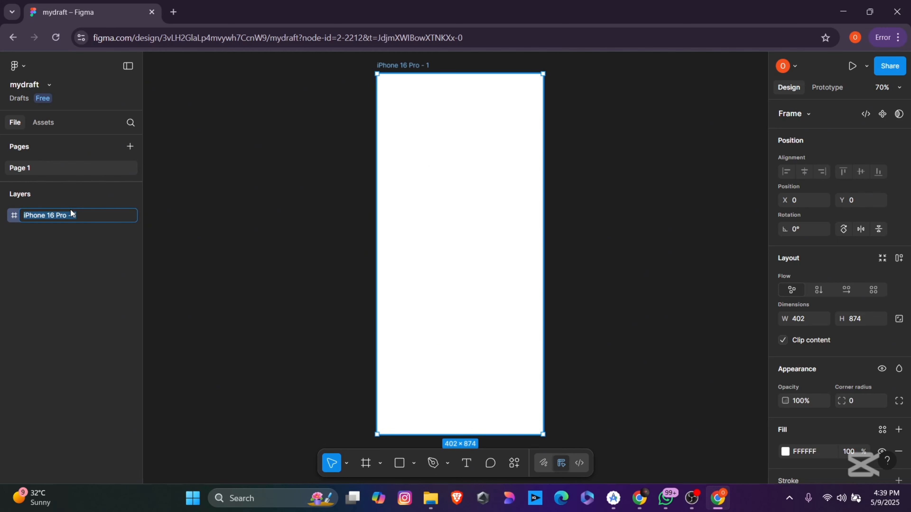
type("ho")
key("BackSpace")
key("BackSpace")
type("login_page")
key("Return")
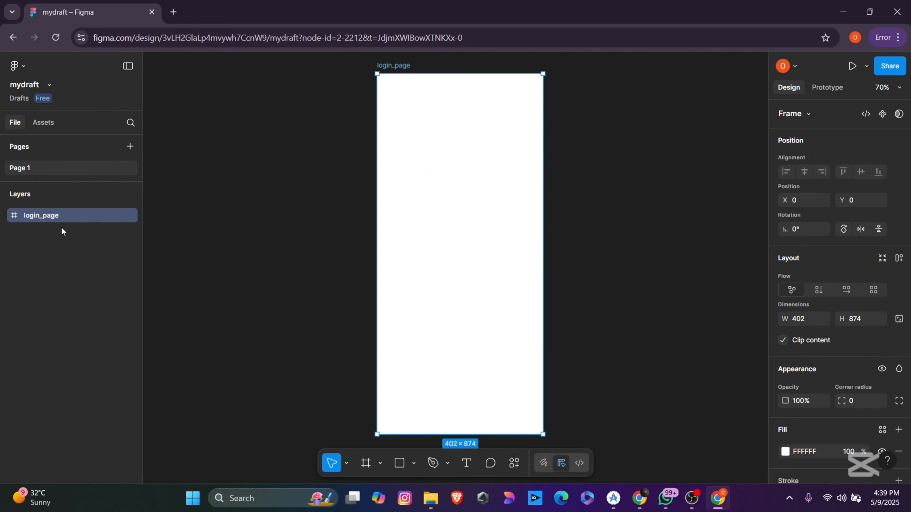
left_click(364, 222)
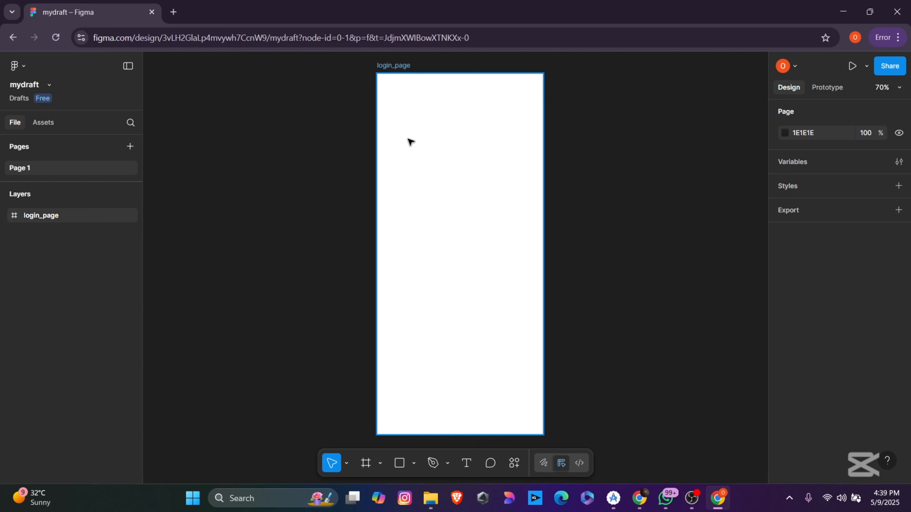
Step: Move the login_page frame left to position X -224, Y 1
left_click_drag(389, 68, 297, 68)
left_click(508, 193)
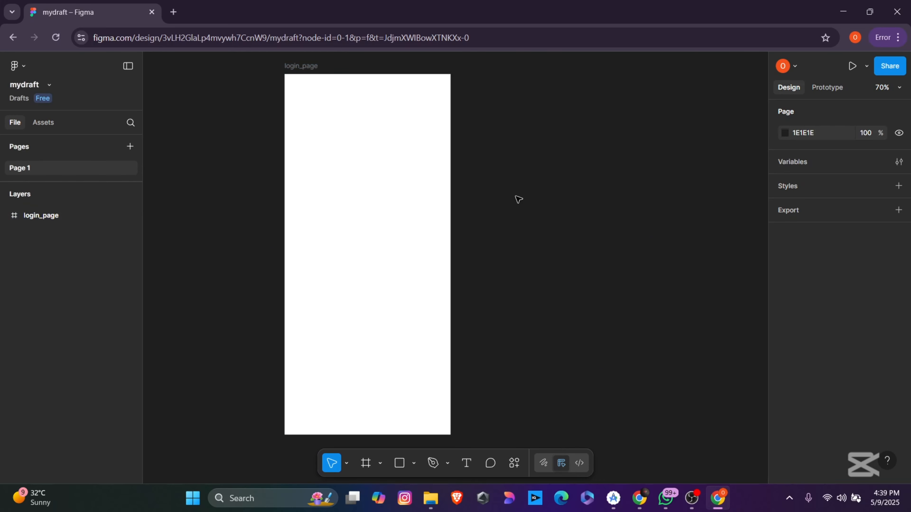
scroll(490, 183, "down", 1)
left_click(312, 79)
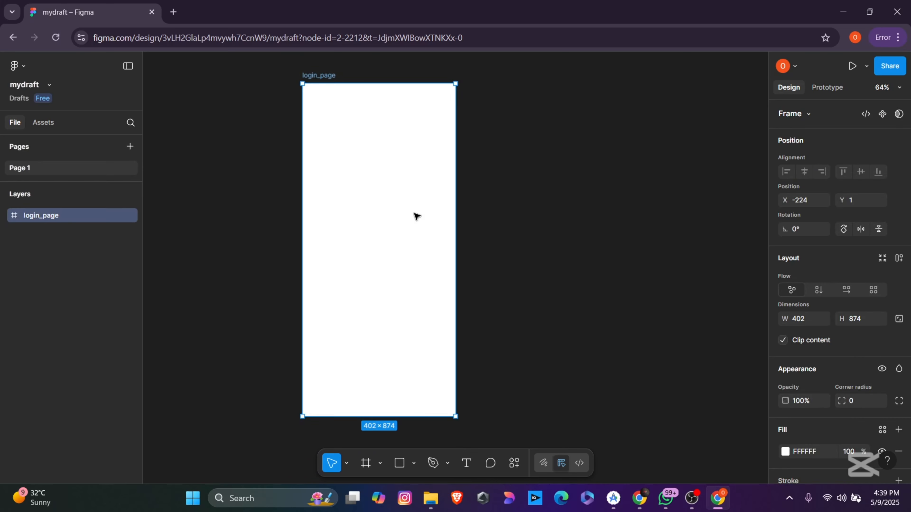
left_click(560, 275)
left_click(411, 219)
left_click(546, 325)
key("alt+Tab")
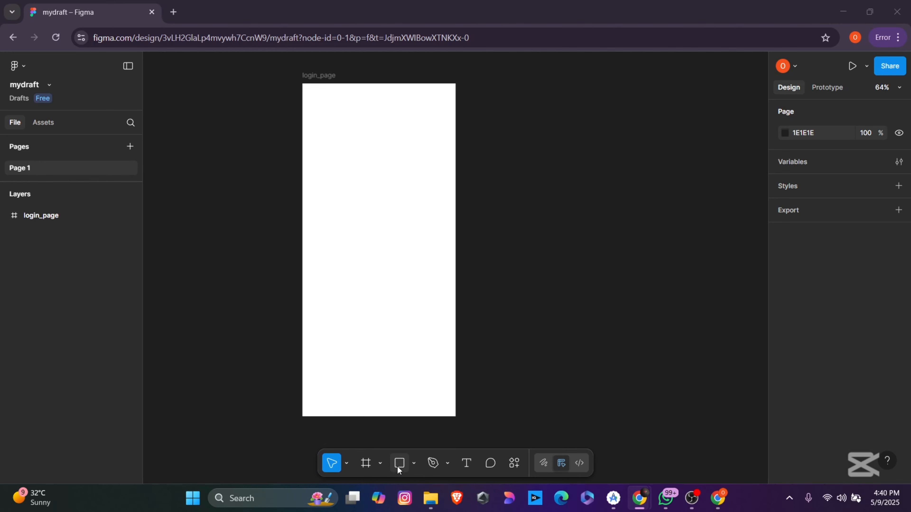
Step: Draw a 291 × 55 grey rectangle in login_page and duplicate it below
left_click(414, 463)
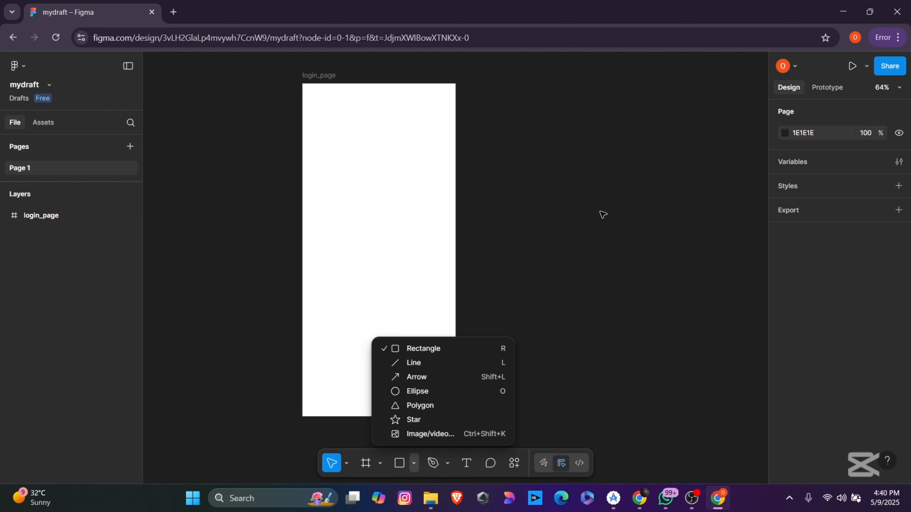
left_click(410, 349)
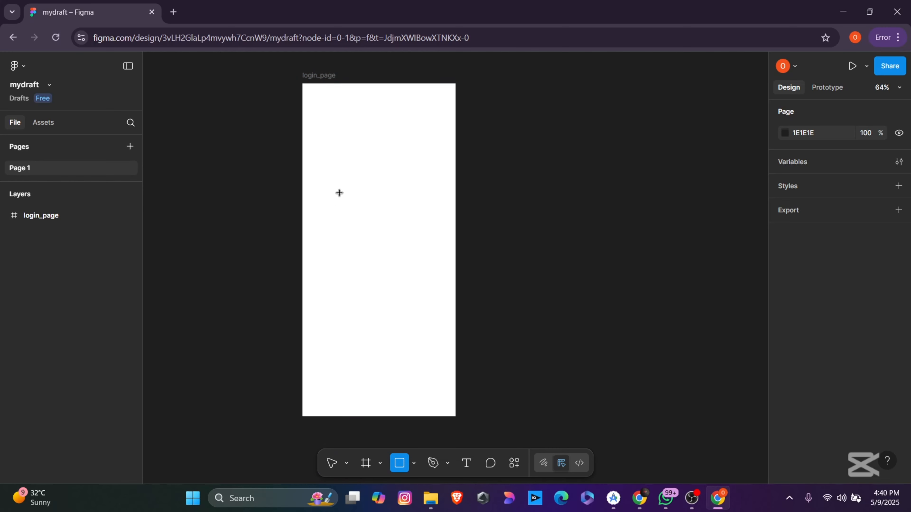
left_click_drag(327, 180, 401, 196)
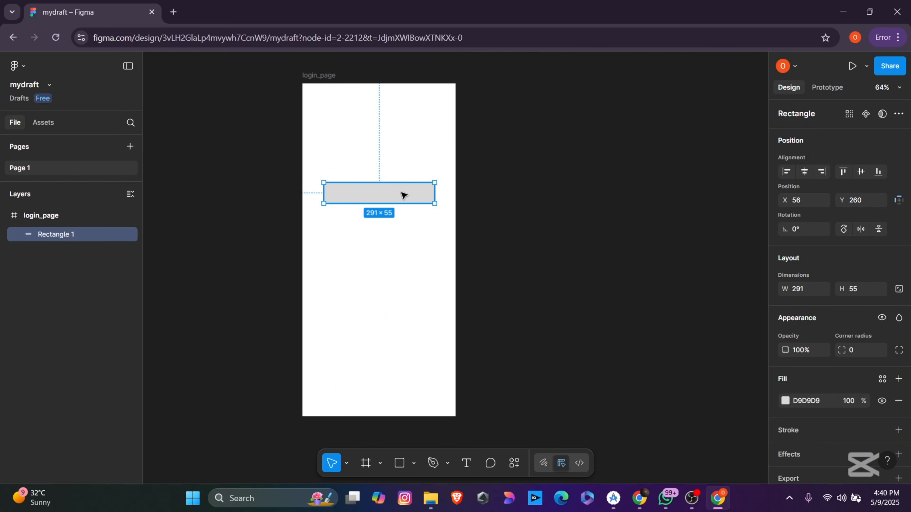
key("ctrl+d")
left_click_drag(404, 195, 380, 268)
Step: Add a third rectangle copy, then select Rectangle 1 with the properties panel widened
left_click(386, 268)
left_click(381, 198)
key("ctrl+d")
left_click(589, 272)
left_click(410, 188)
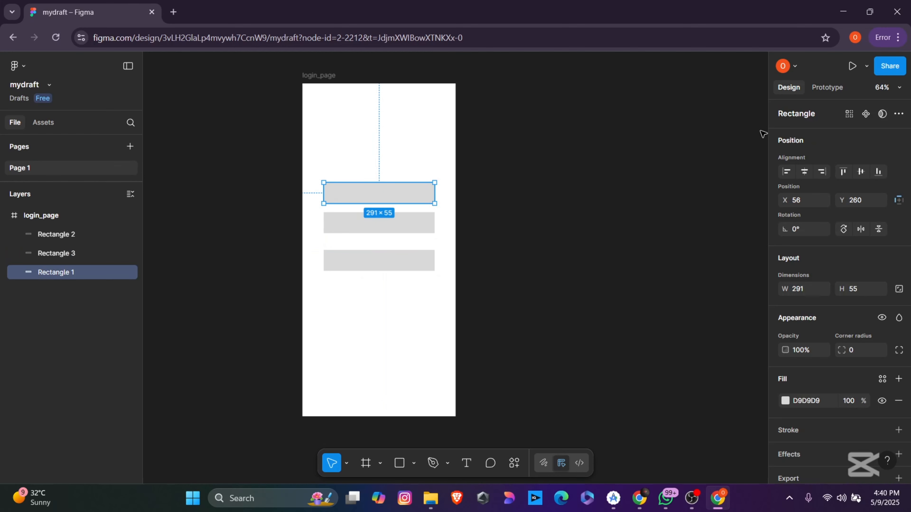
left_click_drag(767, 130, 695, 131)
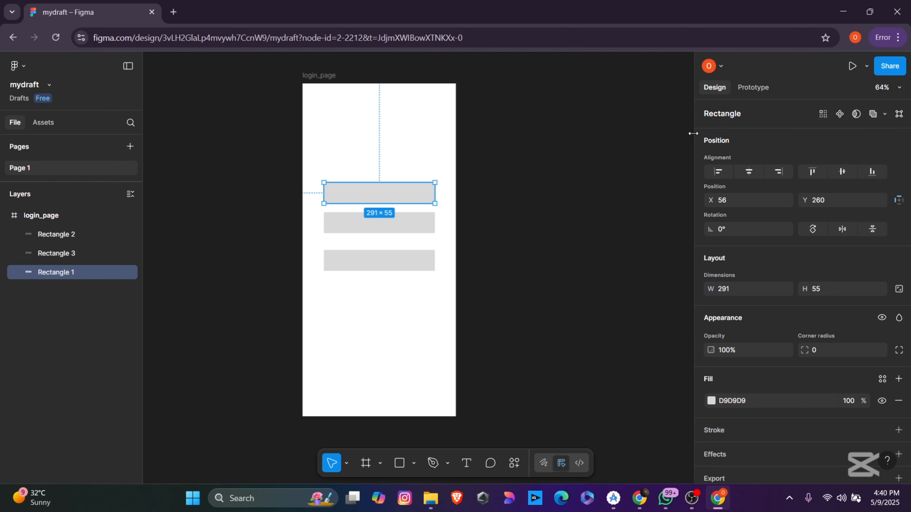
scroll(769, 308, "down", 1)
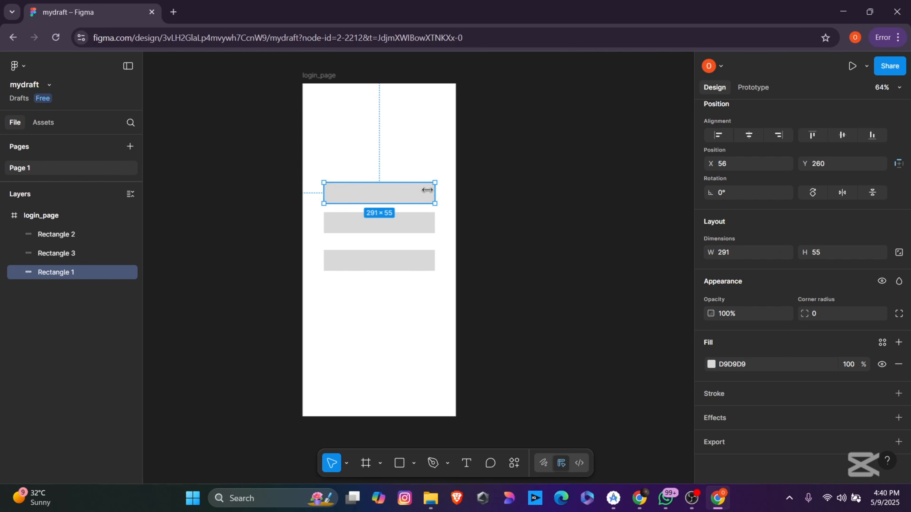
scroll(773, 232, "up", 1)
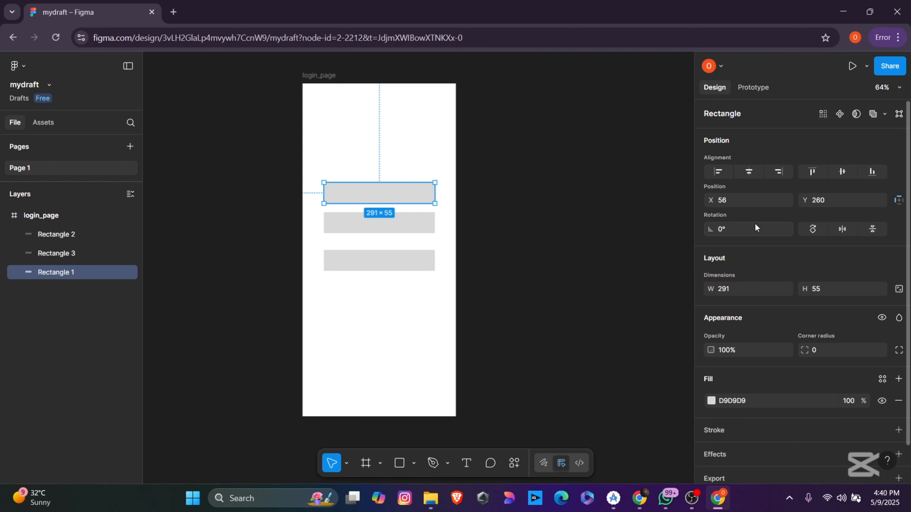
scroll(762, 287, "down", 1)
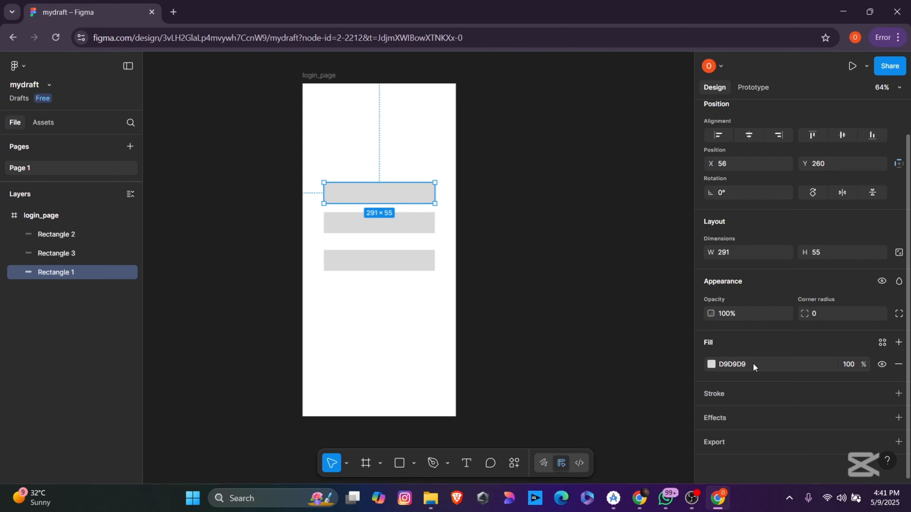
Step: Change the login_page frame's fill from white to the dusty brownish red 896B6B
left_click(711, 365)
left_click(424, 78)
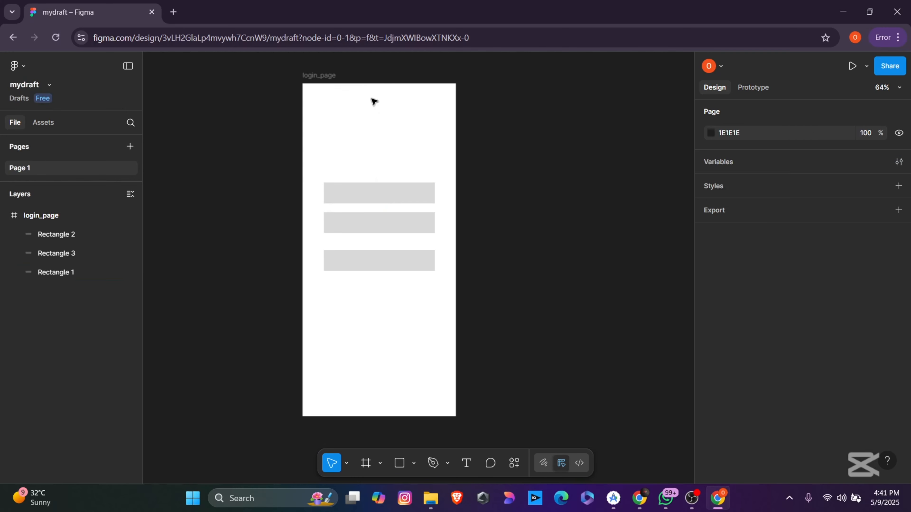
left_click(324, 75)
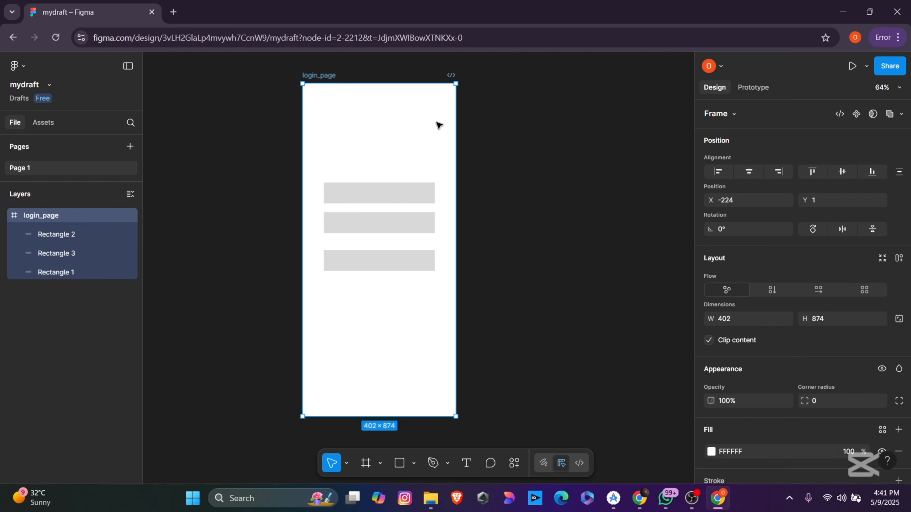
left_click(563, 149)
left_click(342, 76)
scroll(860, 333, "down", 5)
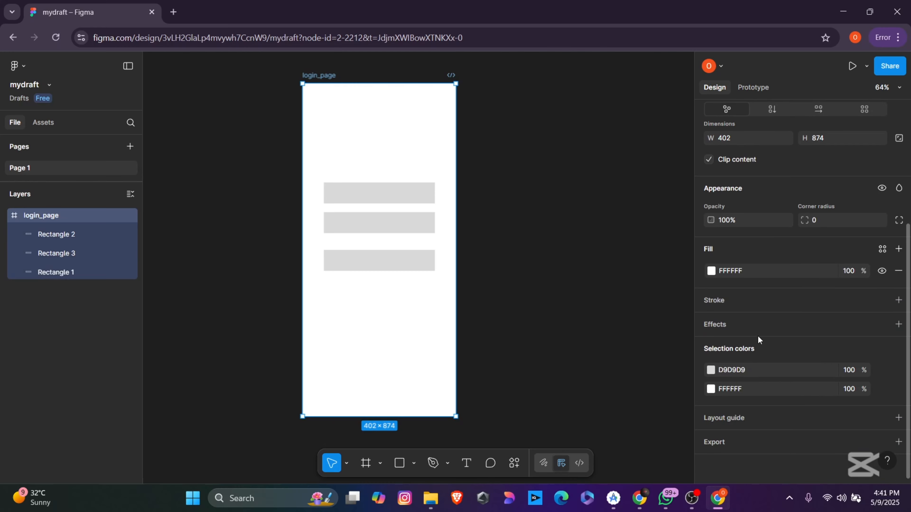
left_click(711, 272)
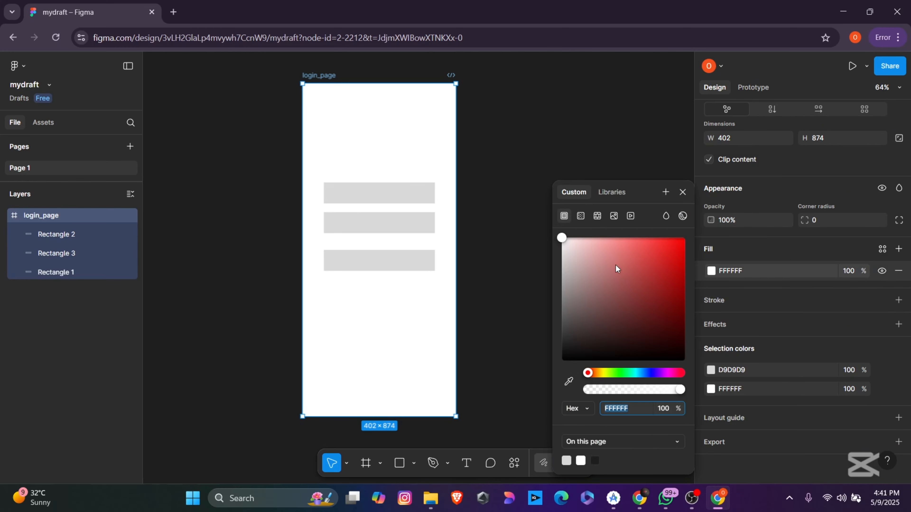
left_click_drag(616, 264, 590, 299)
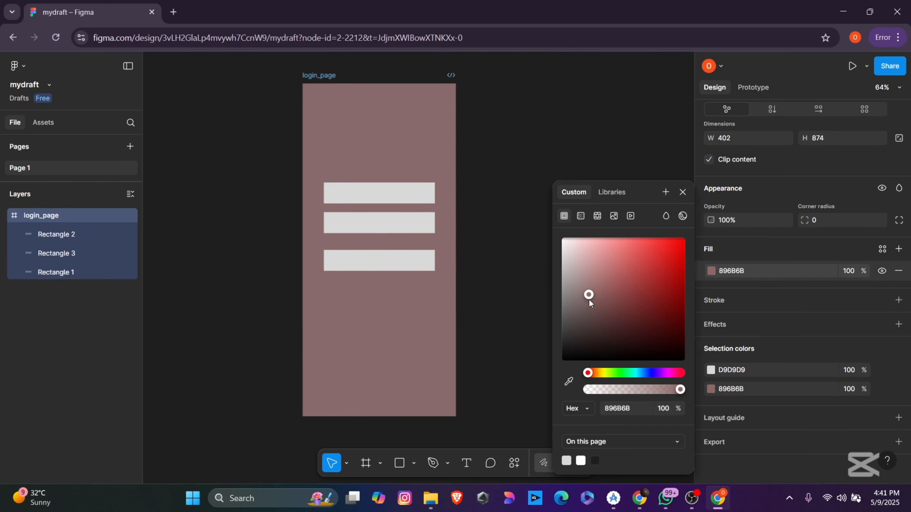
left_click(523, 197)
Step: Set a corner radius of 8 on the top, second and bottom grey rectangles
left_click(408, 193)
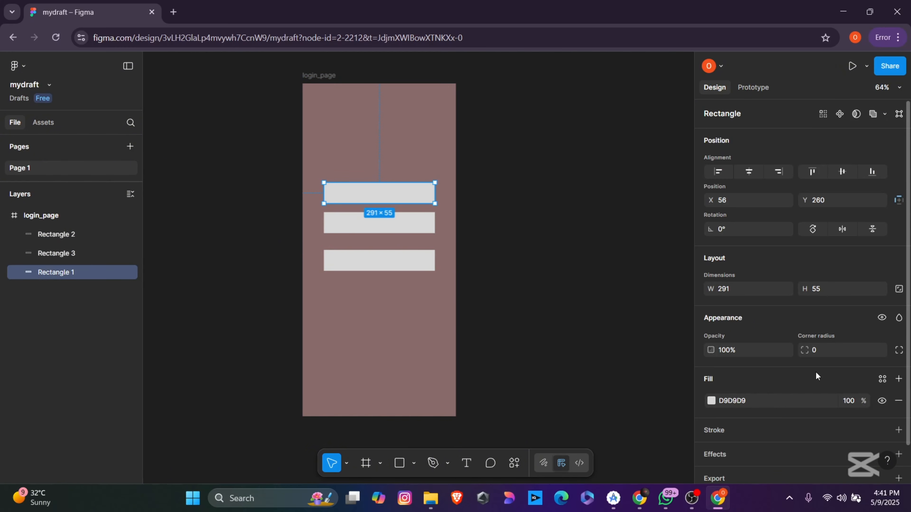
scroll(815, 372, "down", 2)
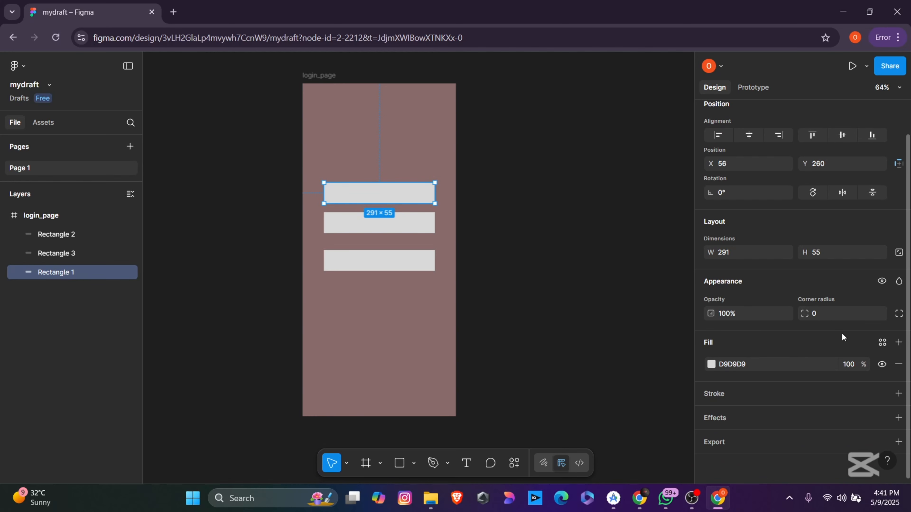
left_click(838, 319)
key("Return")
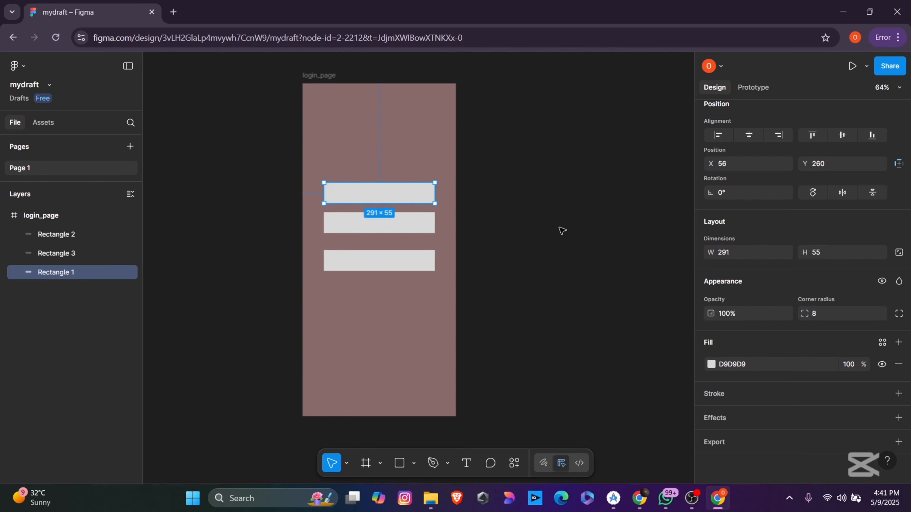
left_click(415, 224)
left_click(815, 312)
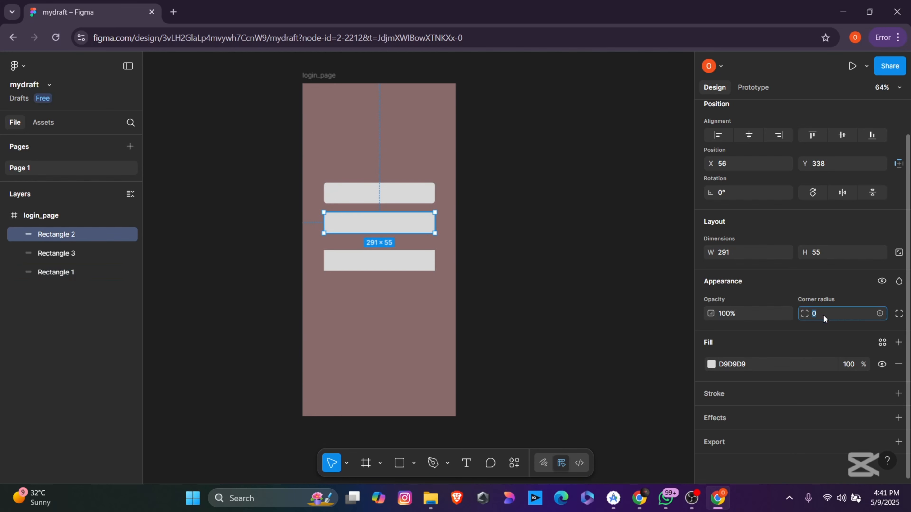
left_click(422, 261)
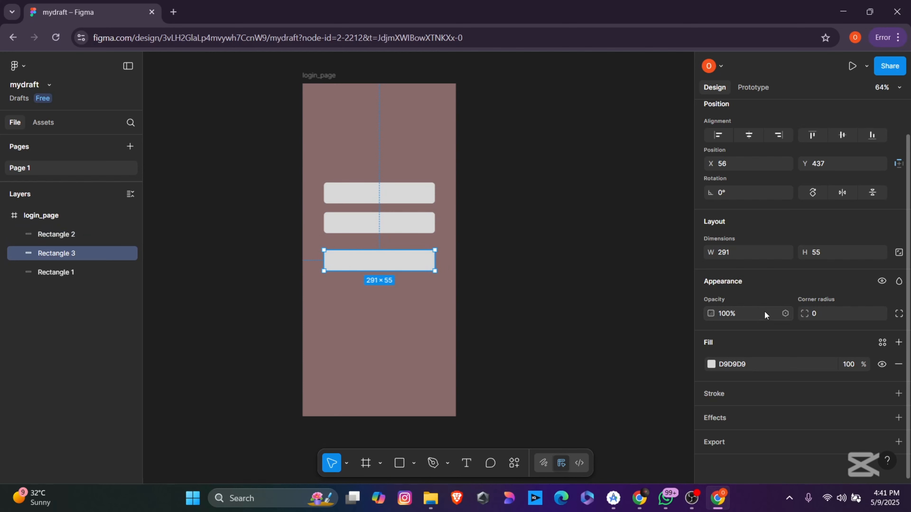
left_click(822, 318)
Step: Finish the bottom rectangle's radius of 8, then group all three rectangles
type("8")
left_click(491, 240)
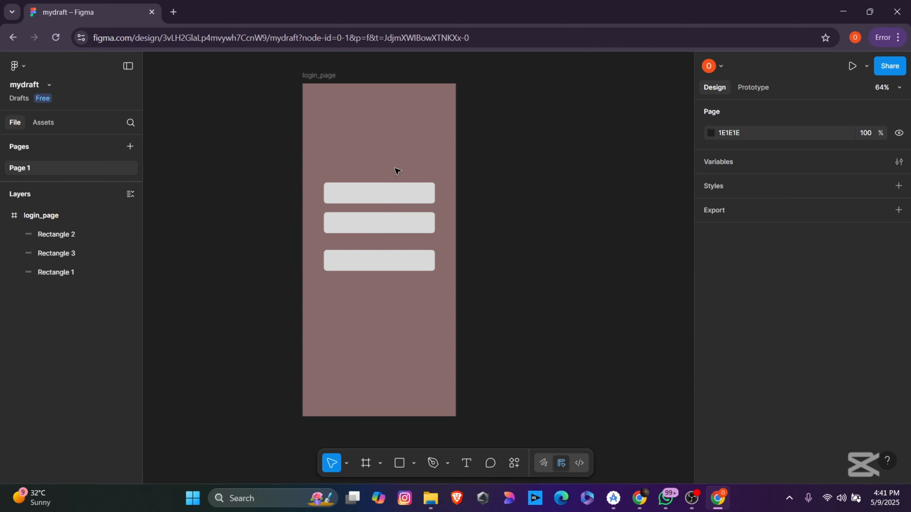
left_click_drag(349, 152, 425, 291)
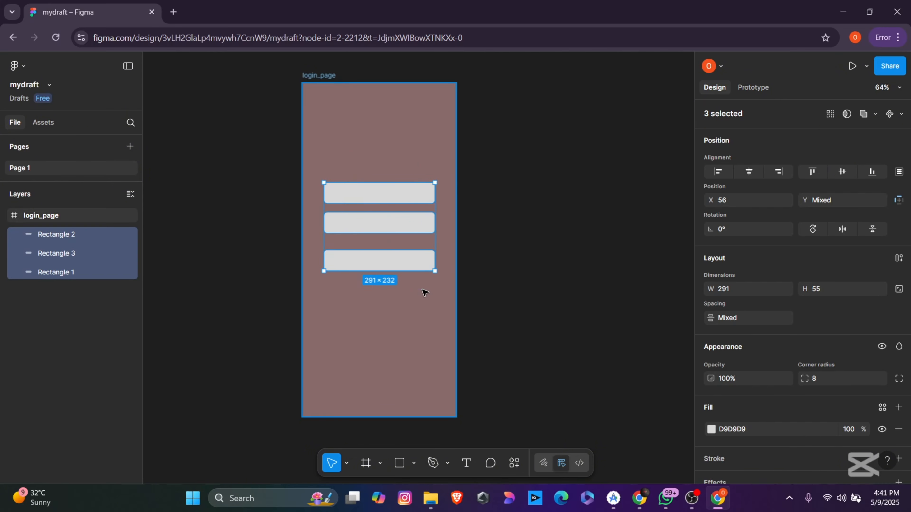
key("ctrl+g")
mouse_move(399, 203)
left_mouse_down()
mouse_move(390, 242)
mouse_move(398, 195)
left_mouse_up()
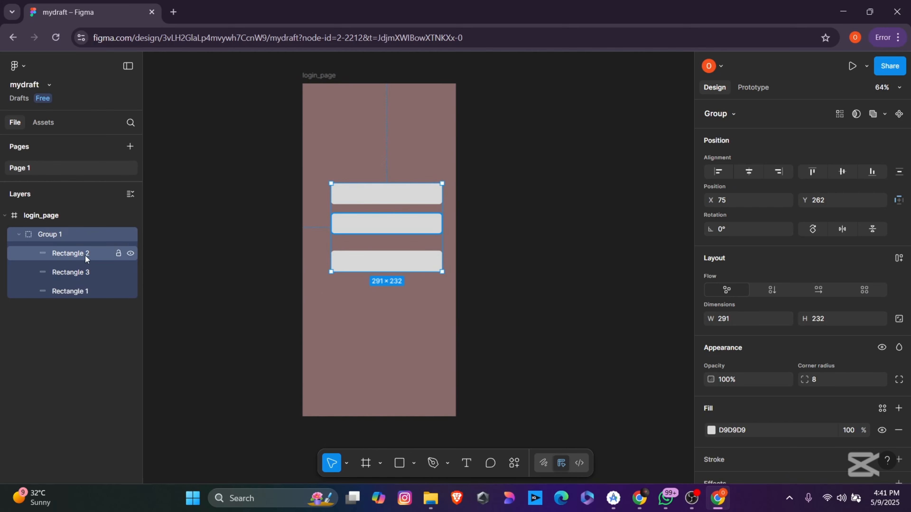
Step: Rename the rectangle layers email, password and btn, and the group login_grp
double_click(77, 253)
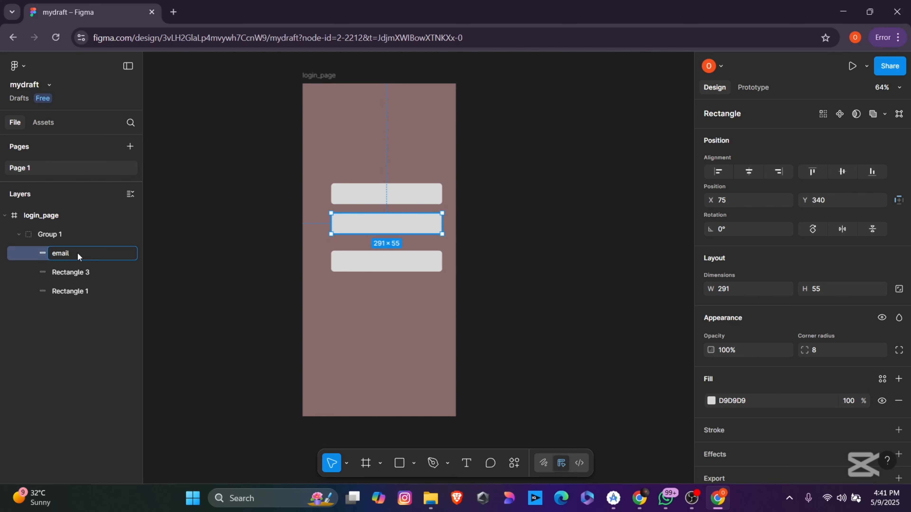
double_click(81, 275)
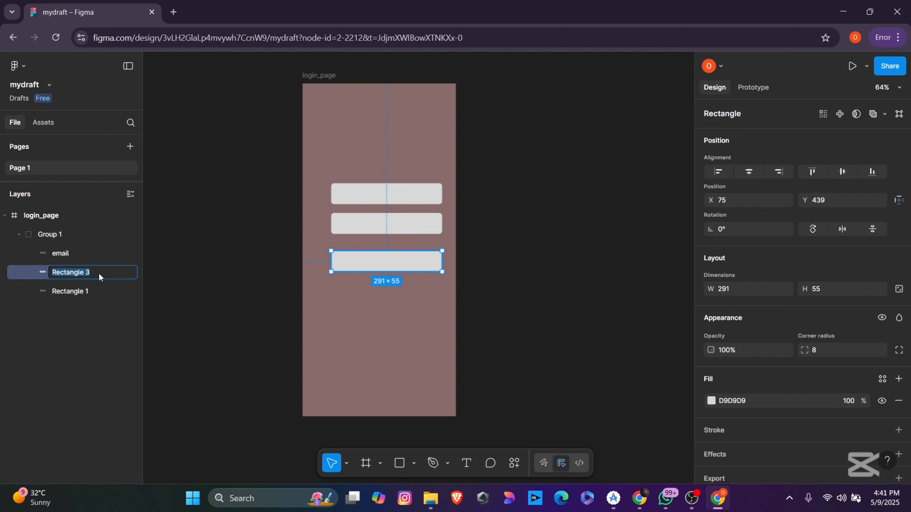
type("password")
double_click(77, 292)
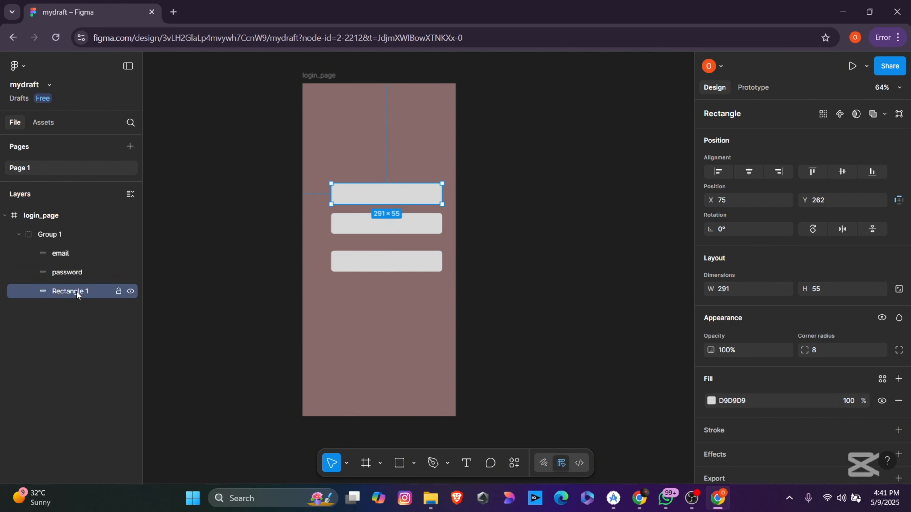
type("btn")
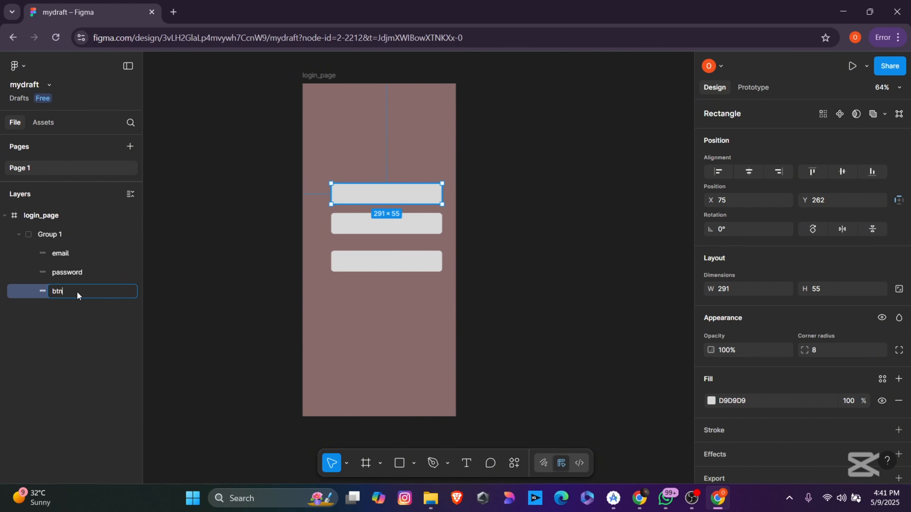
left_click(96, 323)
double_click(58, 233)
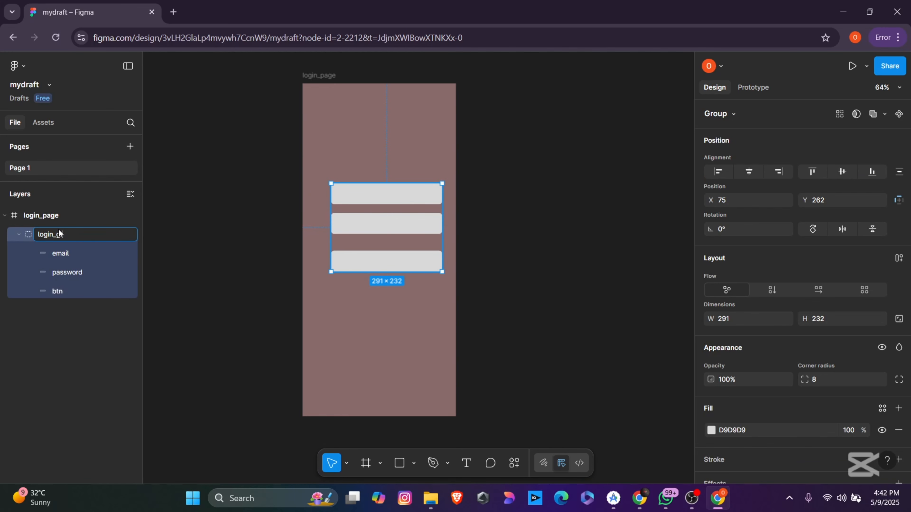
type("login_grp")
key("Return")
left_click(232, 212)
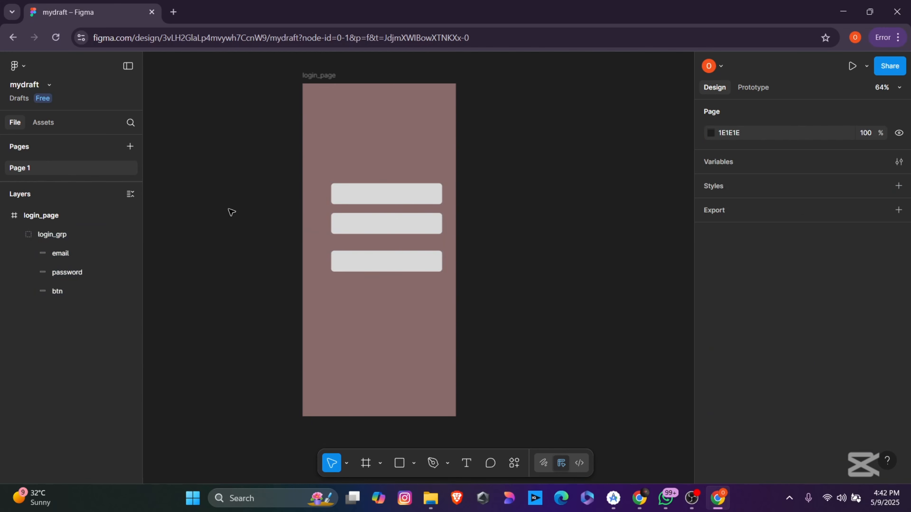
Step: Drag login_grp down to sit horizontally centred in login_page at X 56, Y 321
left_click_drag(399, 194, 392, 218)
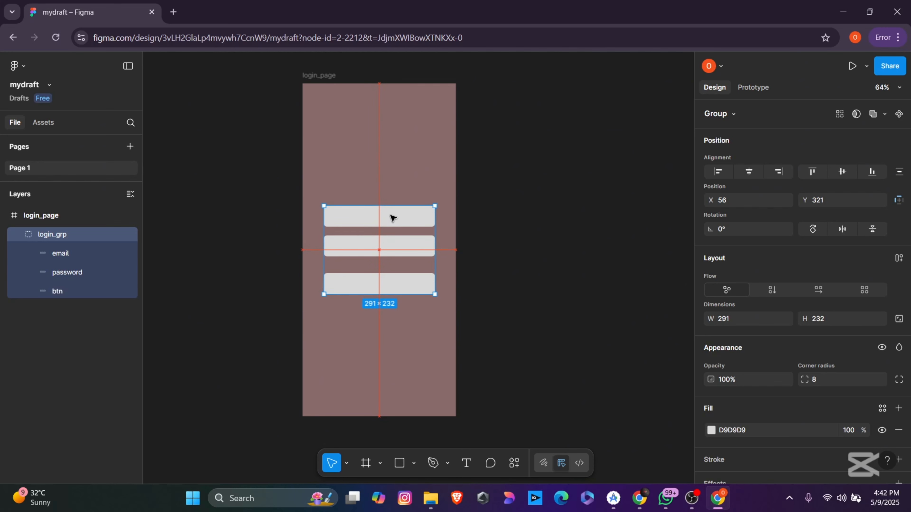
left_click(245, 205)
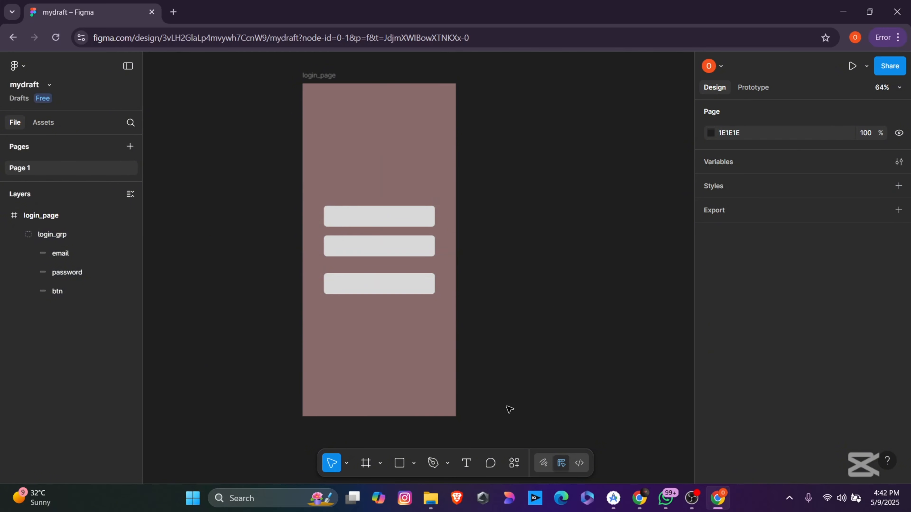
Step: Add a 'Welcome Back' heading at font size 40, centred above the fields
key("t")
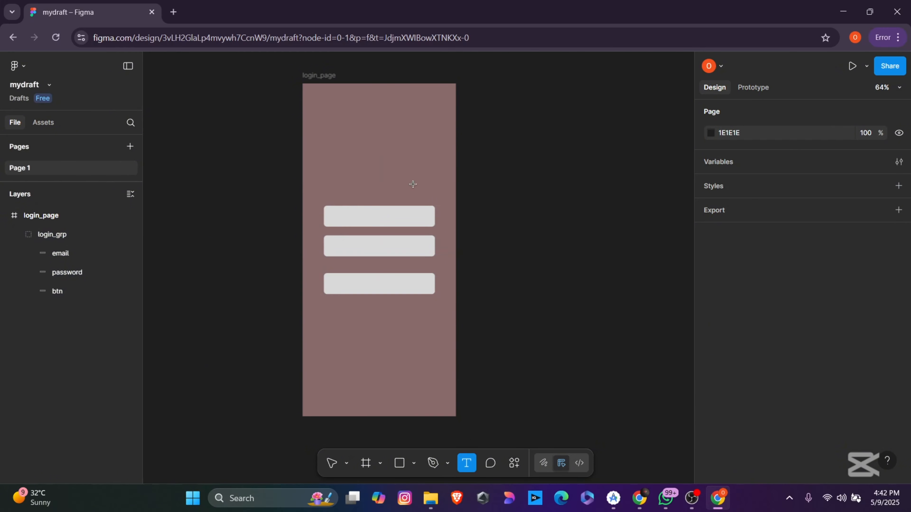
left_click(357, 165)
type("W")
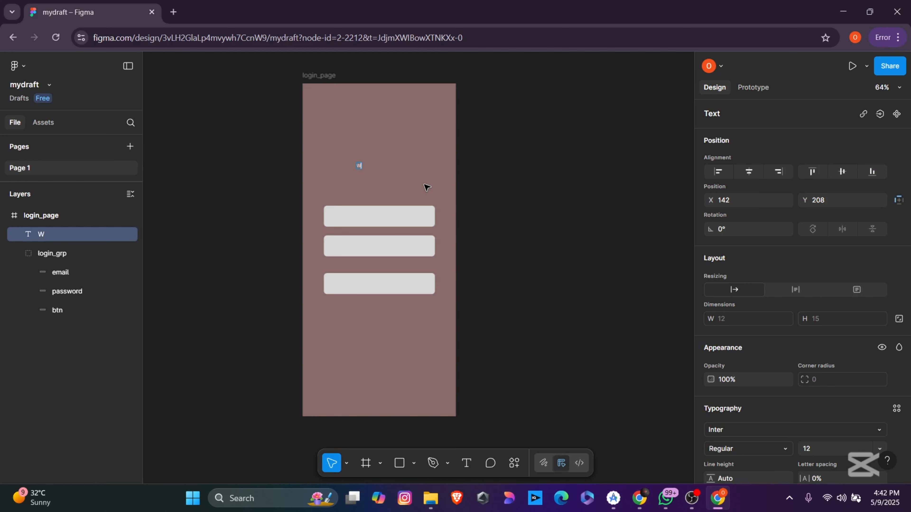
type("elcome Back")
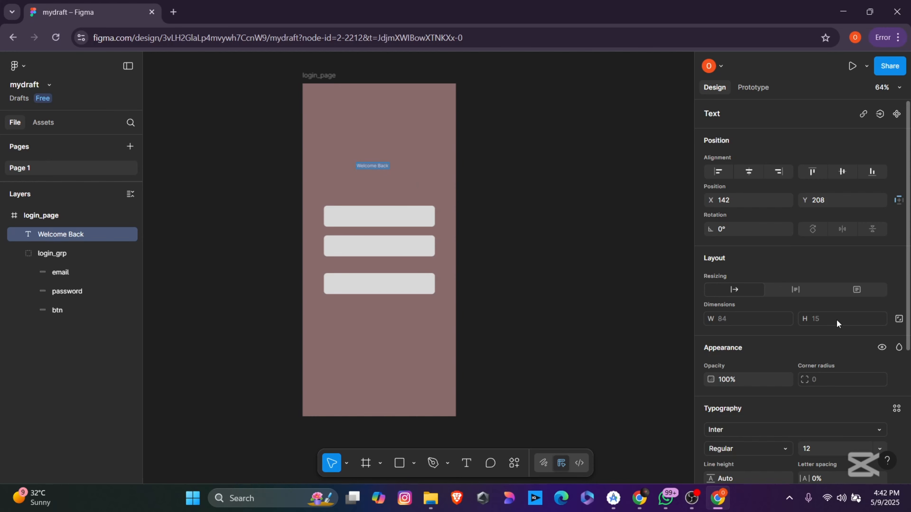
scroll(836, 319, "down", 5)
left_click(831, 269)
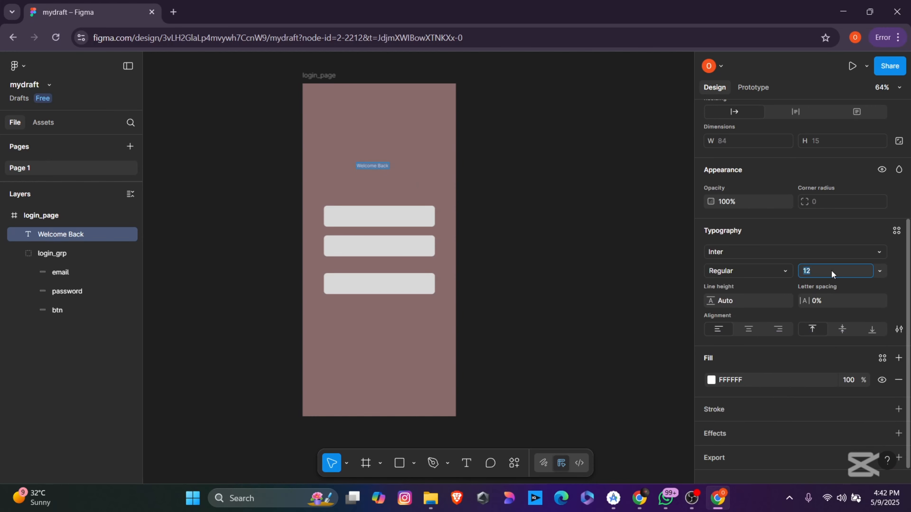
left_click(879, 271)
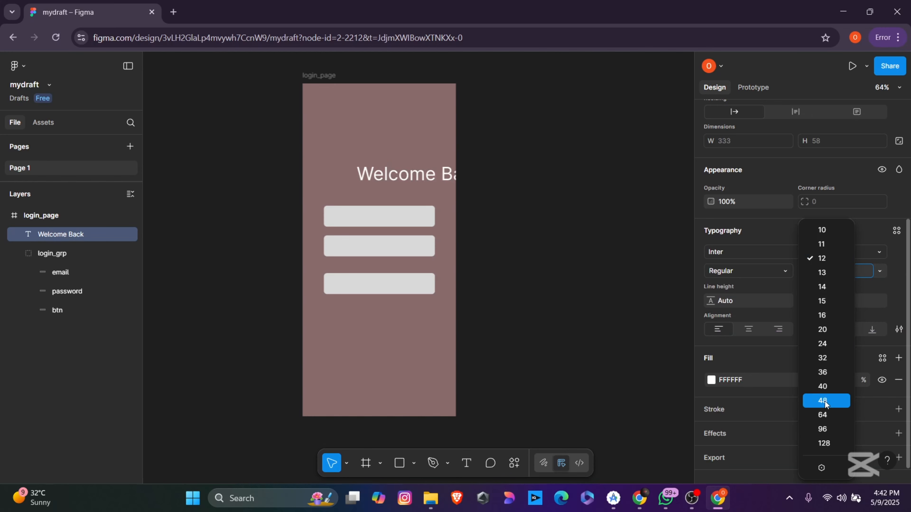
left_click(822, 386)
double_click(421, 175)
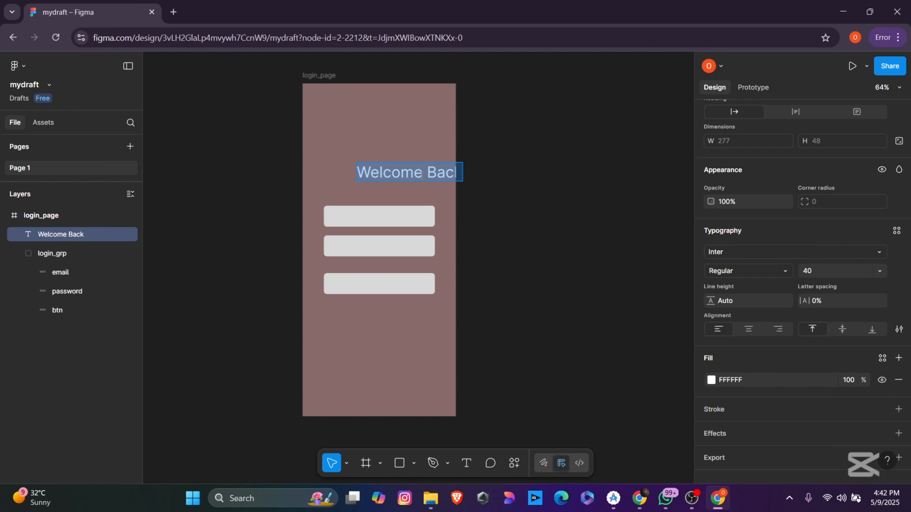
key("Escape")
left_click_drag(417, 174, 385, 179)
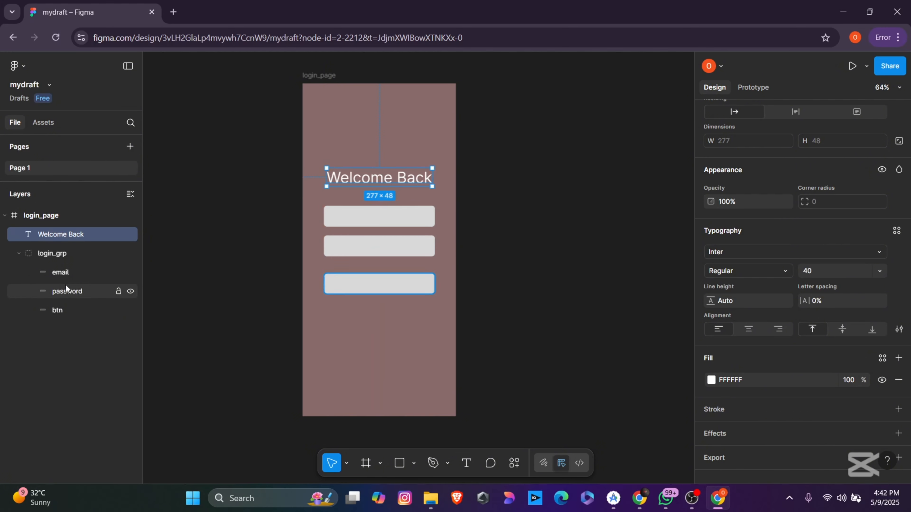
Step: Move the Welcome Back layer into login_grp and shift the group down about 40 px
left_click_drag(60, 235, 72, 325)
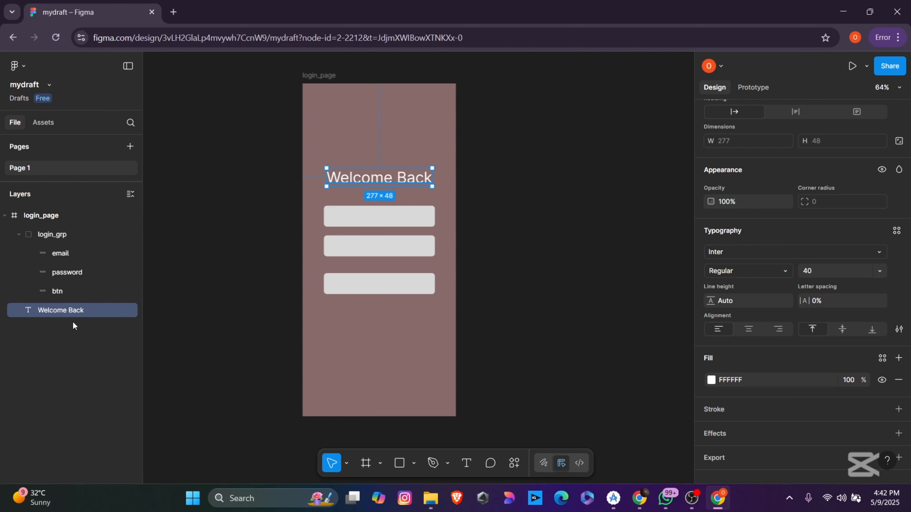
double_click(73, 311)
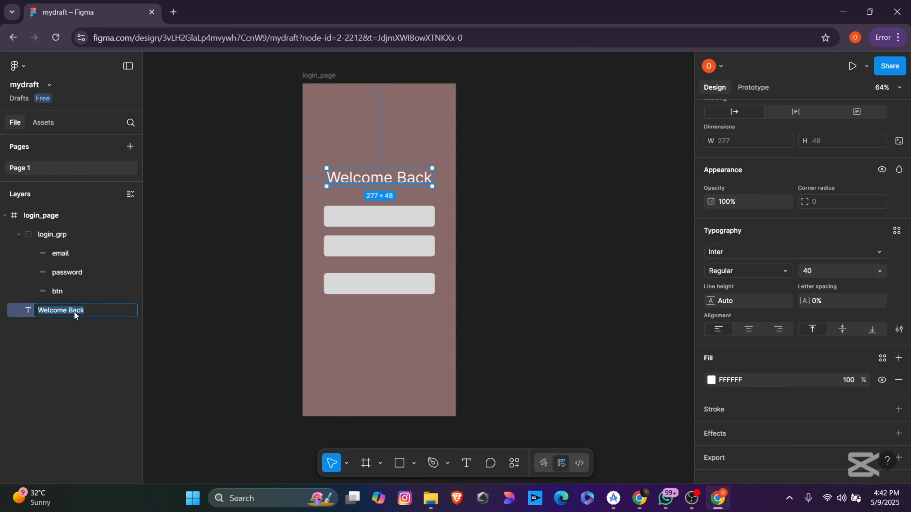
left_click(315, 312)
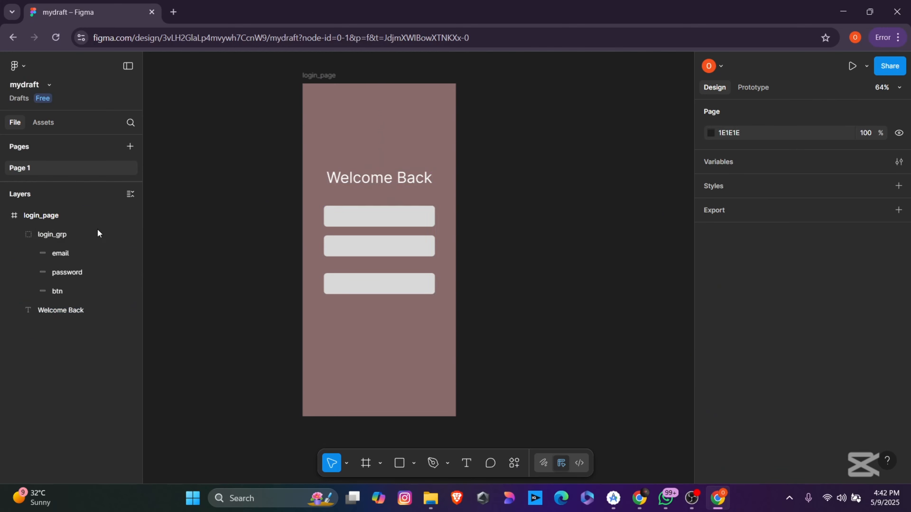
left_click(57, 234)
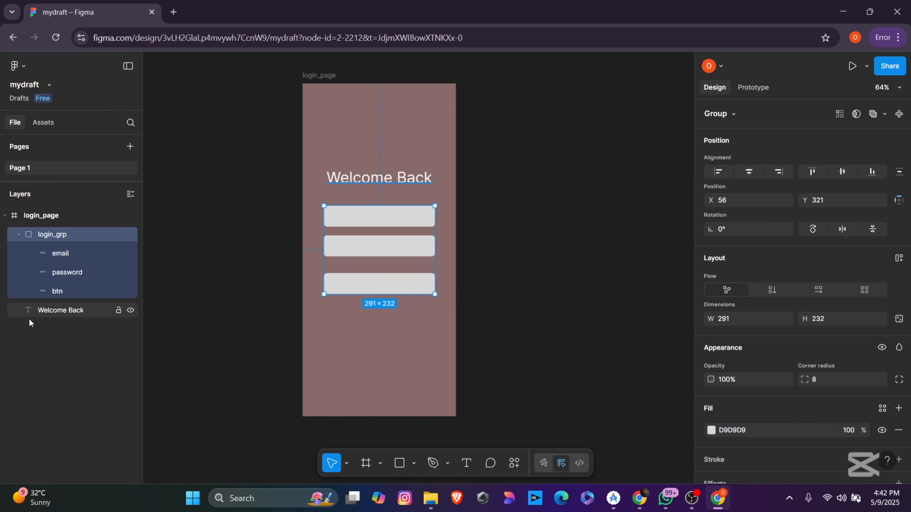
left_click_drag(51, 312, 68, 279)
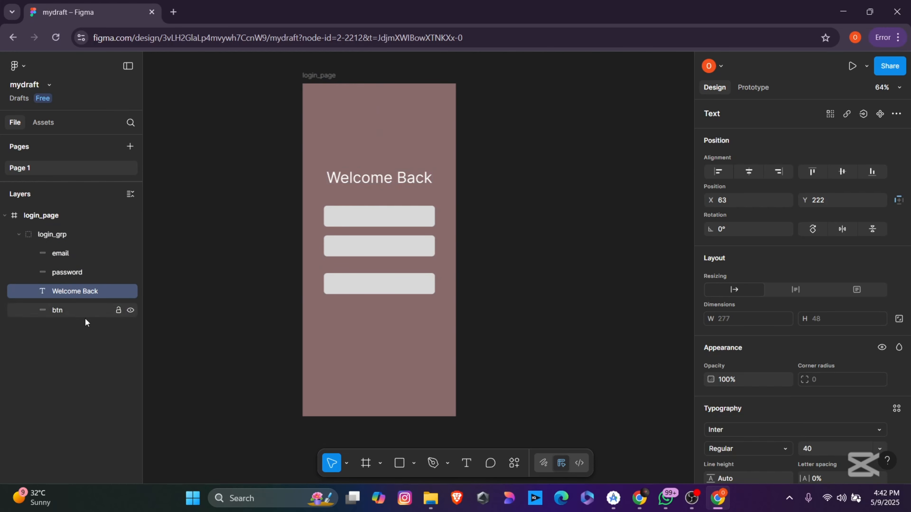
left_click(553, 306)
mouse_move(389, 282)
left_mouse_down()
mouse_move(388, 301)
mouse_move(387, 283)
left_mouse_up()
left_click(502, 289)
double_click(365, 289)
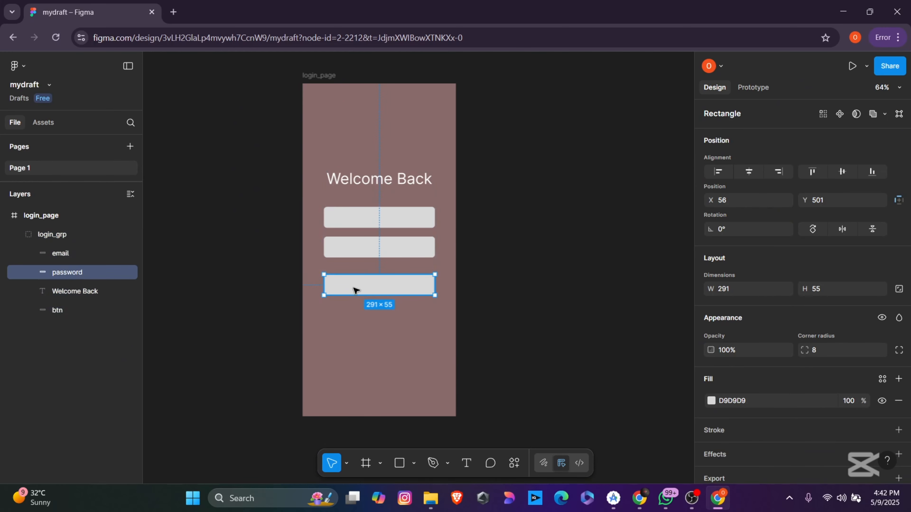
left_click(711, 401)
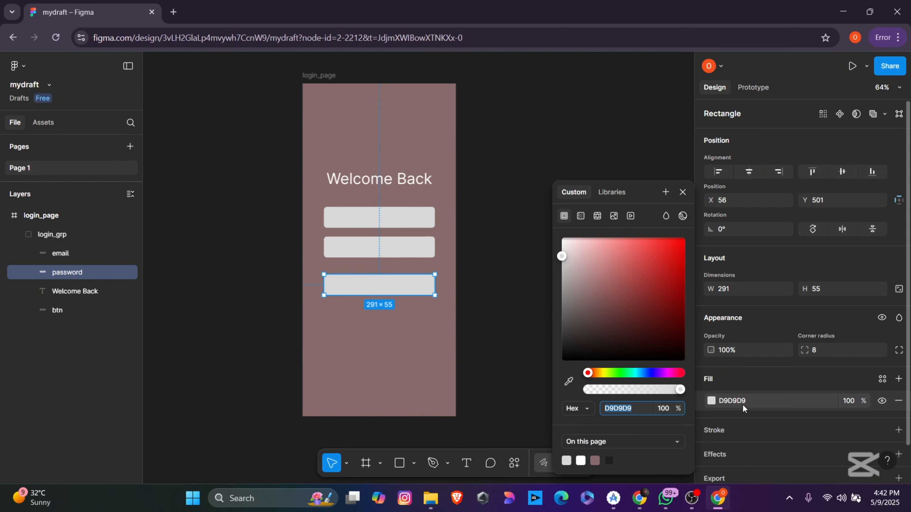
left_click(637, 373)
left_click(668, 284)
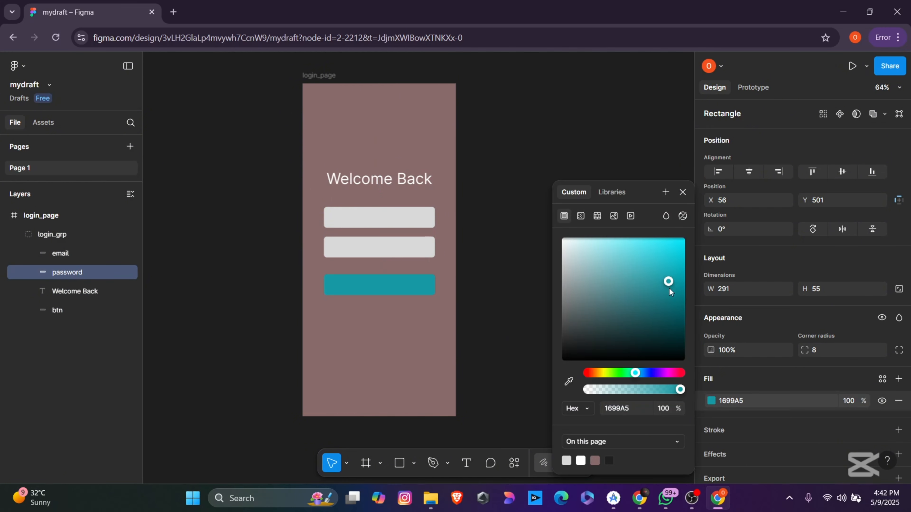
left_click(534, 326)
left_click(316, 75)
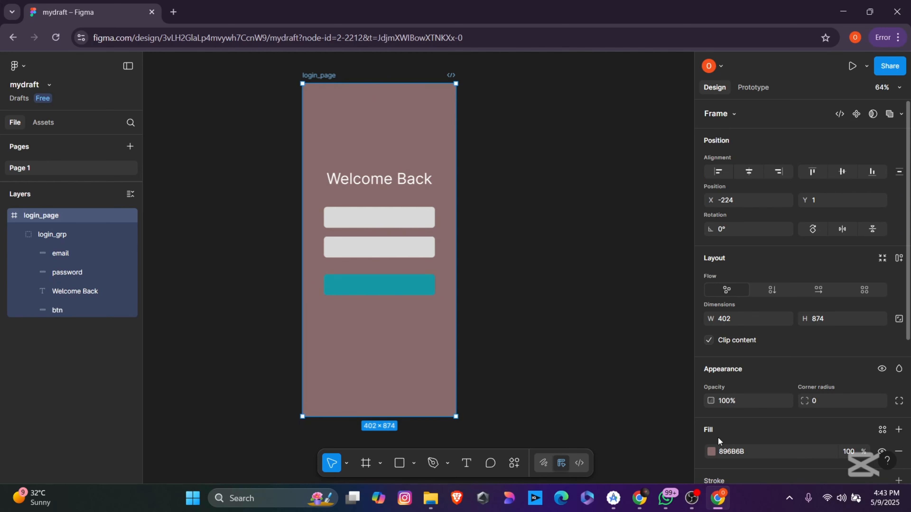
left_click(710, 452)
left_click_drag(594, 280, 571, 342)
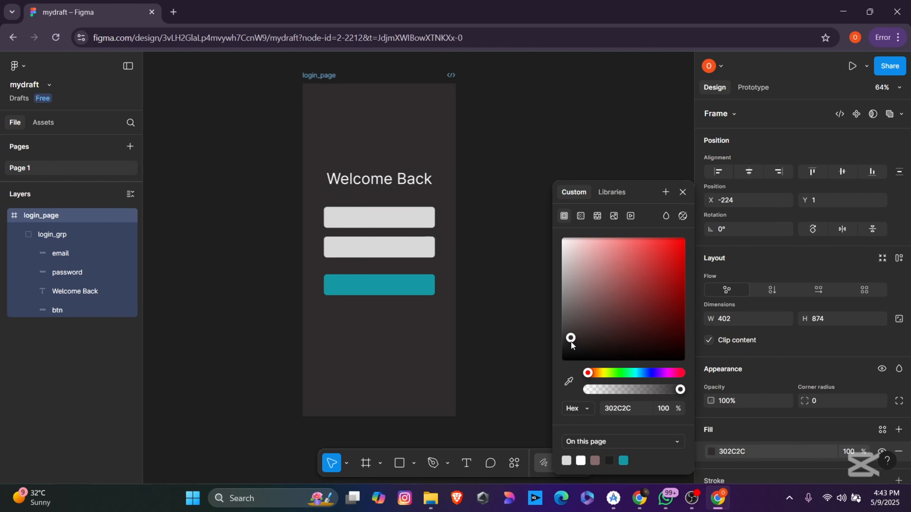
left_click(539, 304)
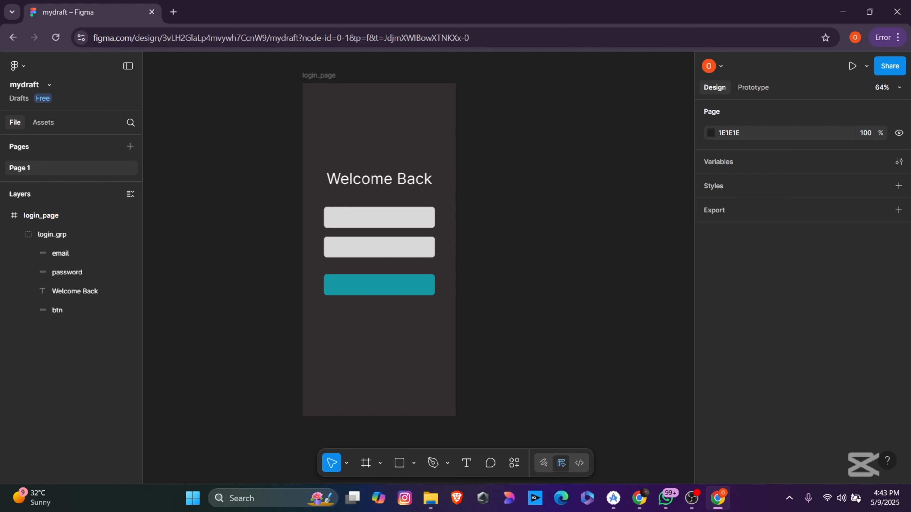
Step: Type an 'Email' placeholder at size 16 inside the first login field
double_click(386, 217)
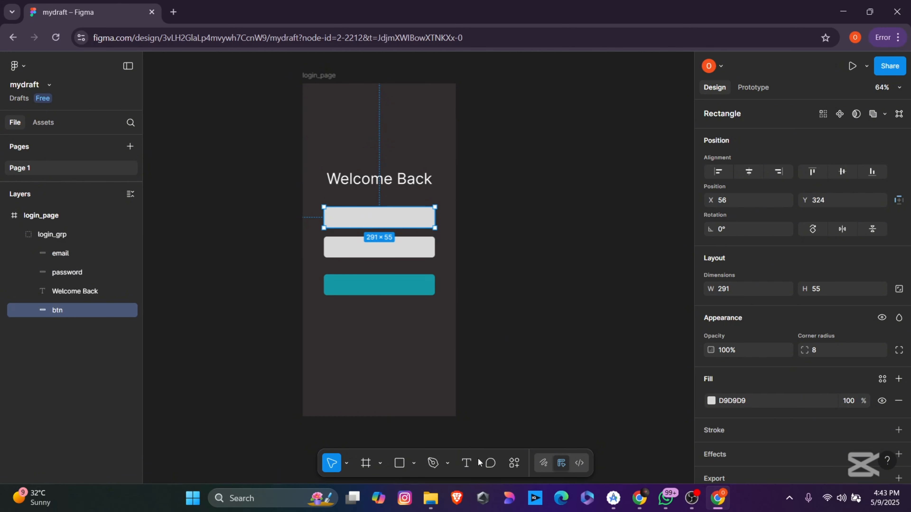
left_click(466, 463)
left_click(339, 217)
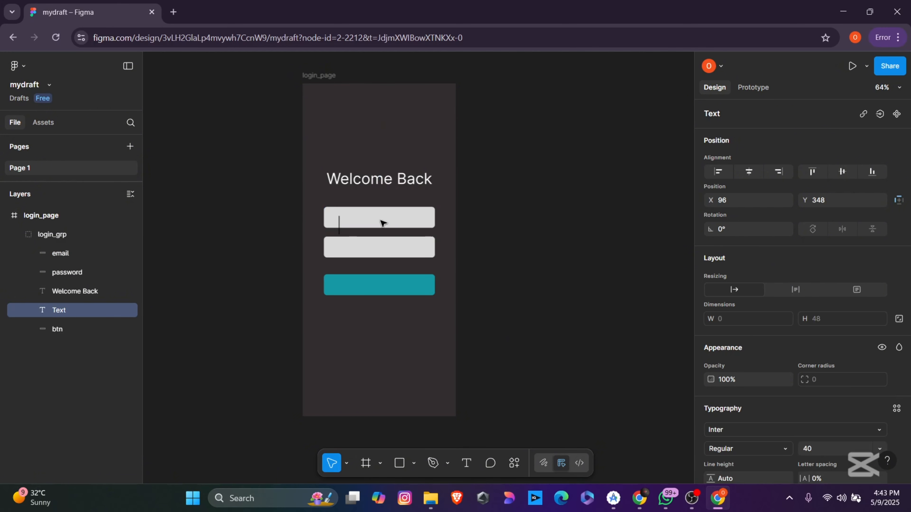
type("email")
key("BackSpace")
key("BackSpace")
key("BackSpace")
key("BackSpace")
key("BackSpace")
type("Email")
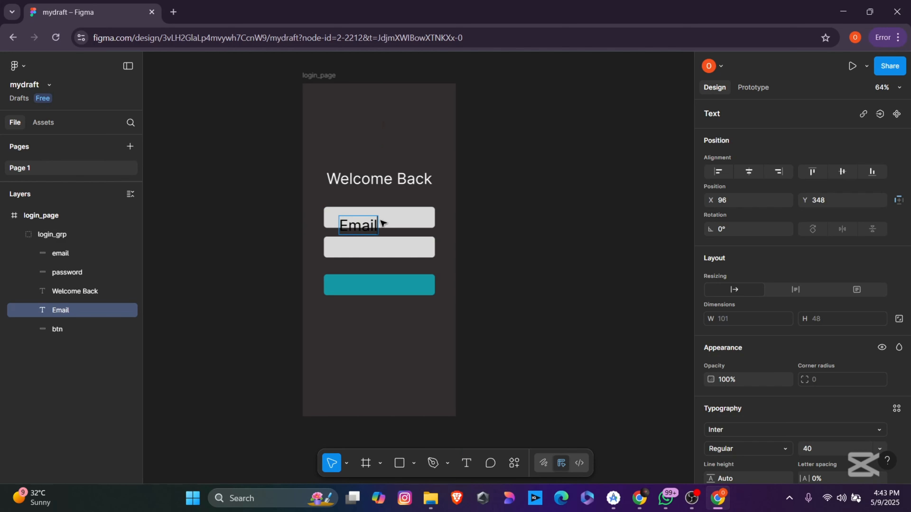
key("ctrl+a")
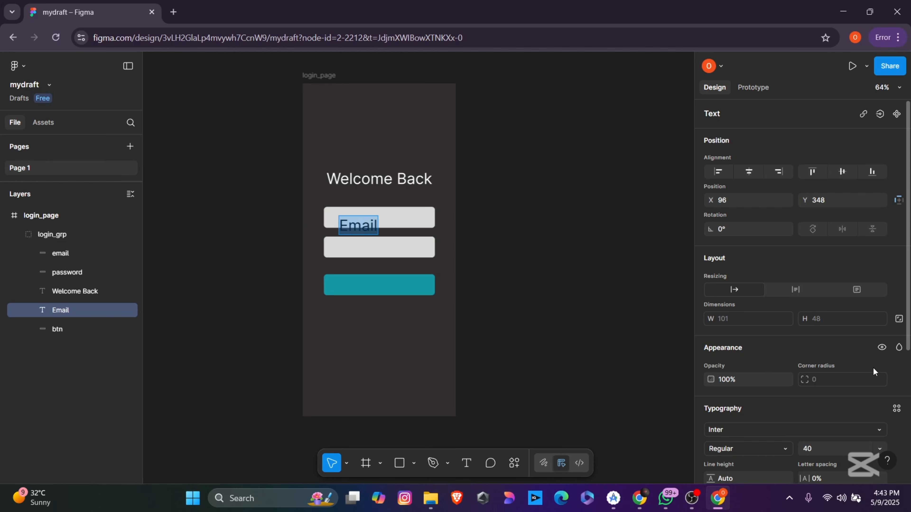
scroll(872, 367, "down", 5)
left_click(879, 256)
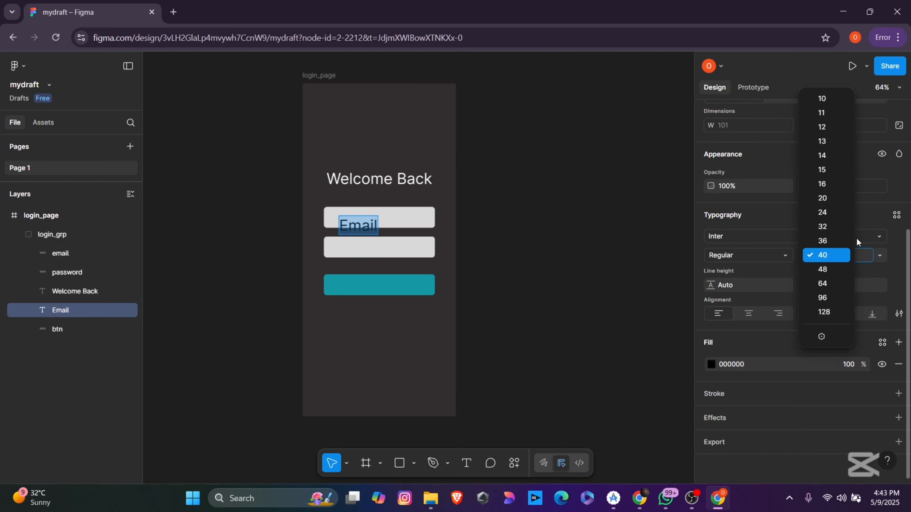
left_click(827, 184)
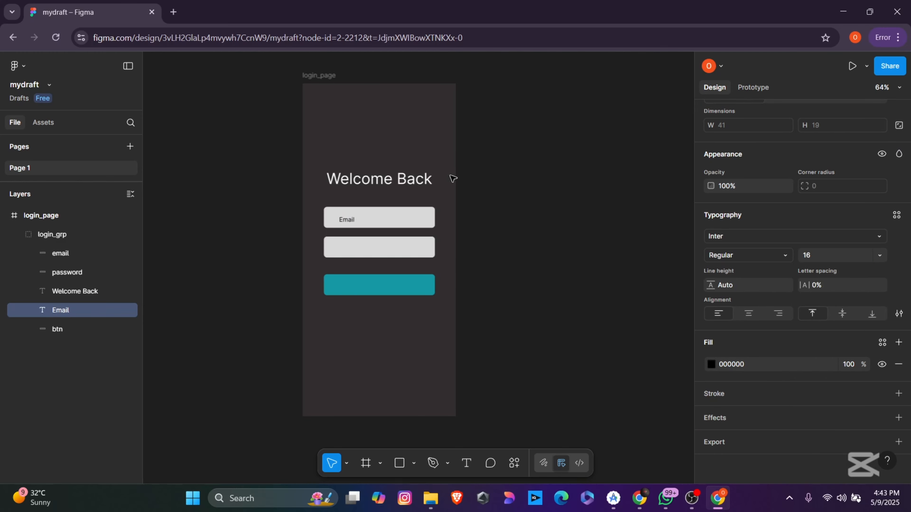
Step: Make the Email text Light Italic and move login_grp down to Y 271
left_click(349, 221)
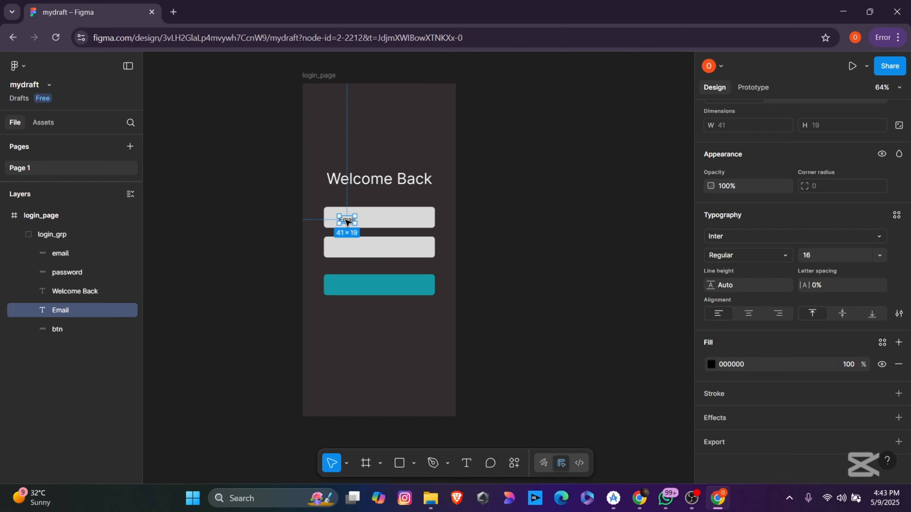
left_click_drag(347, 220, 345, 219)
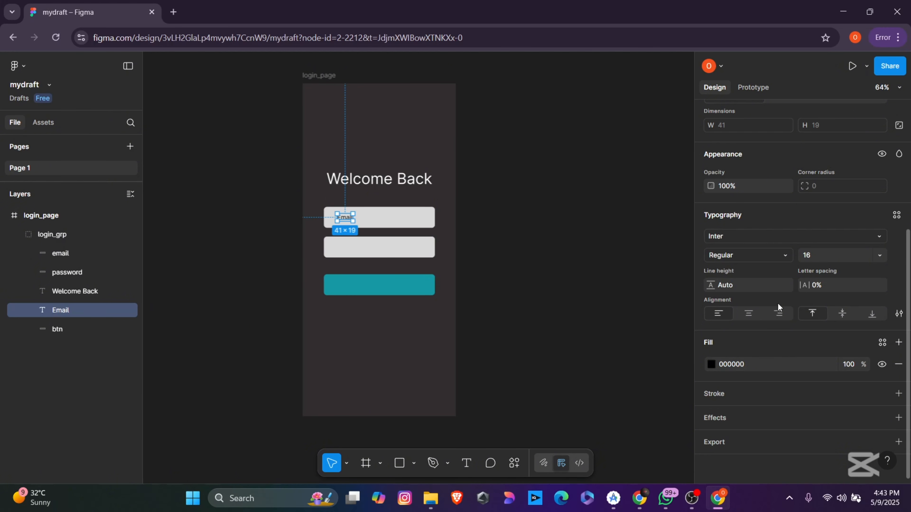
left_click(768, 259)
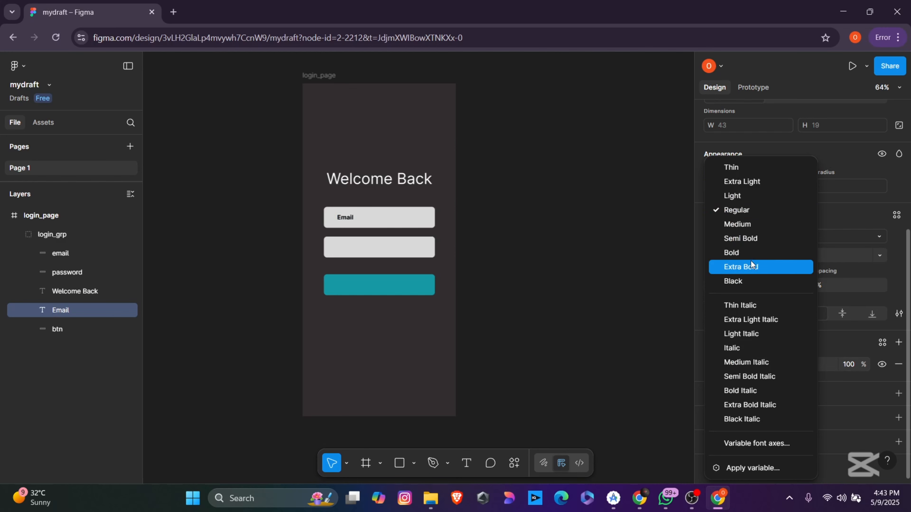
left_click(743, 334)
left_click(555, 289)
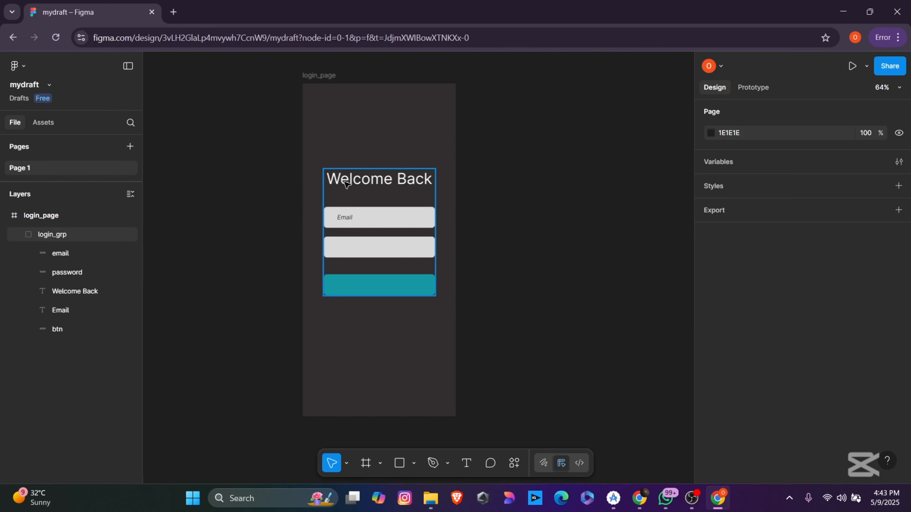
mouse_move(346, 185)
left_mouse_down()
mouse_move(351, 248)
mouse_move(347, 182)
mouse_move(345, 196)
left_mouse_up()
left_click(665, 292)
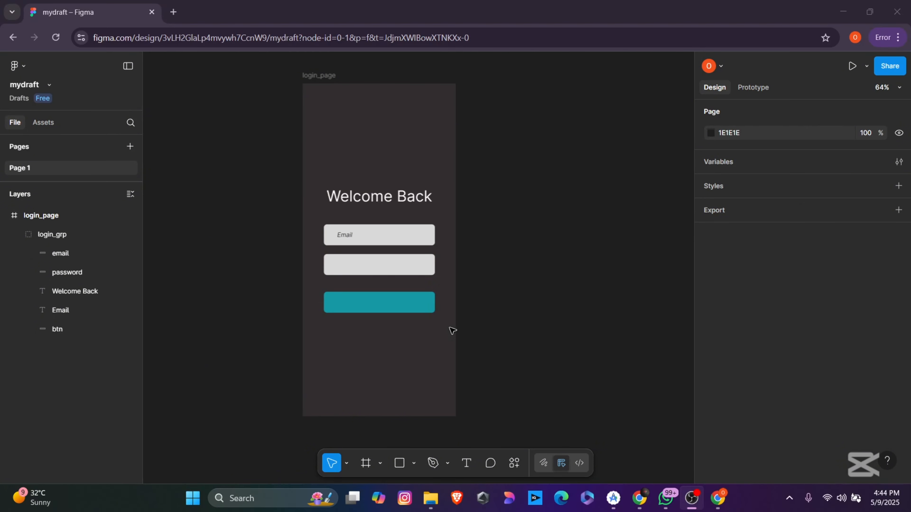
Step: Give the teal button a 1 px inside stroke in matching 1699A5
double_click(409, 305)
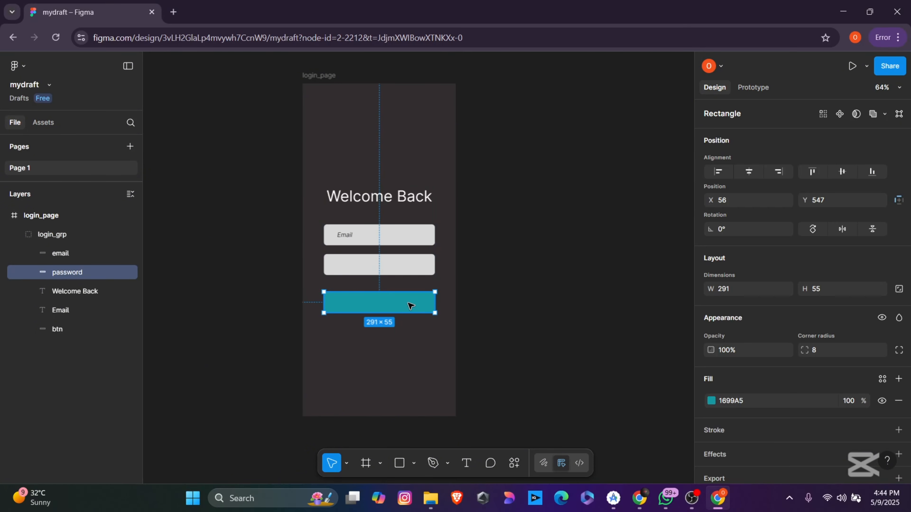
scroll(801, 393, "down", 1)
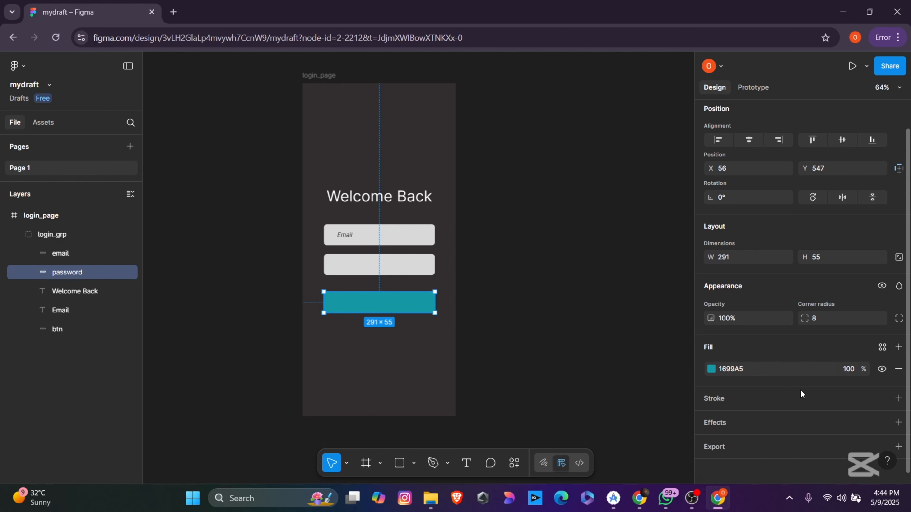
scroll(788, 387, "down", 1)
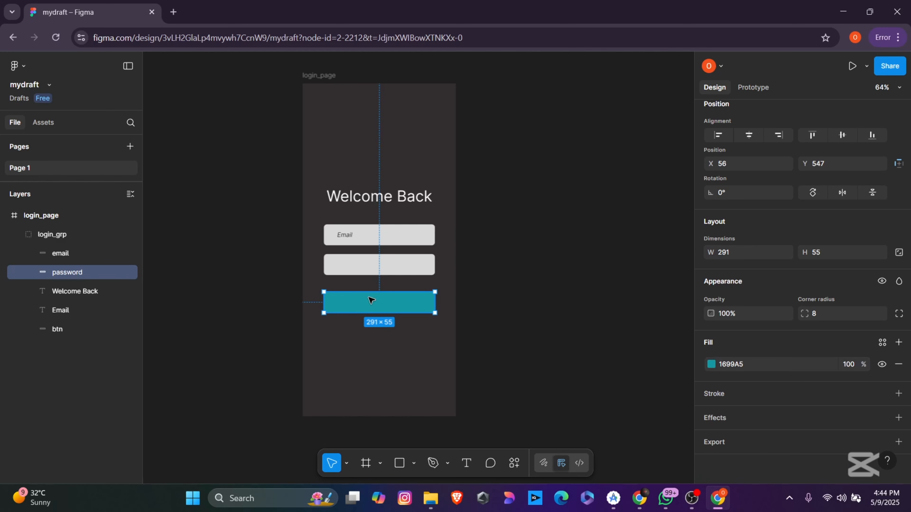
left_click(898, 394)
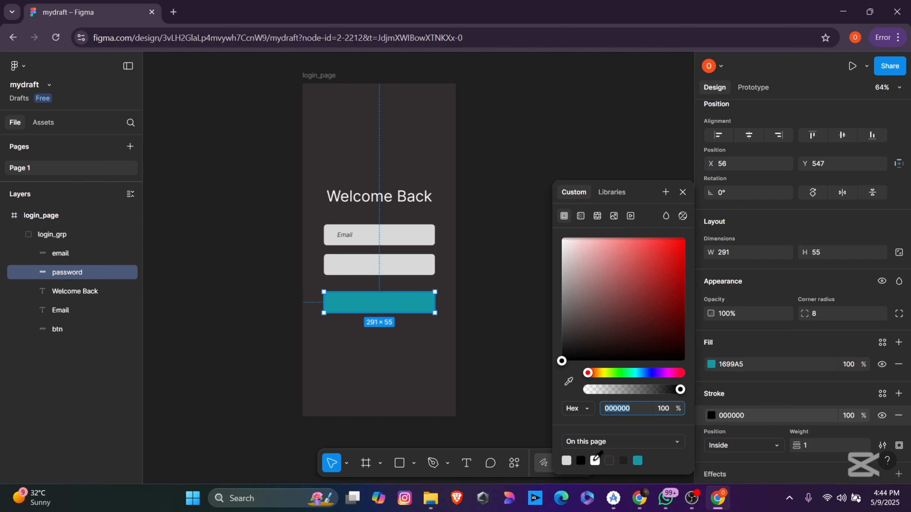
left_click(639, 461)
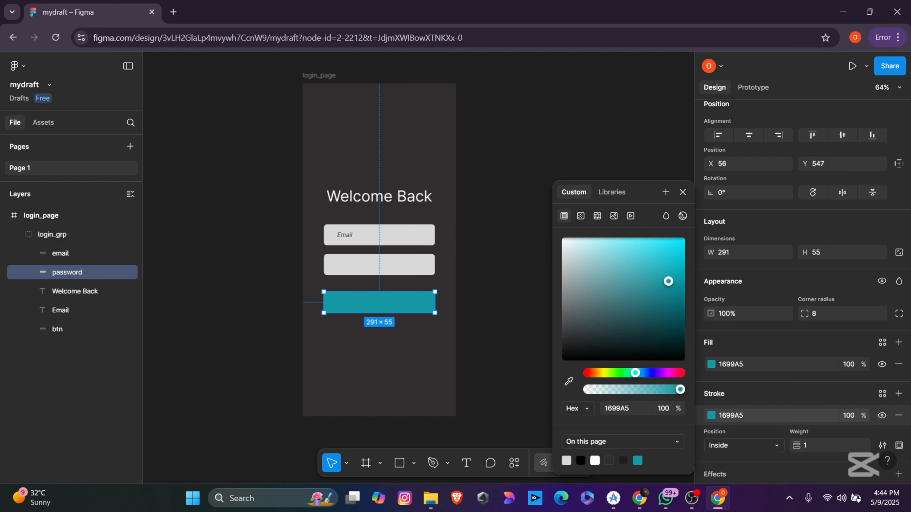
key("alt+Tab")
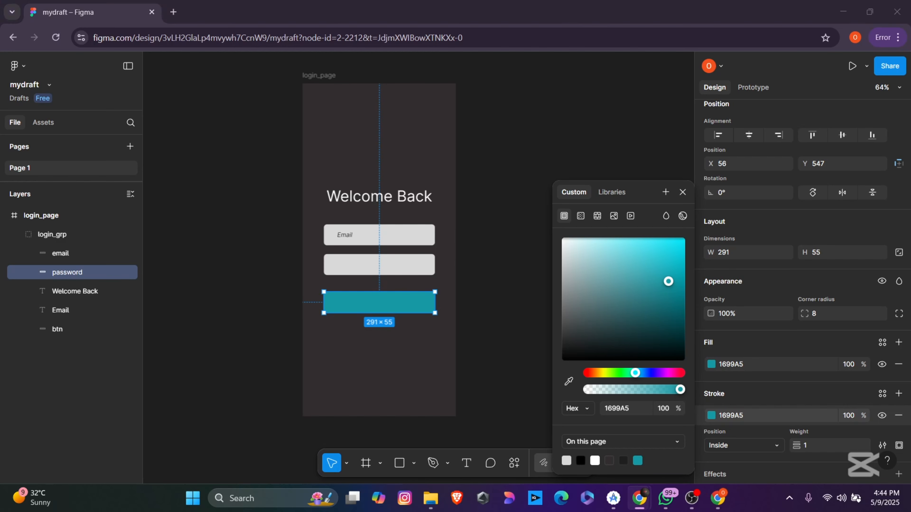
left_click(485, 265)
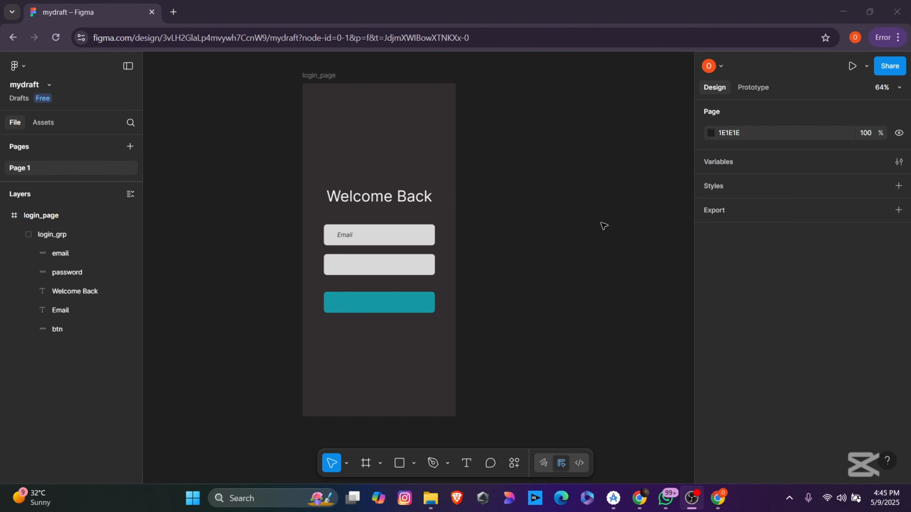
Step: Duplicate the login_page frame and rename the copy register
left_click(312, 76)
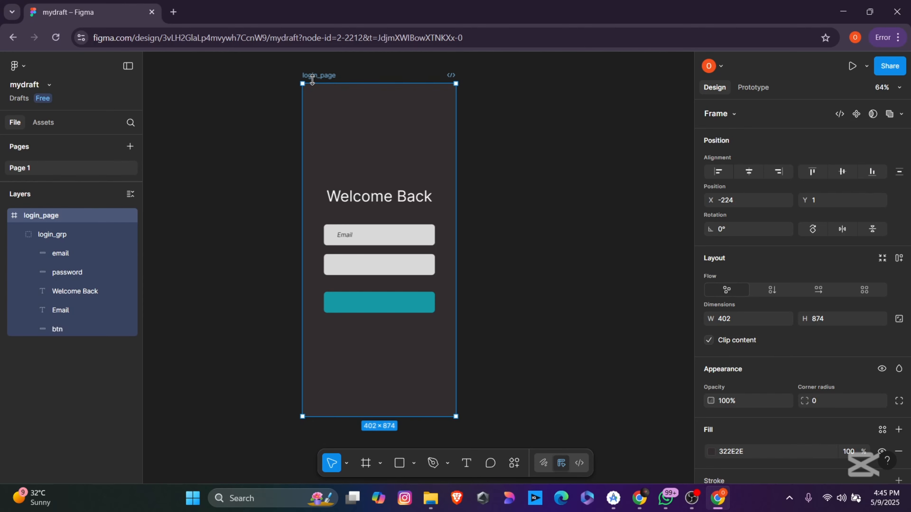
key("ctrl+d")
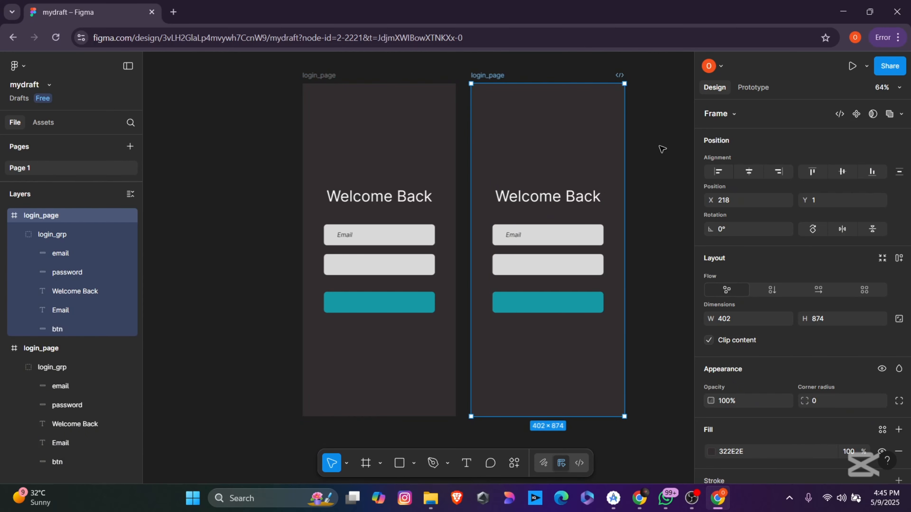
left_click(413, 172)
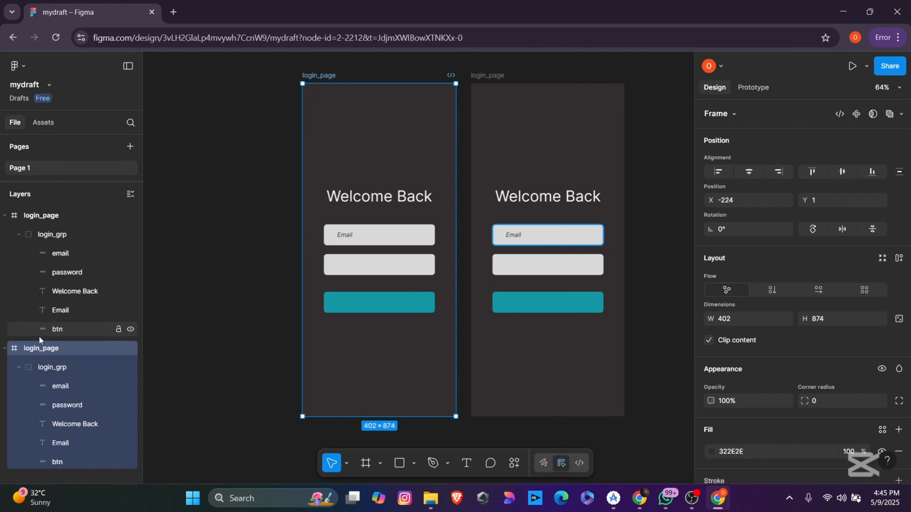
double_click(43, 348)
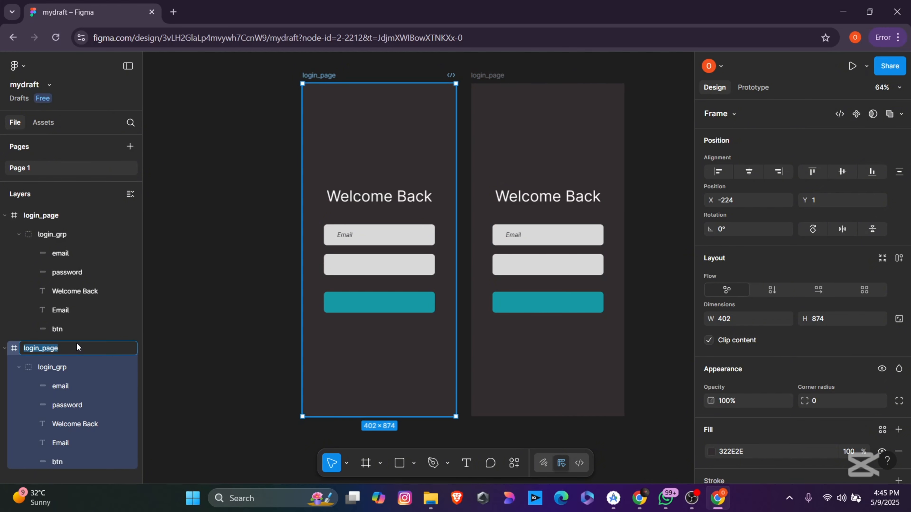
type("registet")
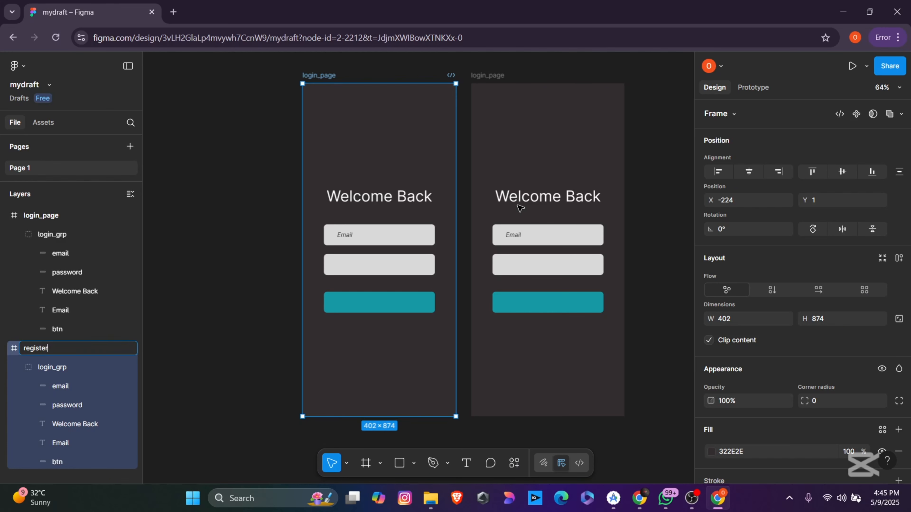
Step: Change the register heading to 'Create an account' and re-centre it
double_click(393, 200)
double_click(392, 200)
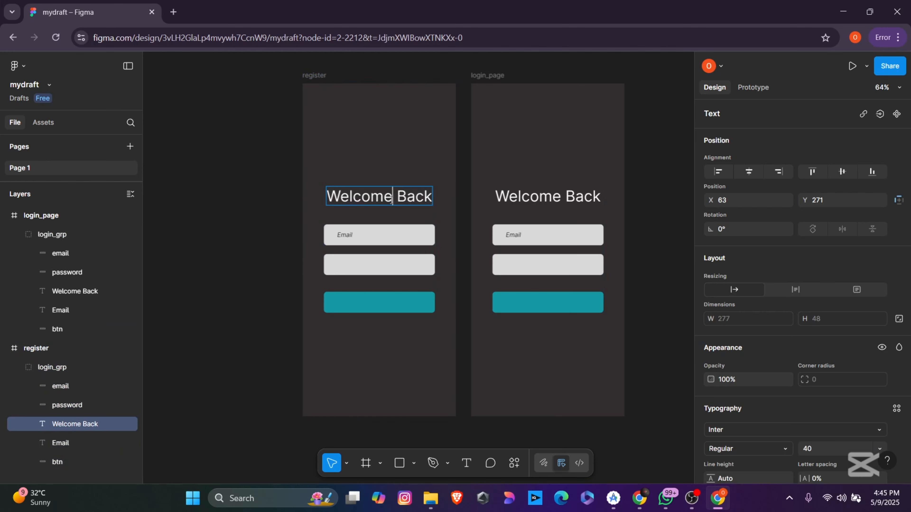
key("ctrl+a")
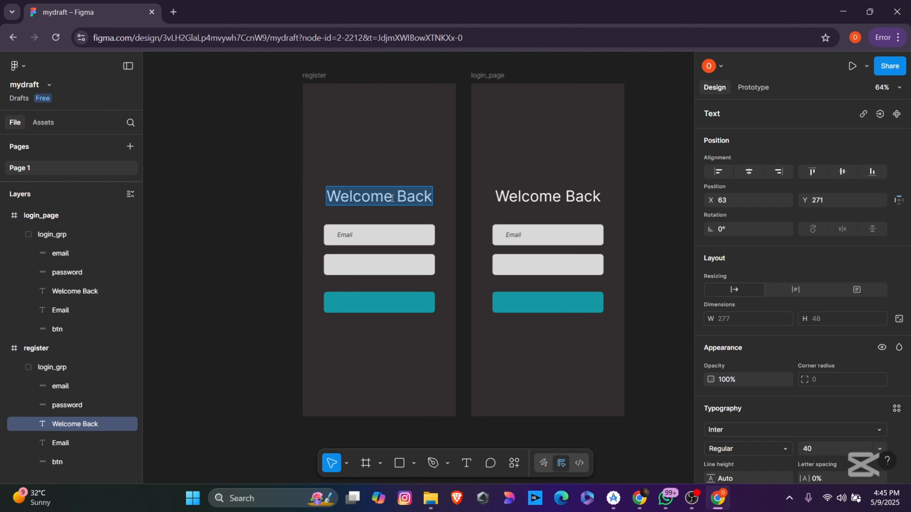
type("Create a")
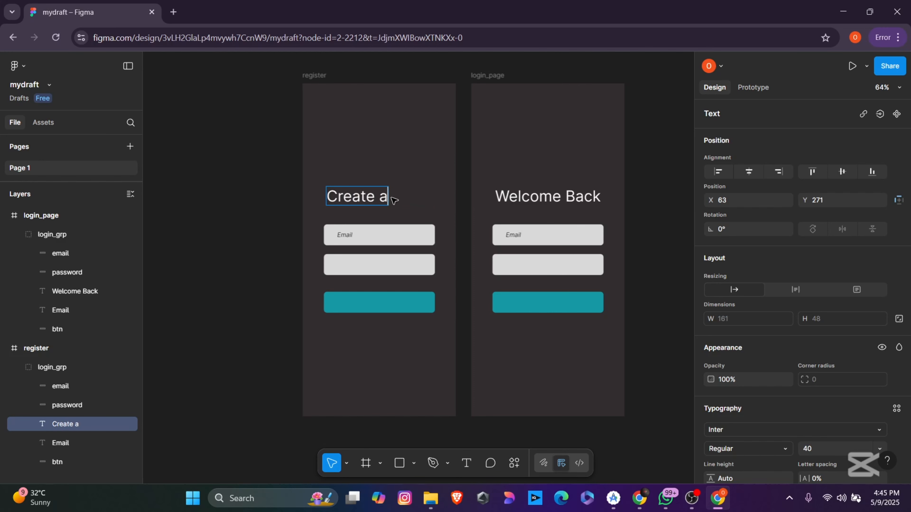
type("n account")
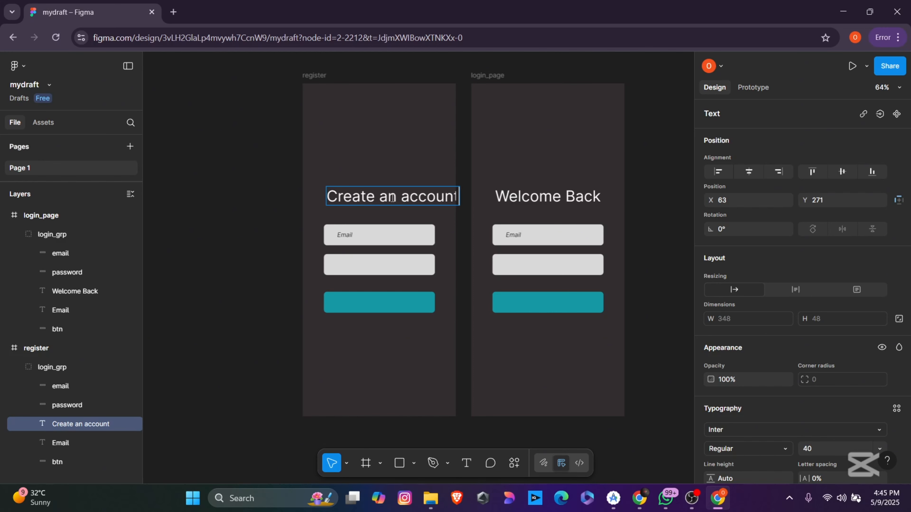
key("Escape")
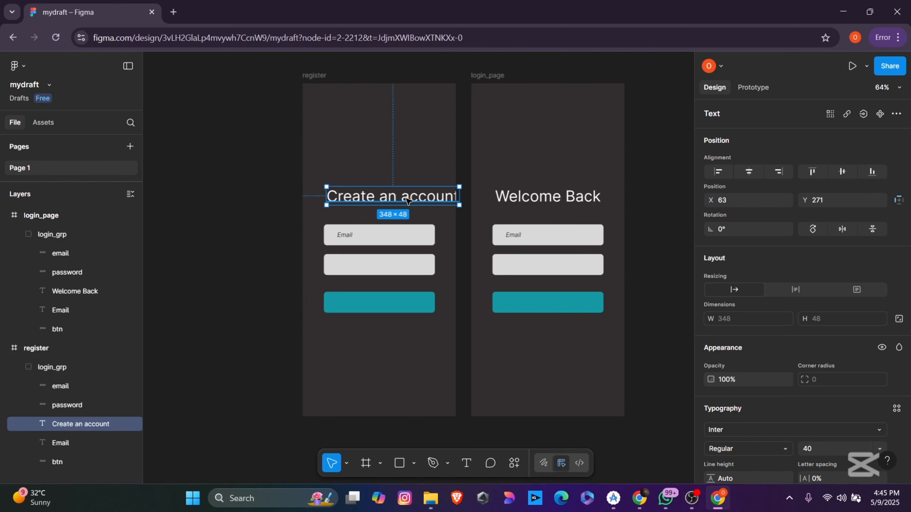
left_click_drag(414, 200, 400, 201)
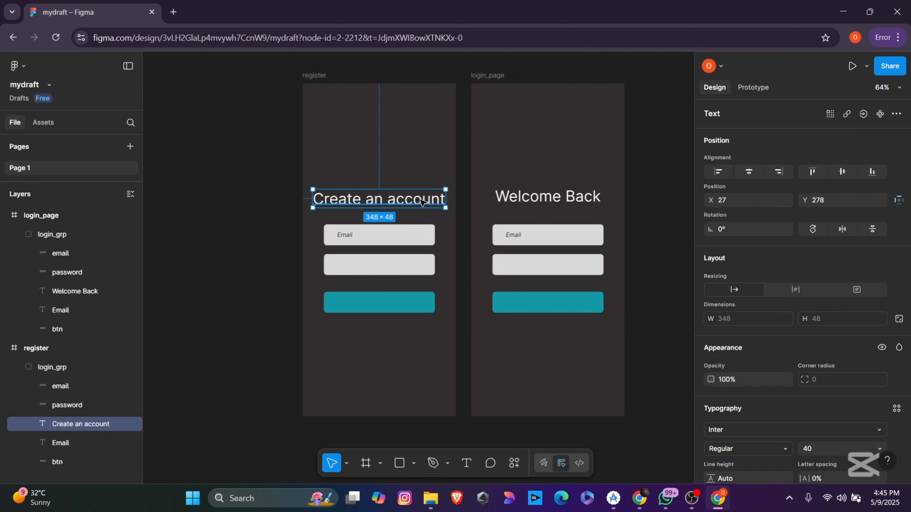
left_click(528, 109)
Step: Arrange login_page and register side by side with a narrow gap
left_click_drag(528, 109, 201, 105)
left_click_drag(374, 84, 499, 90)
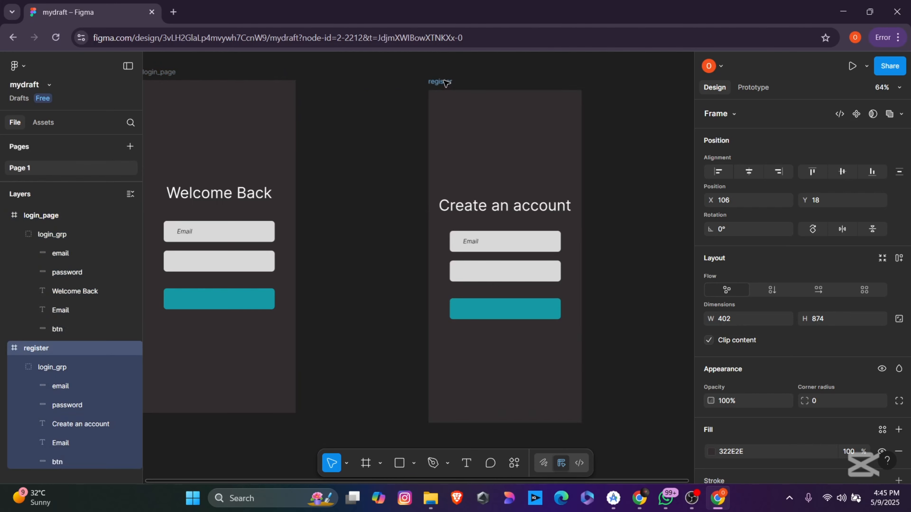
left_click_drag(164, 75, 238, 84)
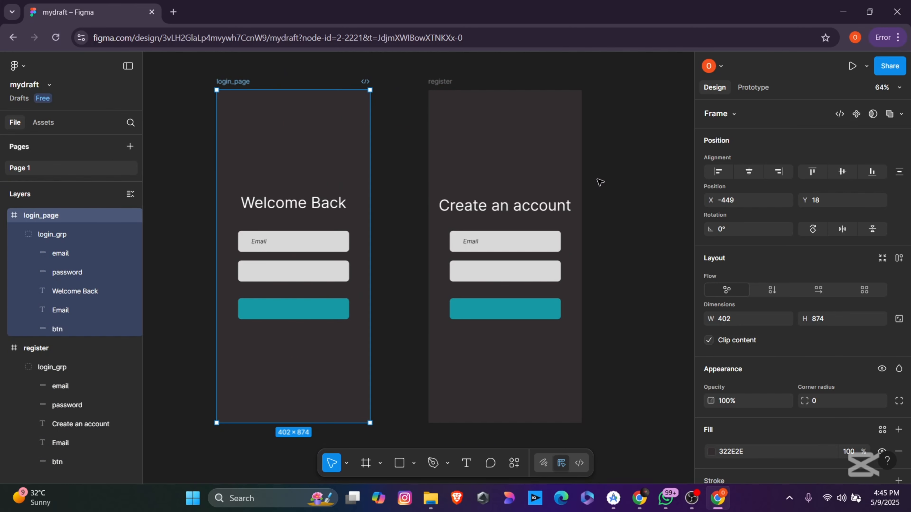
Step: Link login_page's teal button to the register frame with a prototype connection
left_click(600, 183)
left_click(294, 307)
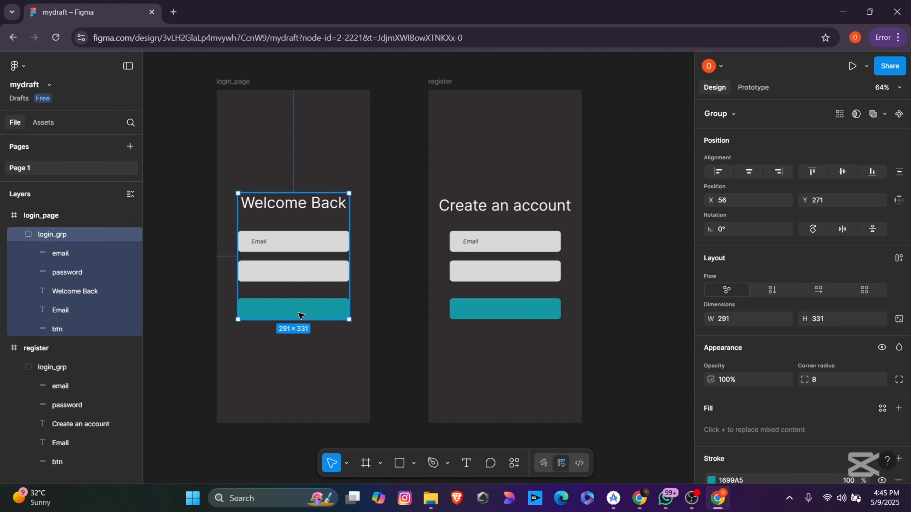
left_click(640, 201)
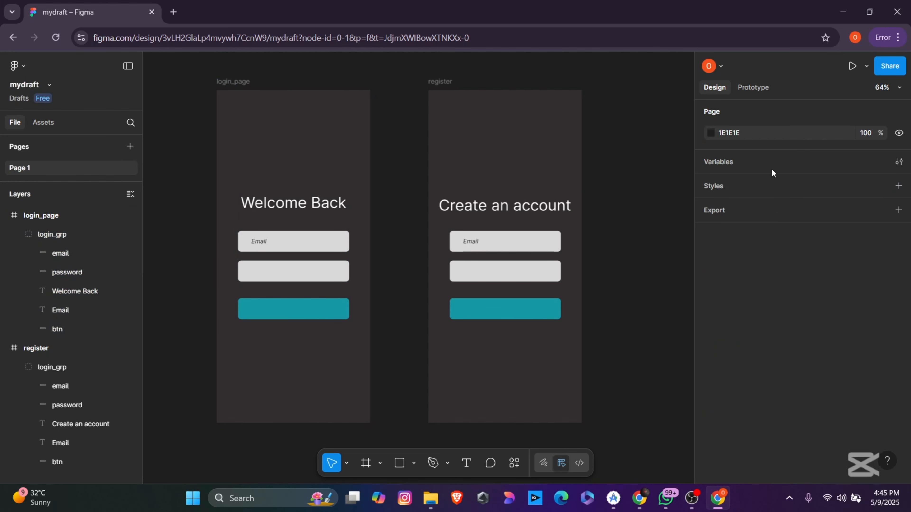
left_click(751, 87)
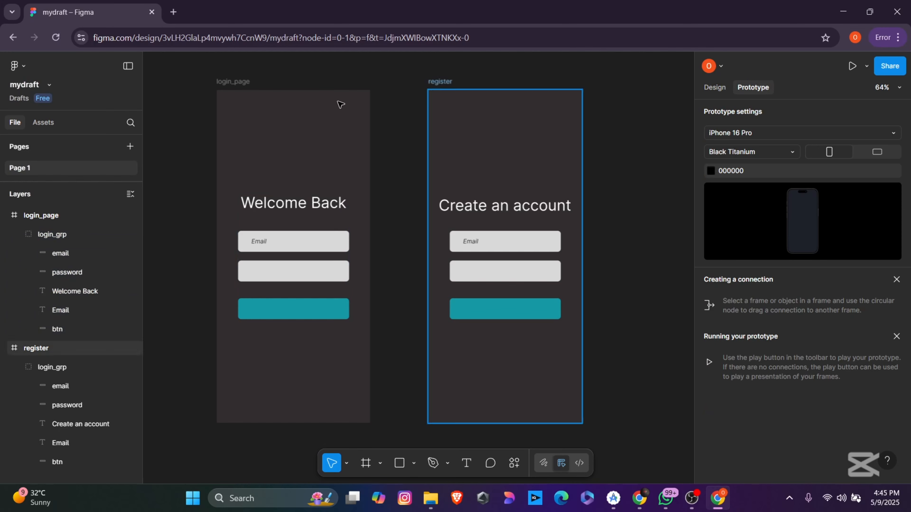
left_click(233, 81)
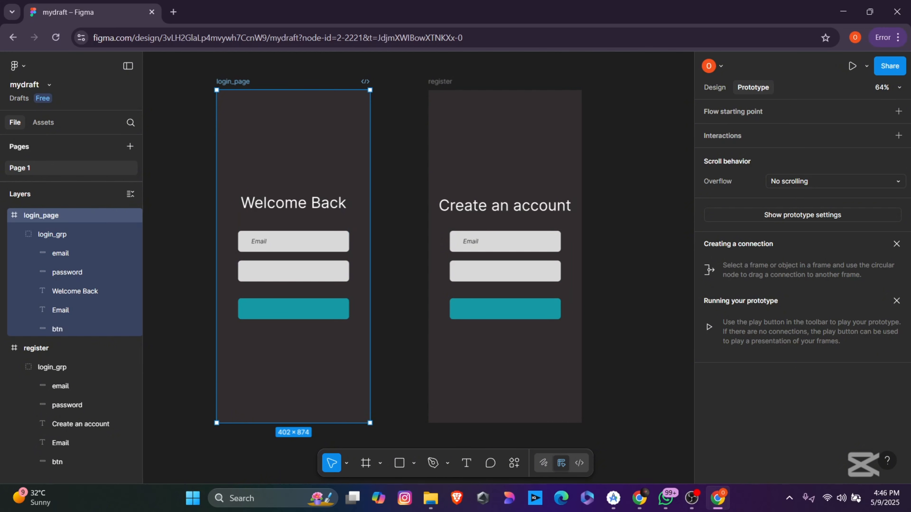
key("alt+Tab")
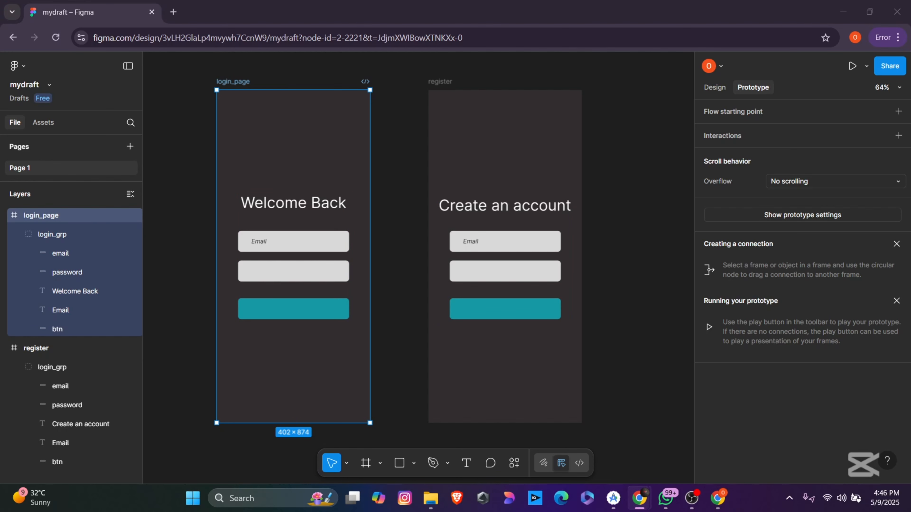
left_click(300, 313)
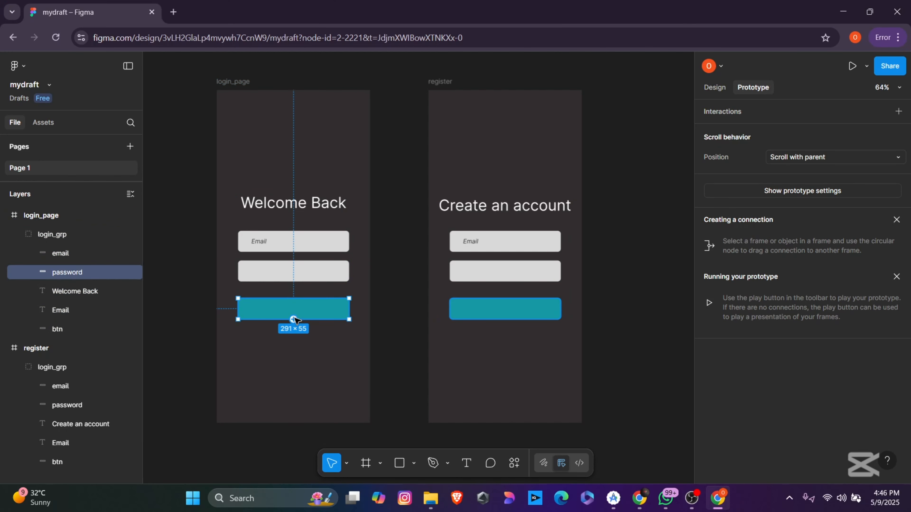
left_click_drag(294, 320, 478, 226)
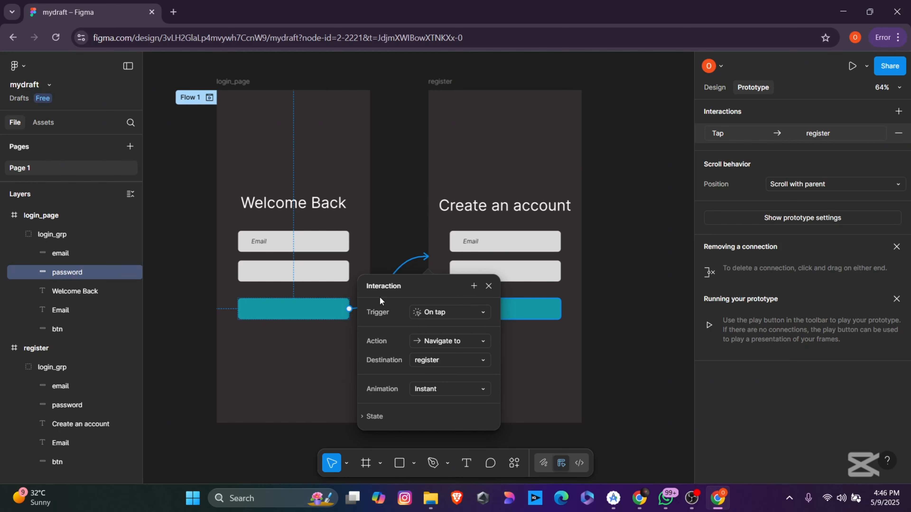
Step: Keep the On tap trigger and set the transition animation to Smart animate
left_click(452, 313)
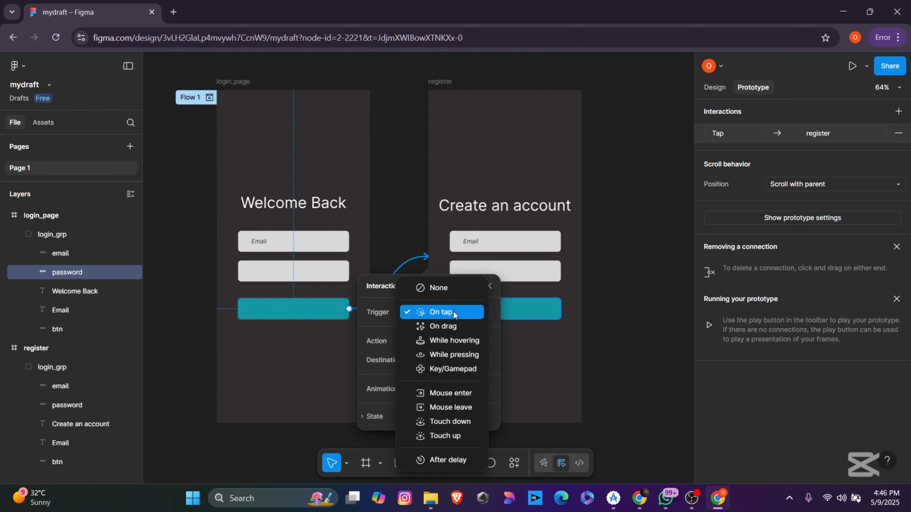
left_click(453, 312)
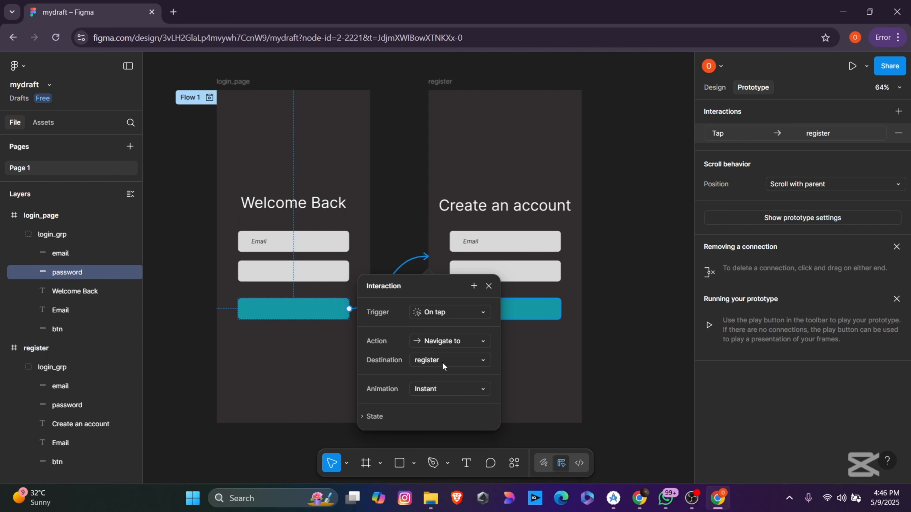
left_click(444, 392)
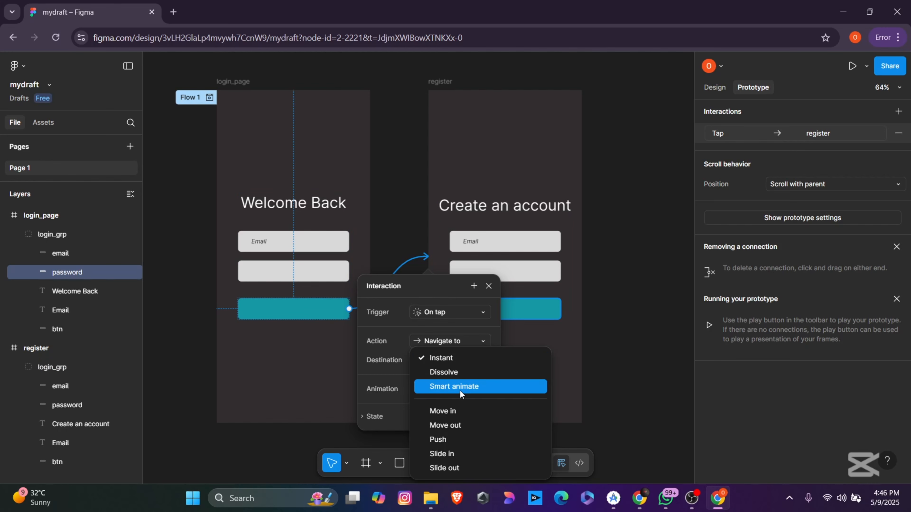
left_click(460, 387)
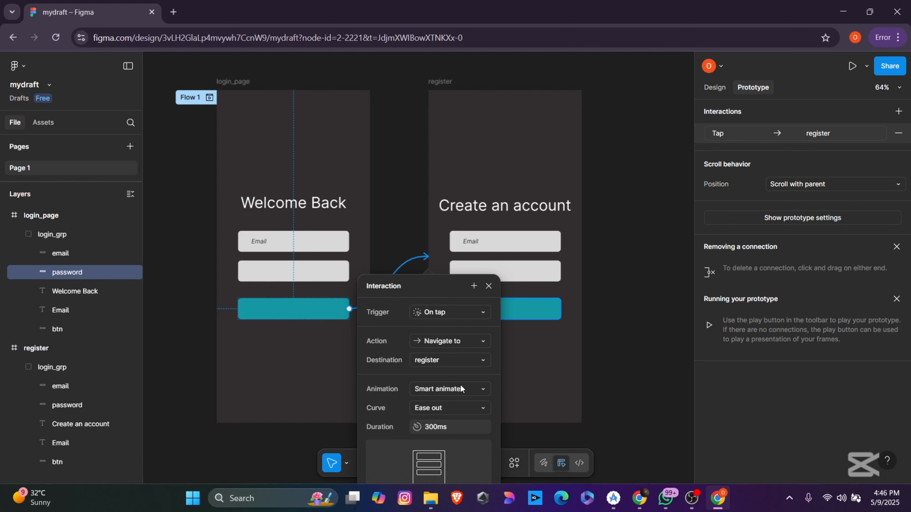
scroll(462, 382, "down", 1)
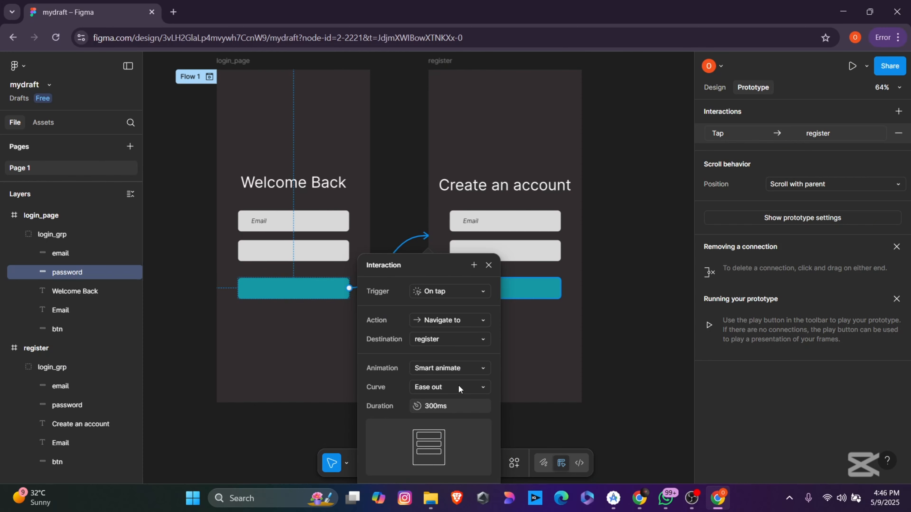
left_click(617, 390)
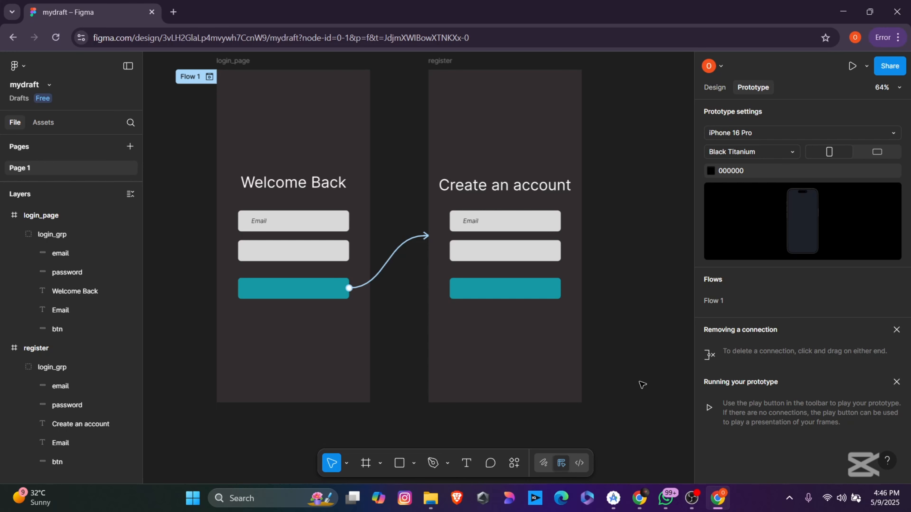
Step: Preview the prototype, tap the teal button to reach 'Create an account', then return to the editor
left_click(852, 66)
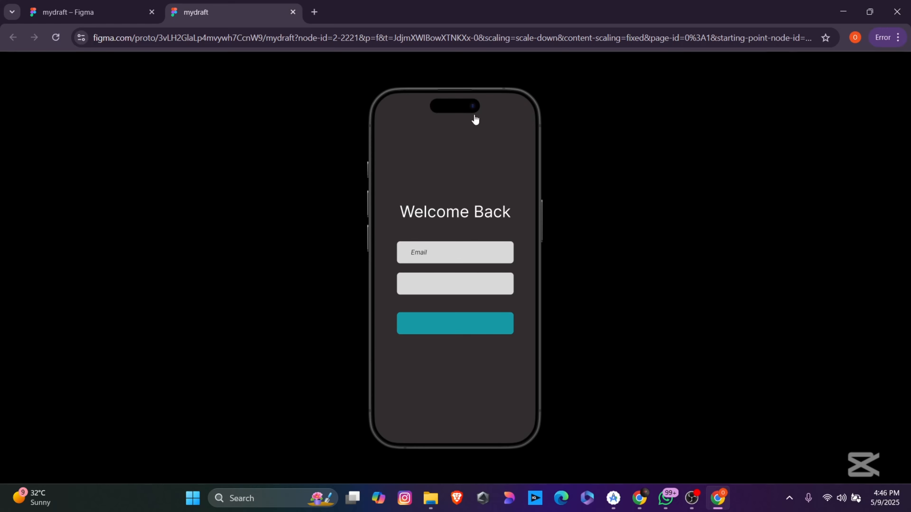
left_click(458, 327)
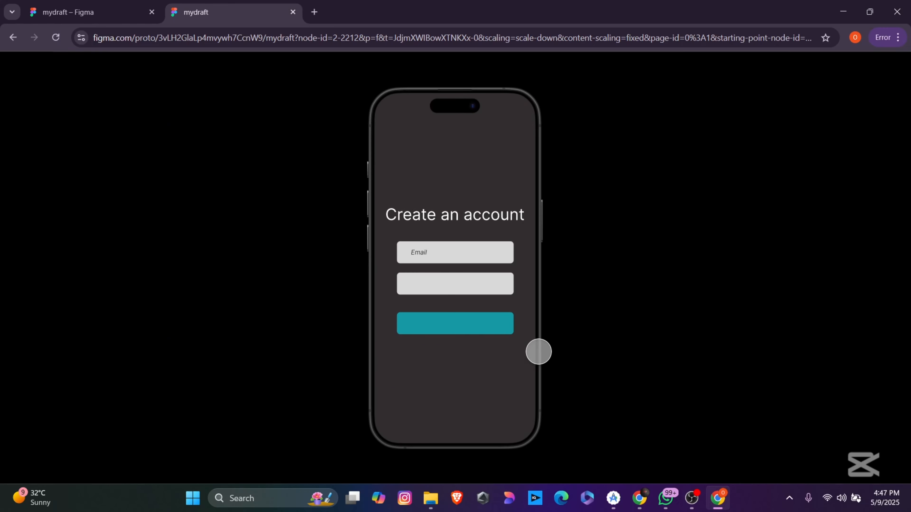
left_click(85, 15)
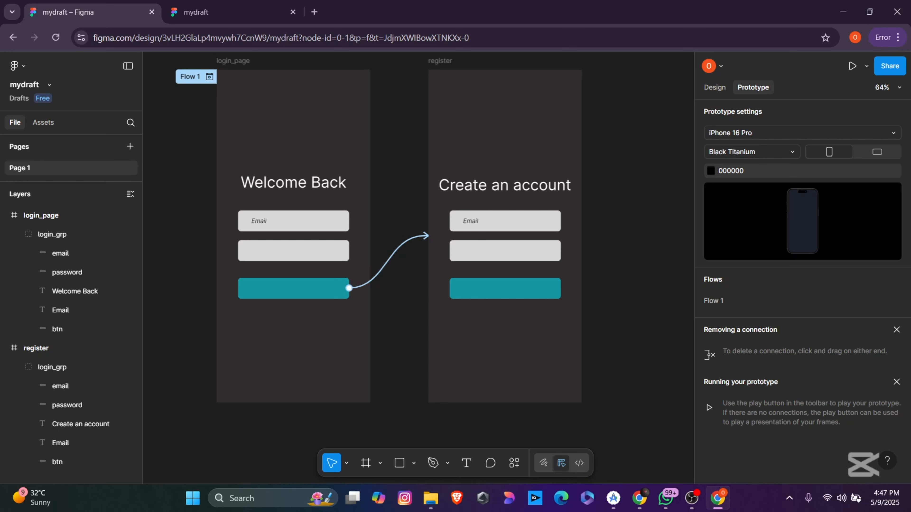
Step: Copy the mydraft file's share link from the Share dialog, then close the dialog
left_click(889, 66)
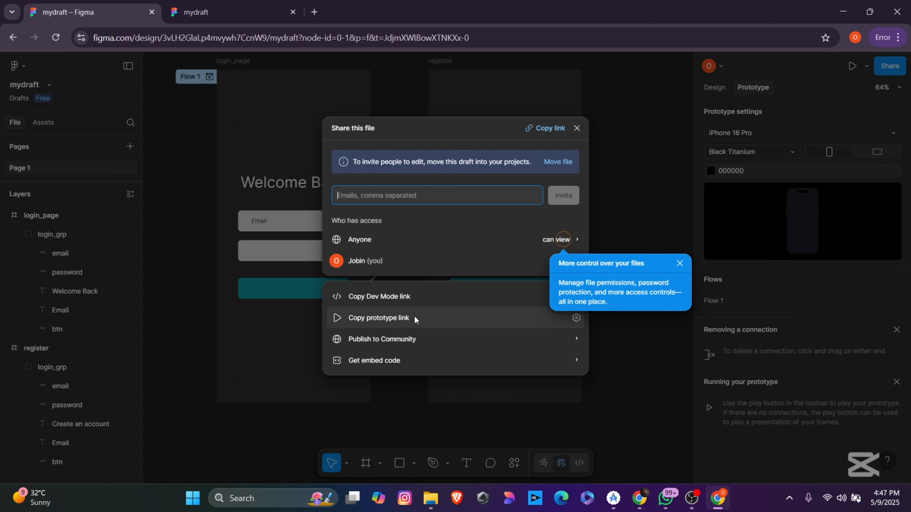
left_click(556, 129)
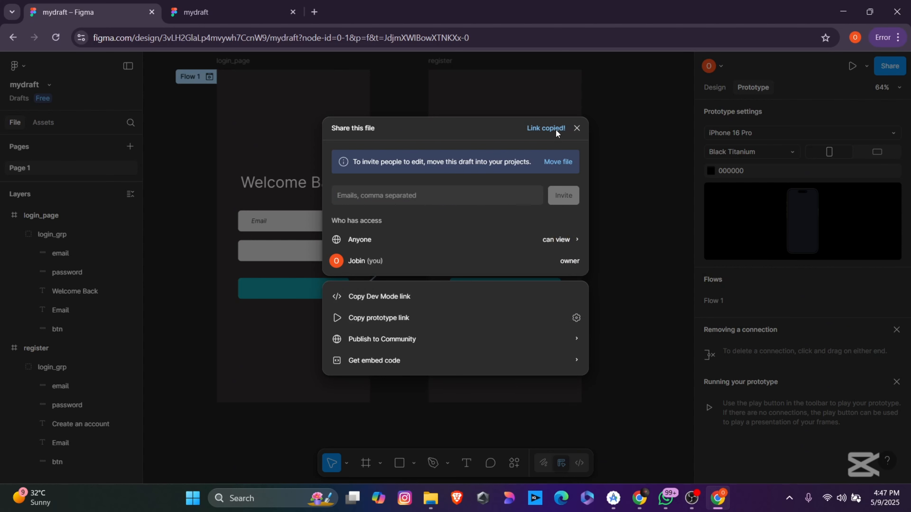
left_click(577, 128)
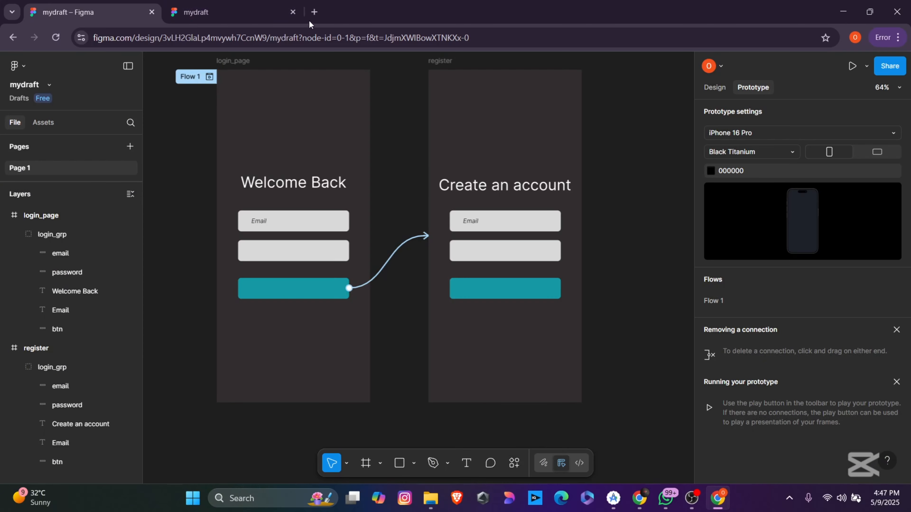
Step: Open the copied Figma link in a second, maximized Chrome window
left_click(319, 14)
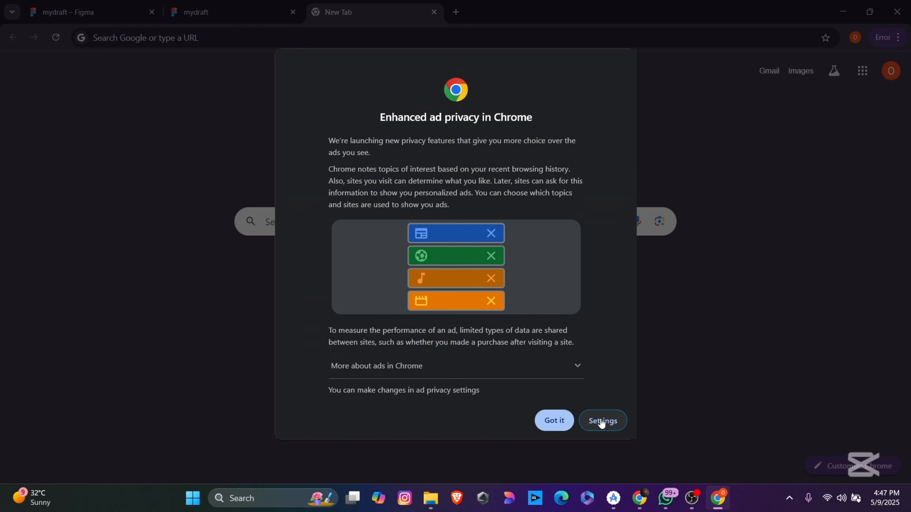
left_click(554, 421)
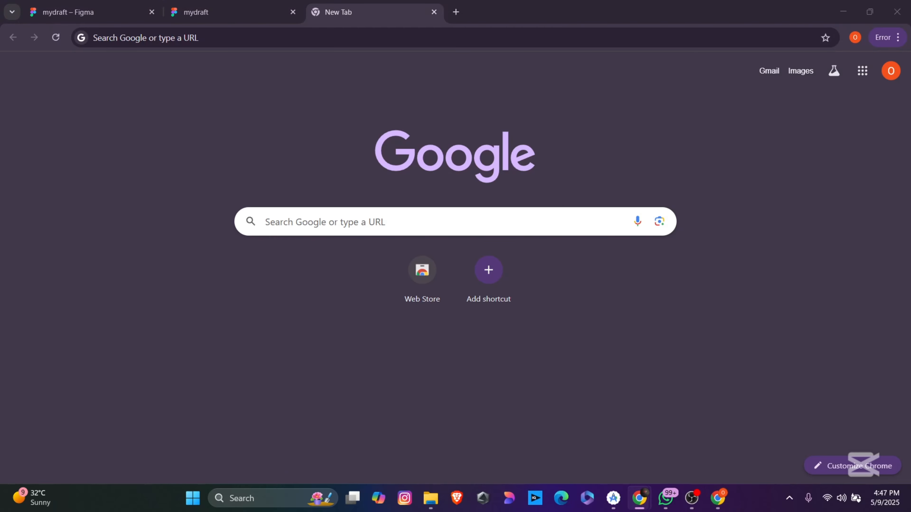
left_click_drag(577, 229, 449, 102)
left_click(421, 129)
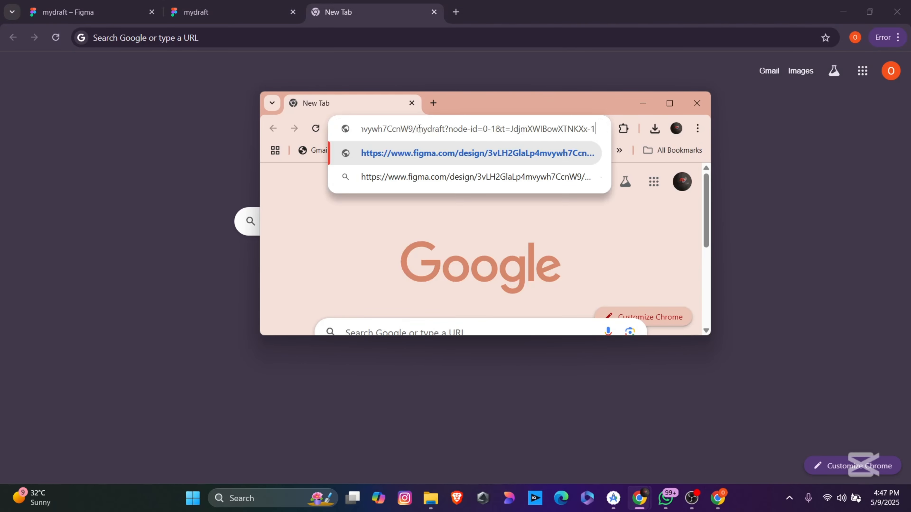
left_click(430, 162)
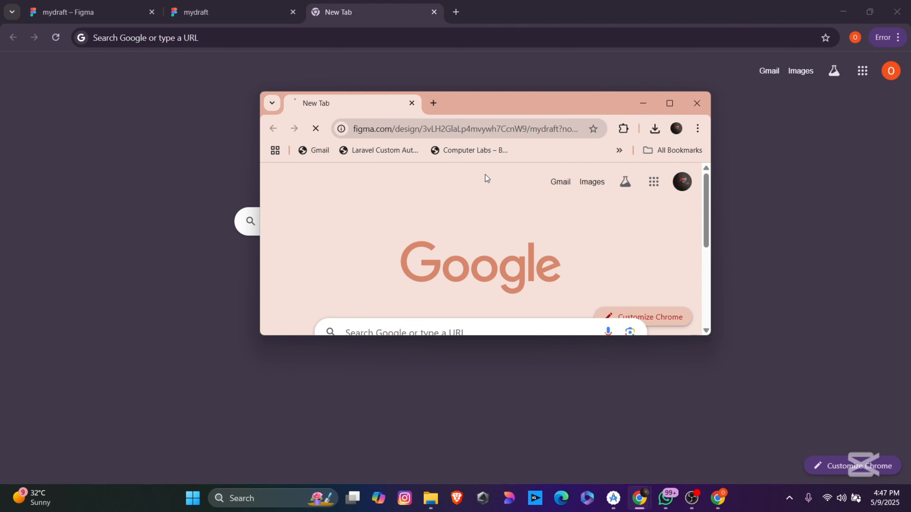
left_click(670, 104)
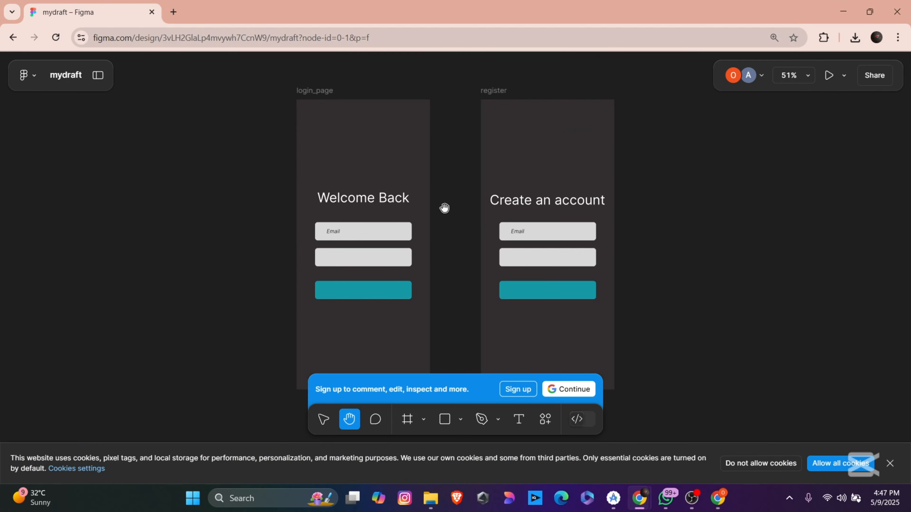
Step: Dismiss the sign-up prompt, minimize the shared-view and New Tab windows, and restore the browser
left_click(826, 76)
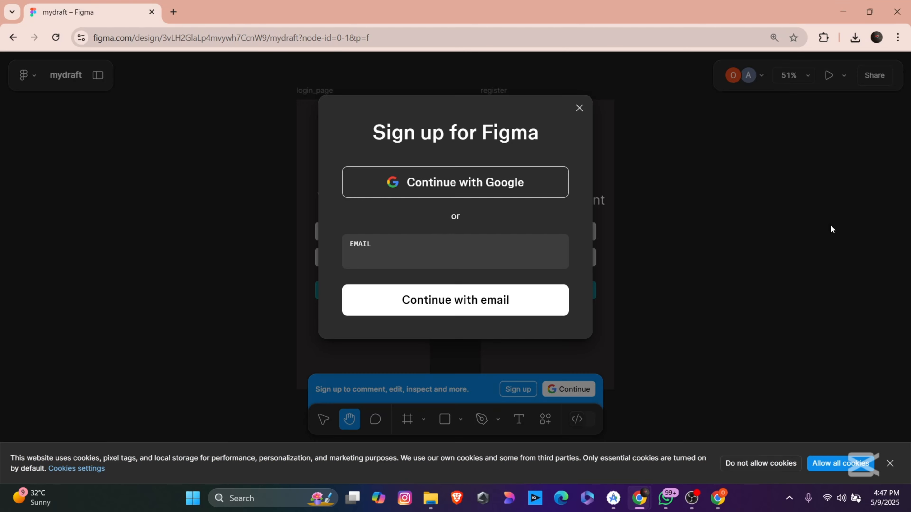
left_click(583, 105)
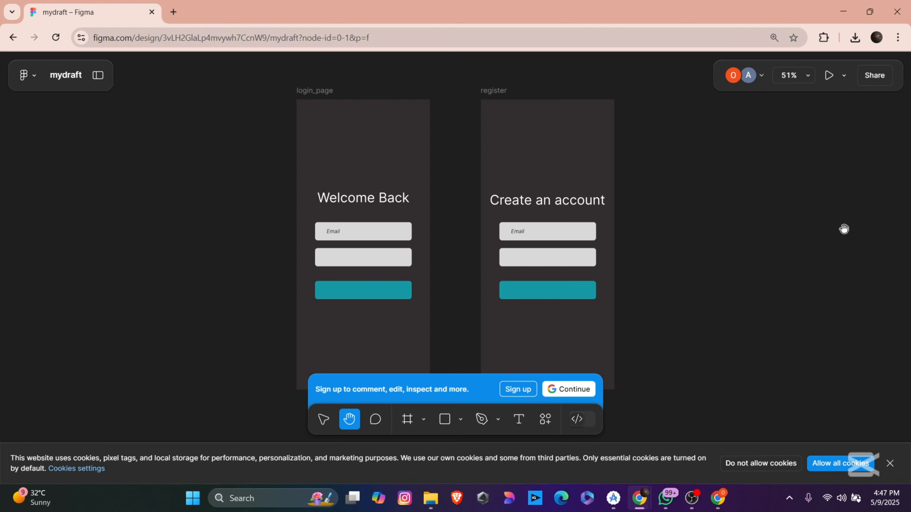
left_click(846, 14)
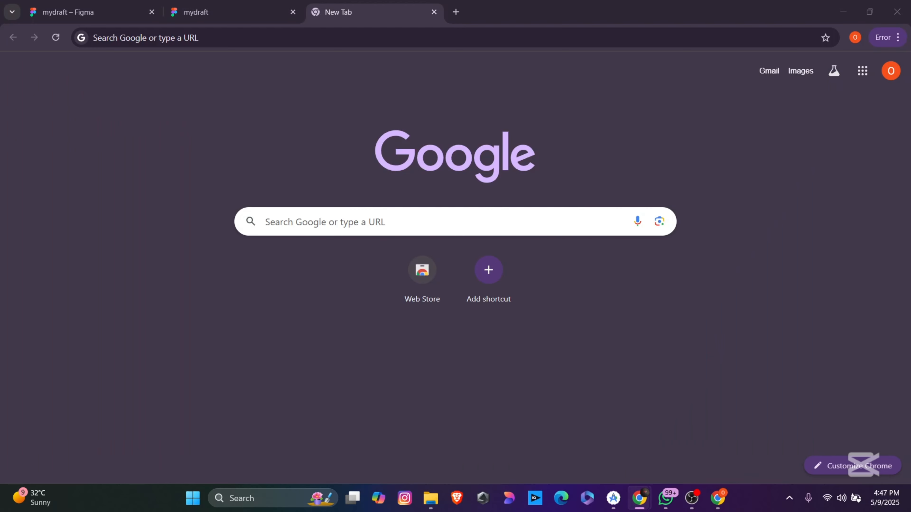
left_click(843, 12)
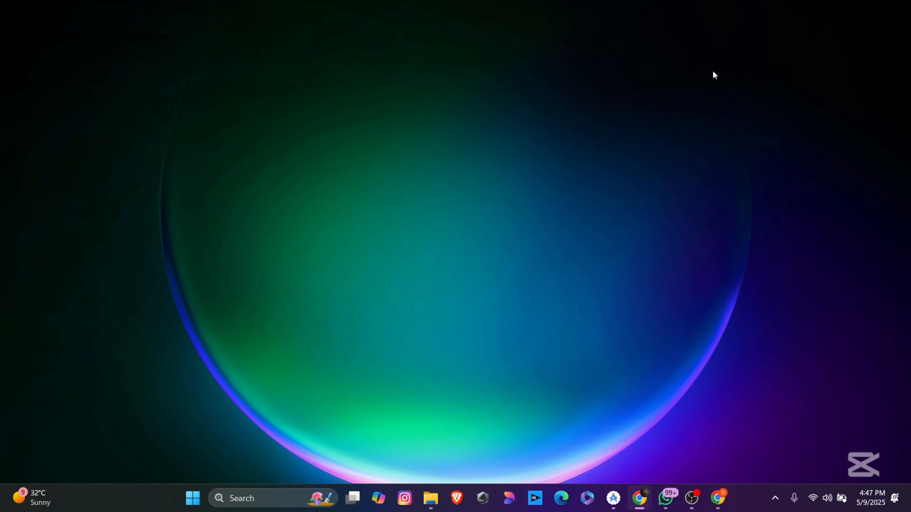
left_click(716, 498)
Step: Search Manage plugins for 'boxivon' and run Boxicons Set by Iconduck in mydraft
left_click(98, 15)
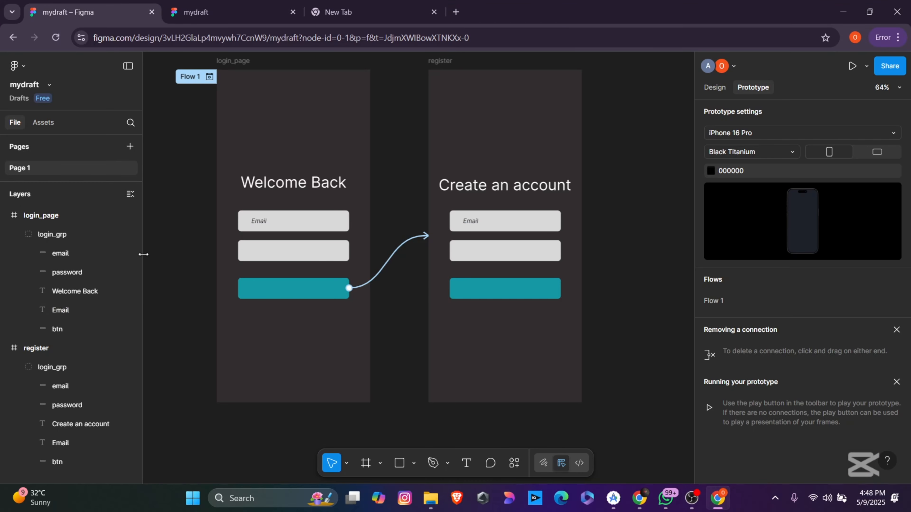
left_click(25, 67)
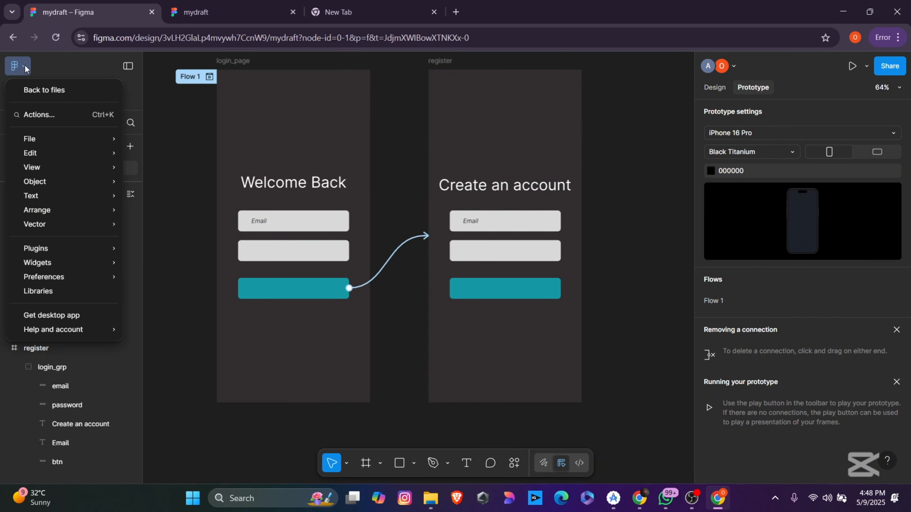
mouse_move(75, 249)
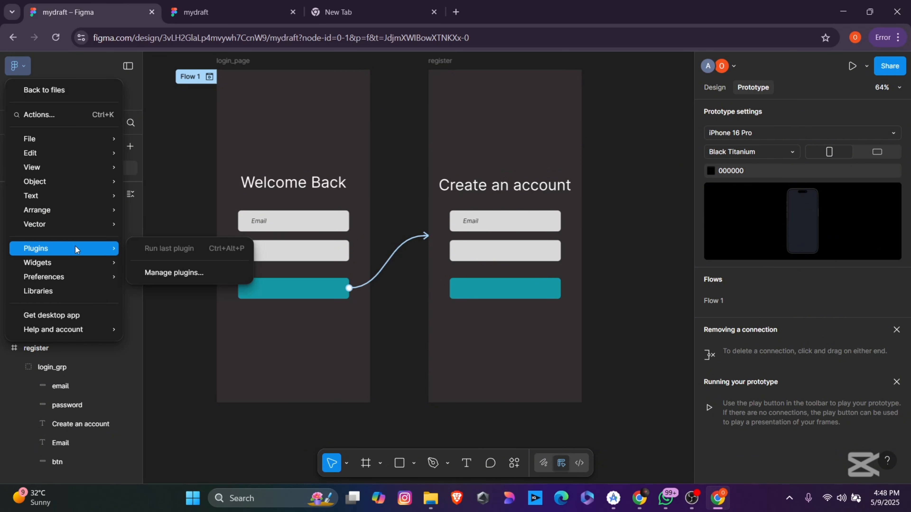
left_click(181, 274)
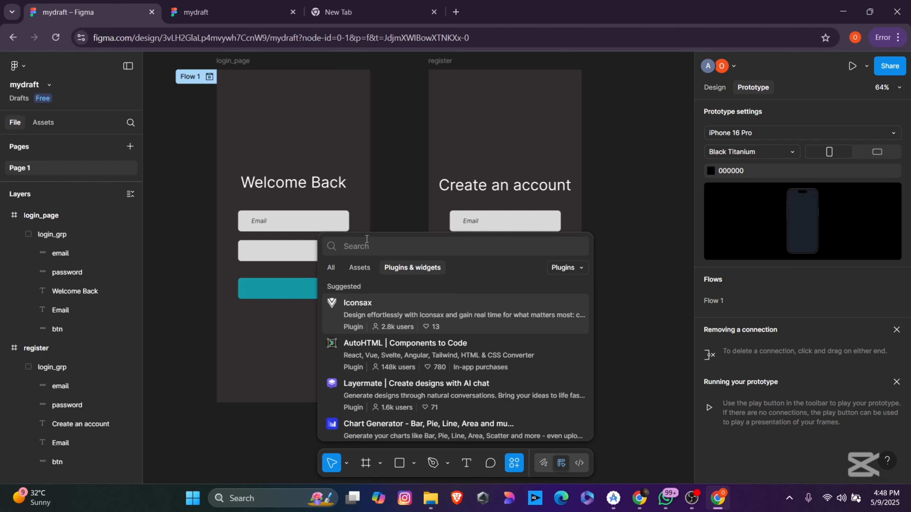
type("boxi")
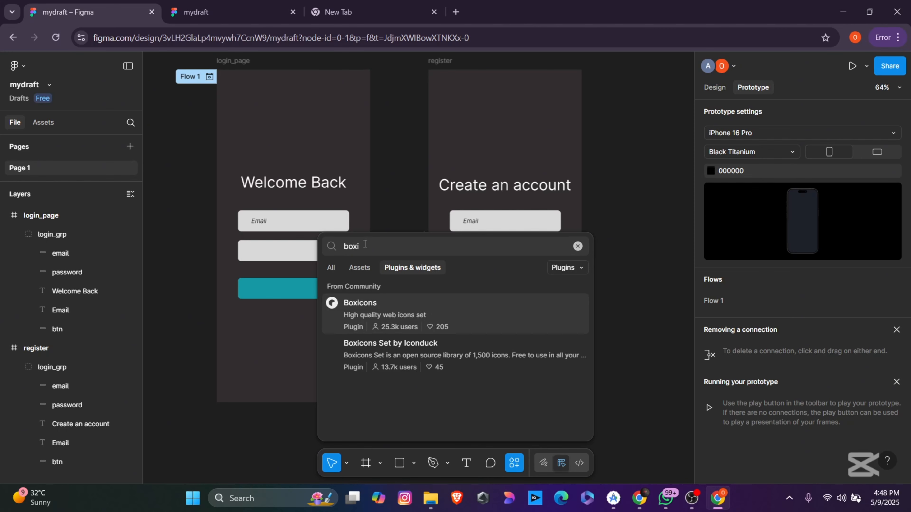
type("von")
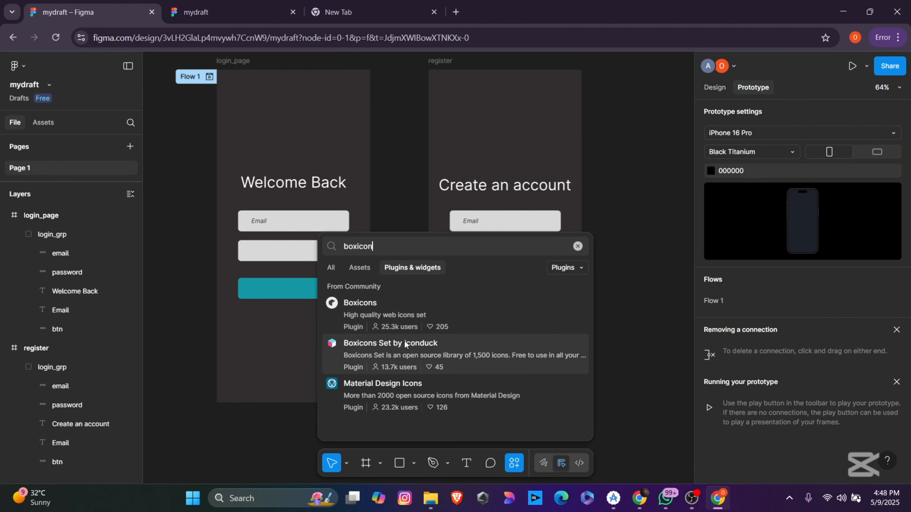
left_click(405, 343)
left_click(567, 429)
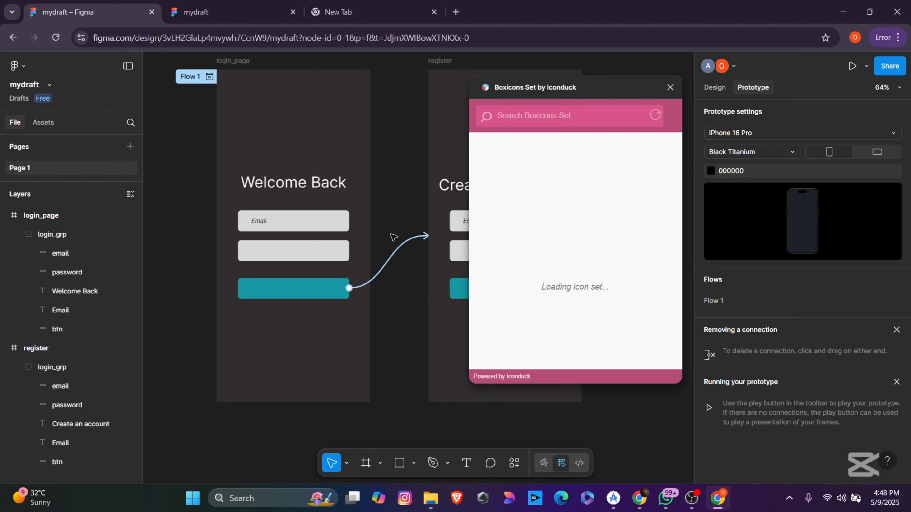
Step: Insert the @ icon from a Boxicons 'email' search above 'Welcome Back', then close the plugin
left_click(526, 115)
type("email")
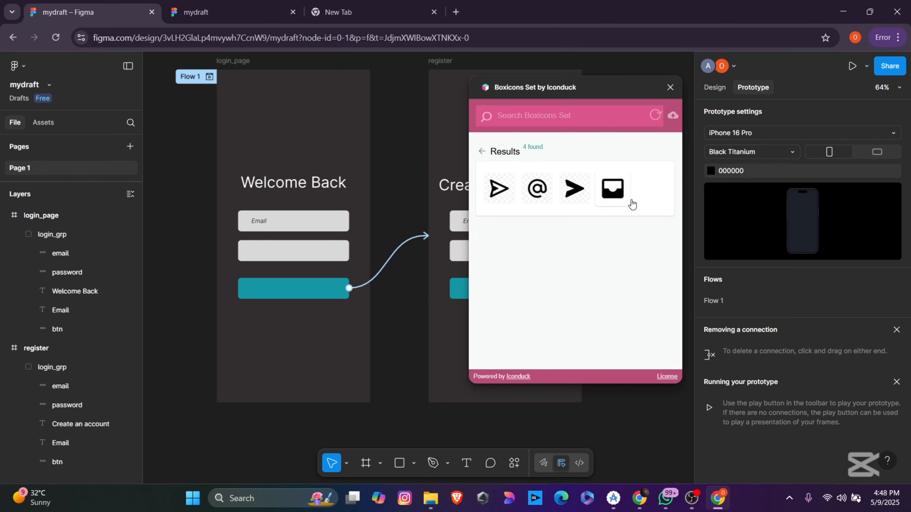
left_click(533, 196)
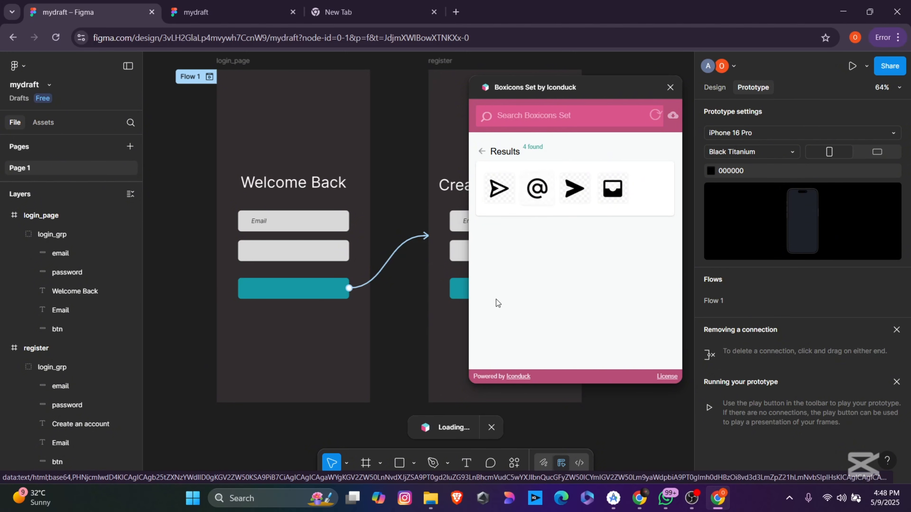
left_click_drag(441, 285, 296, 155)
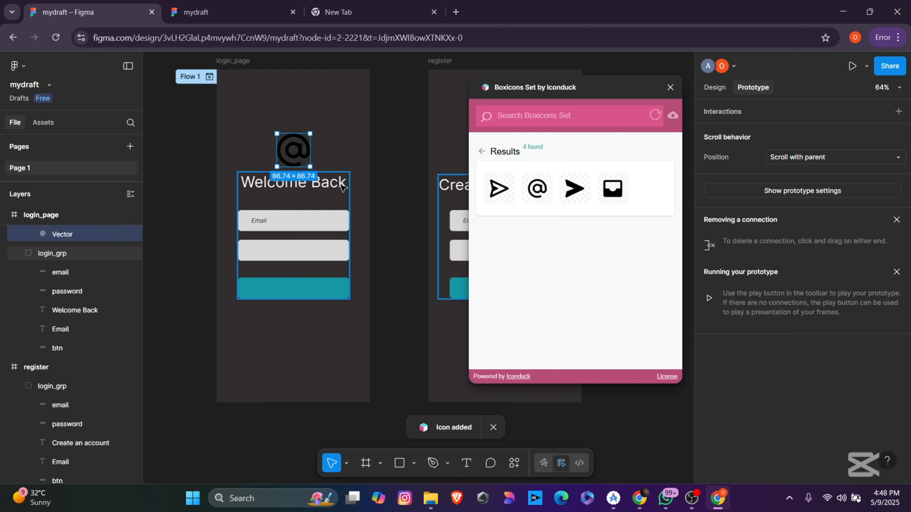
left_click(670, 88)
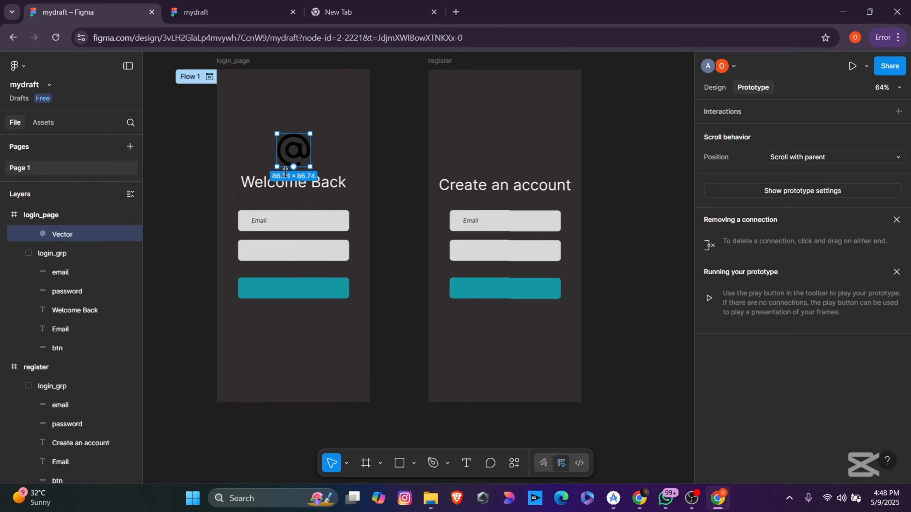
Step: Nudge the @ icon slightly higher and re-centre it above 'Welcome Back'
left_click_drag(308, 150, 309, 142)
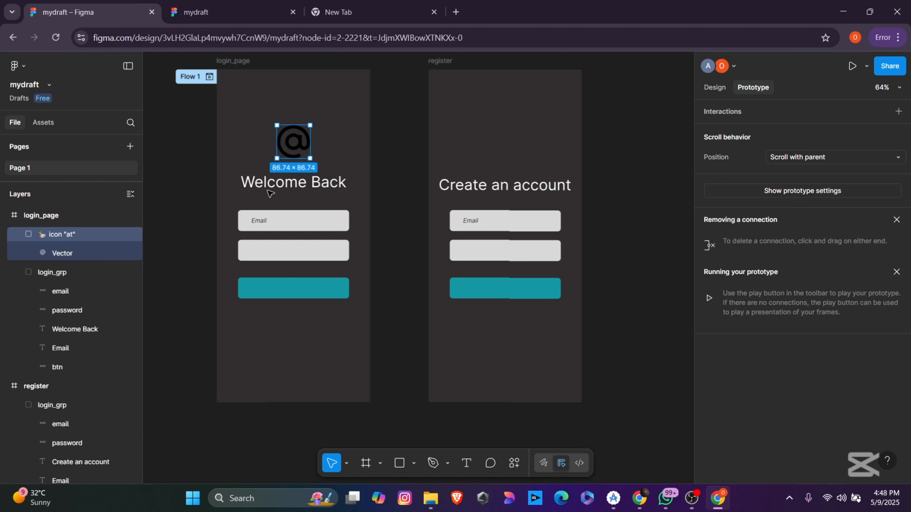
mouse_move(309, 153)
mouse_move(302, 146)
left_mouse_down()
mouse_move(190, 158)
mouse_move(304, 153)
left_mouse_up()
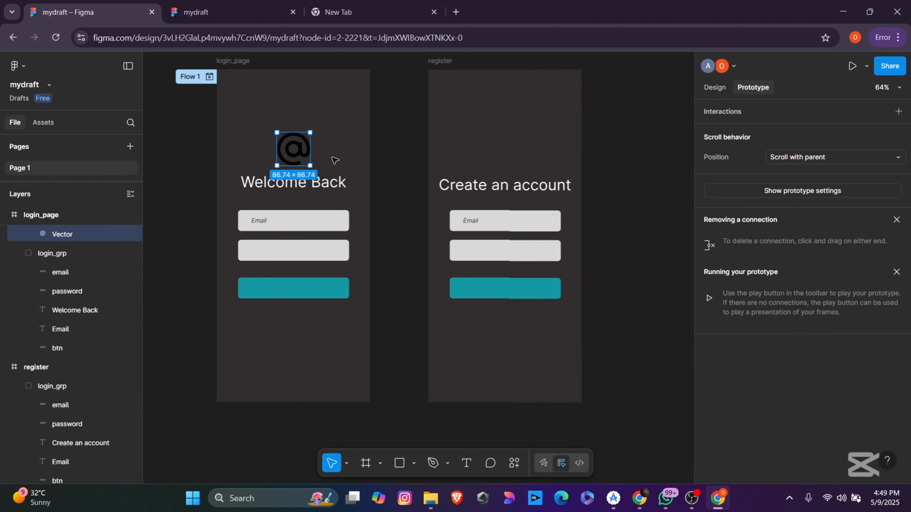
Step: Change the @ icon's fill from black to red C04A4A
left_click(720, 88)
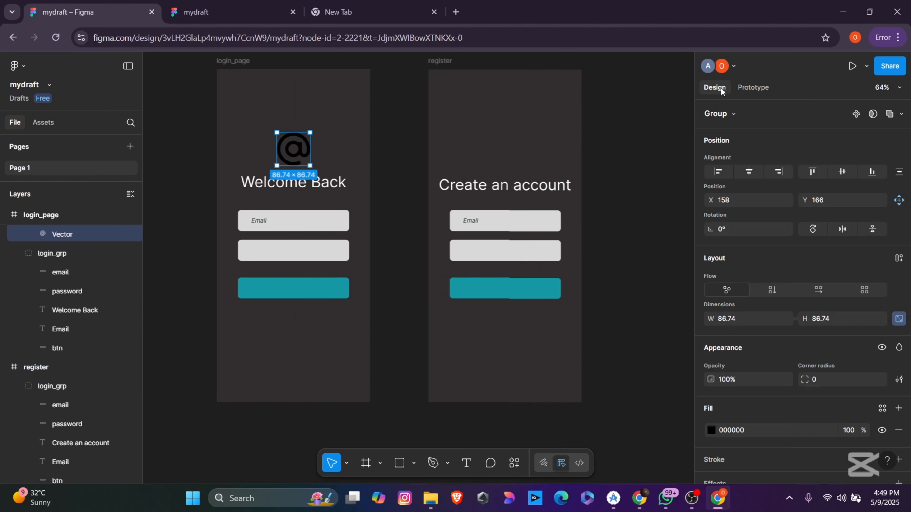
left_click(708, 431)
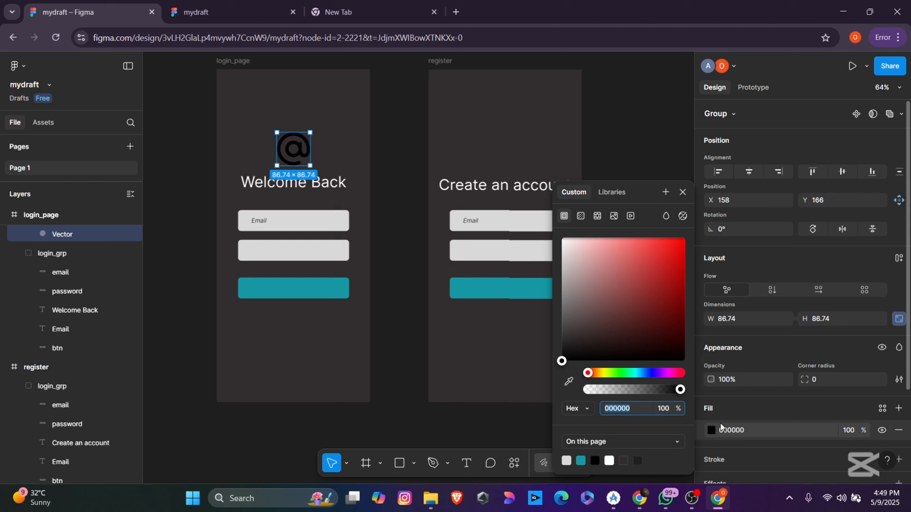
left_click(638, 271)
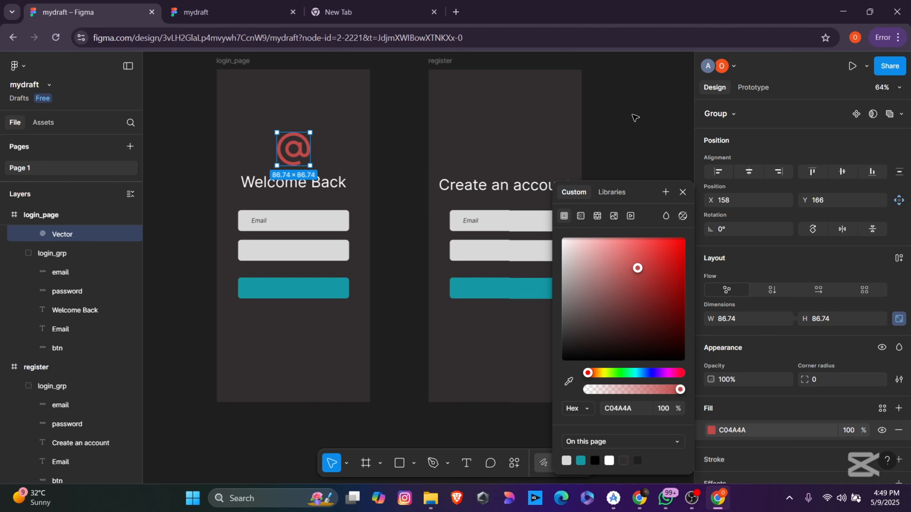
left_click(648, 127)
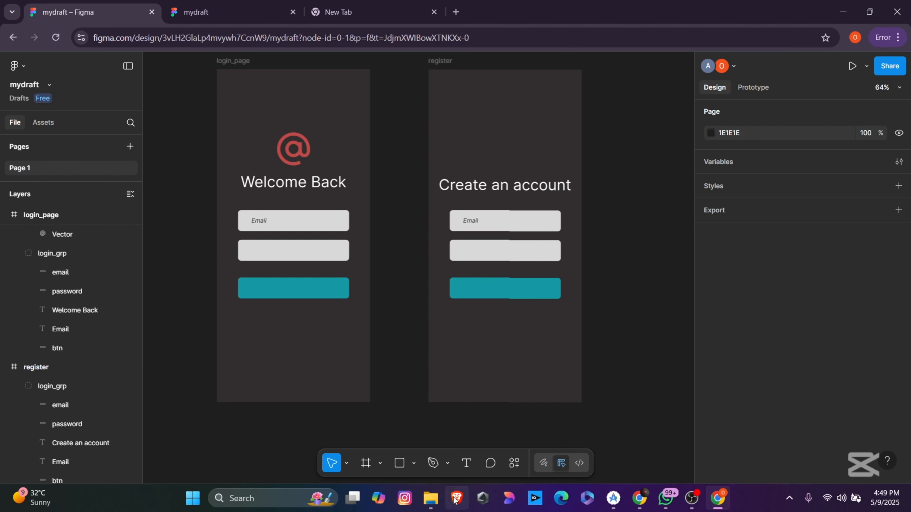
left_click(432, 498)
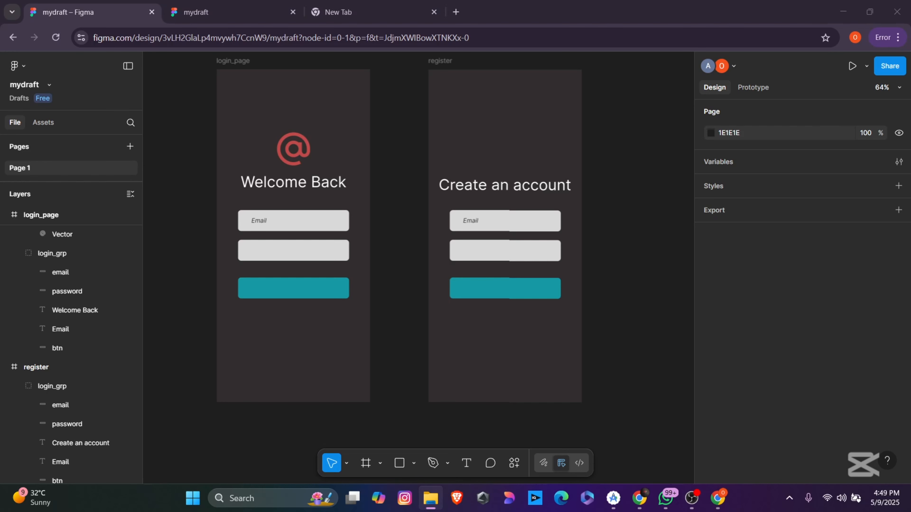
left_click_drag(616, 235, 621, 276)
left_click_drag(521, 224, 395, 311)
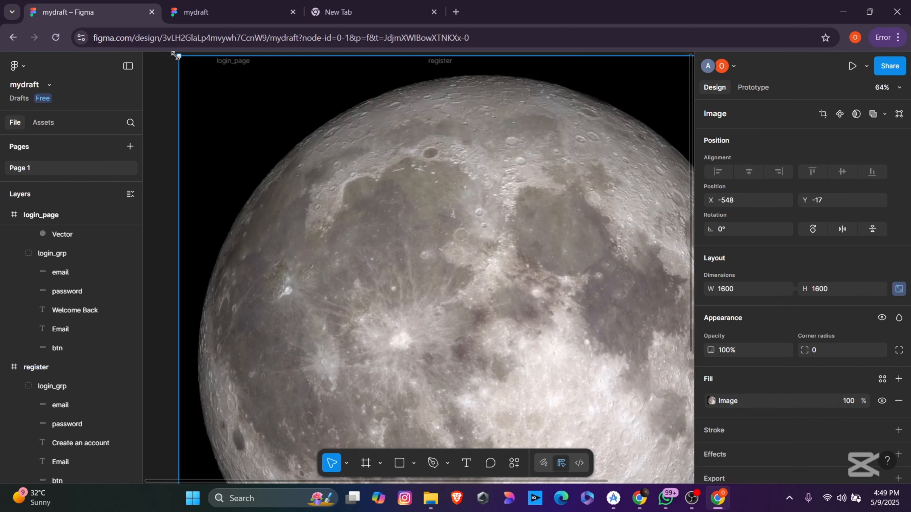
left_click_drag(180, 57, 660, 408)
left_click_drag(588, 438, 621, 153)
left_click_drag(484, 113, 624, 254)
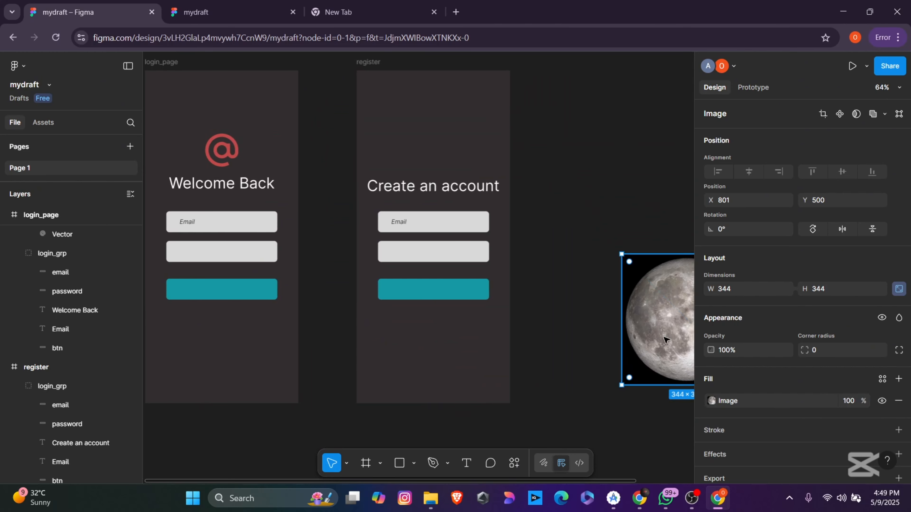
left_click_drag(666, 353, 590, 250)
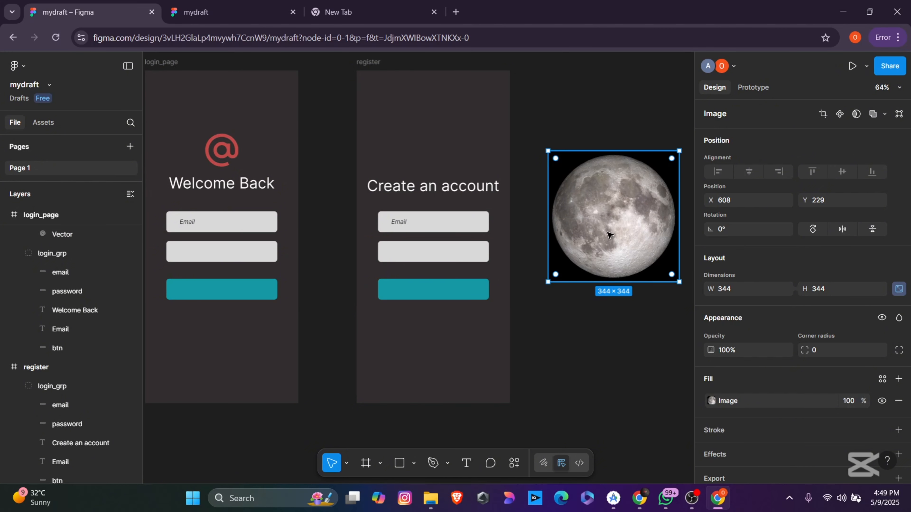
key("Delete")
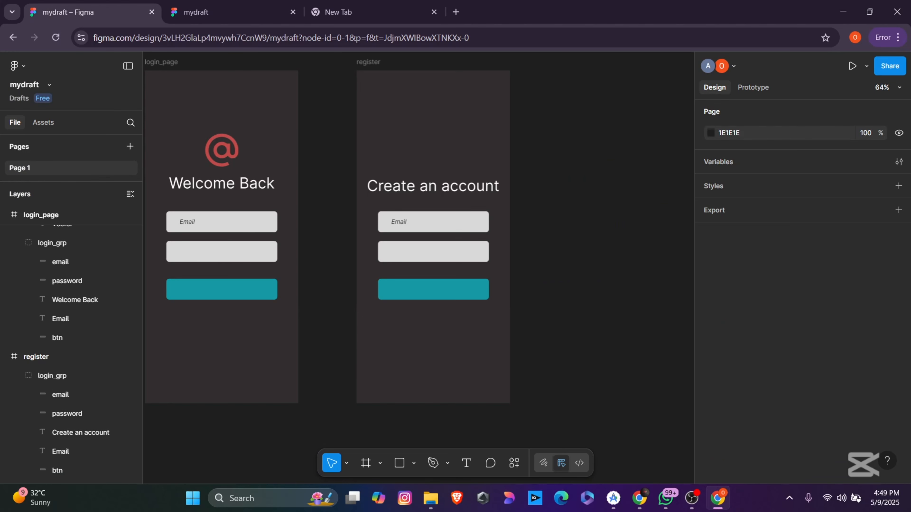
Step: Drop the Flutterfly logo into the register frame, scale it to 202 × 202, and centre it above 'Create an account'
left_click_drag(763, 274, 588, 298)
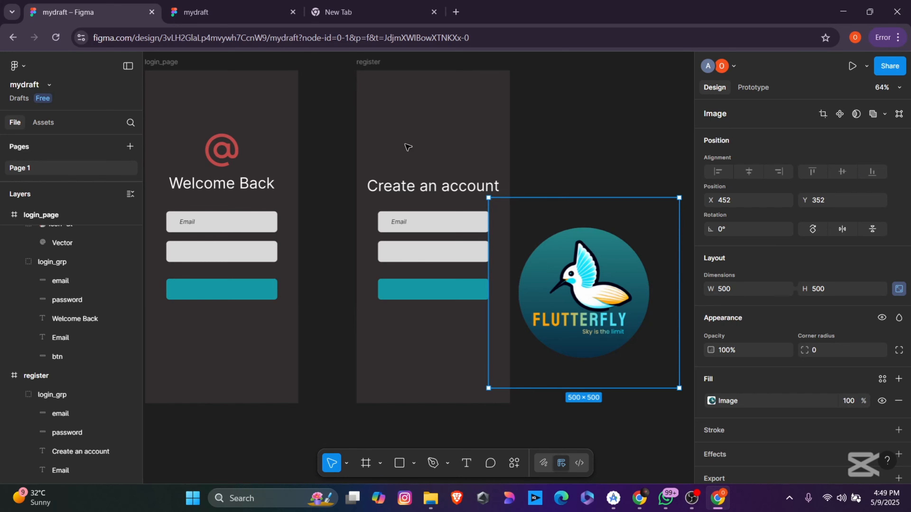
left_click_drag(593, 302, 448, 154)
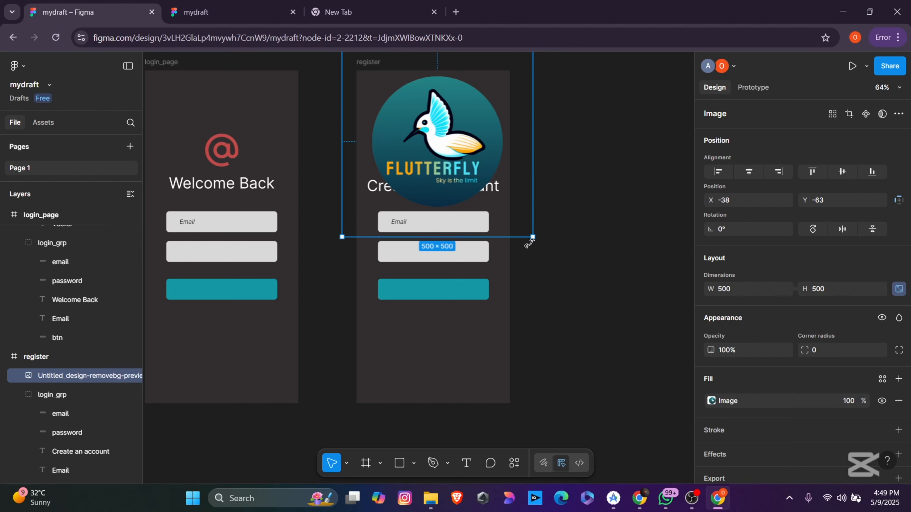
left_click_drag(532, 237, 433, 152)
left_click(659, 281)
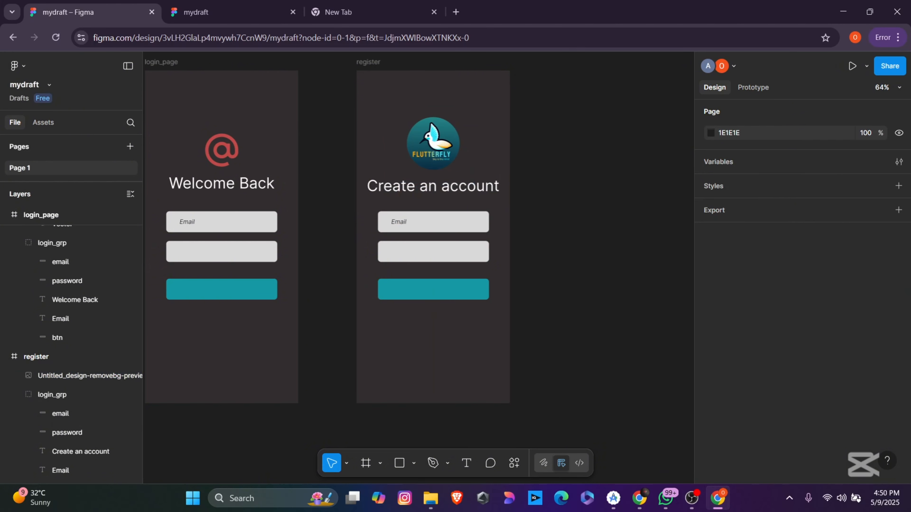
key("alt+Tab")
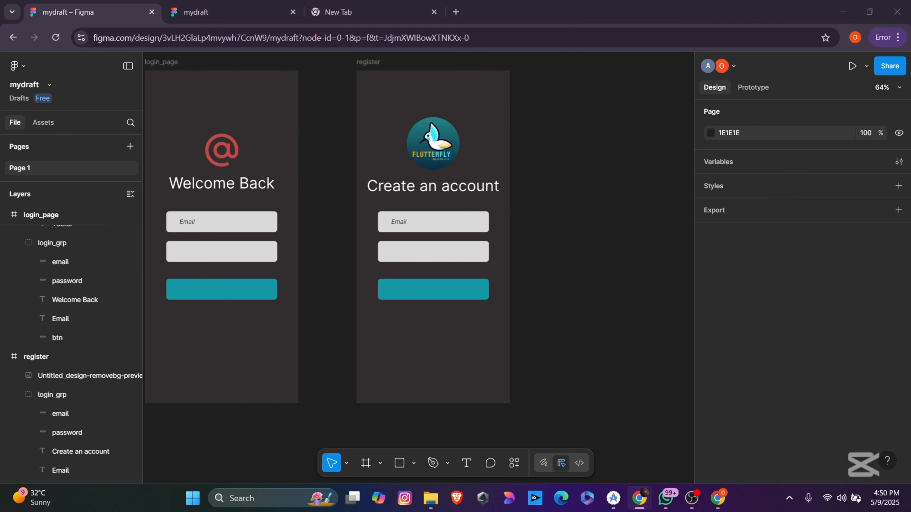